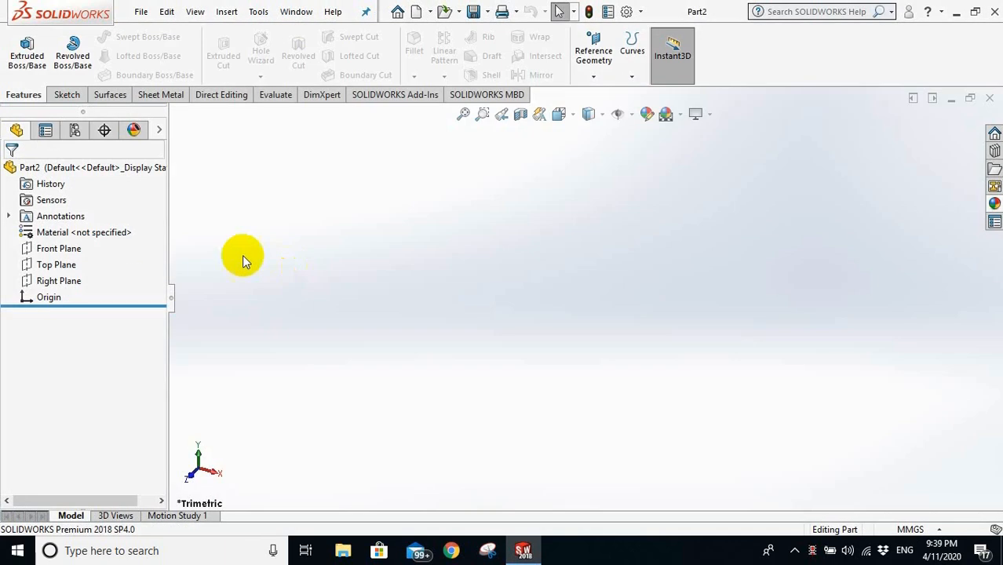
- Start a sketch on the Front Plane and draw a circle about 136 mm in diameter centred on the origin
click(74, 247)
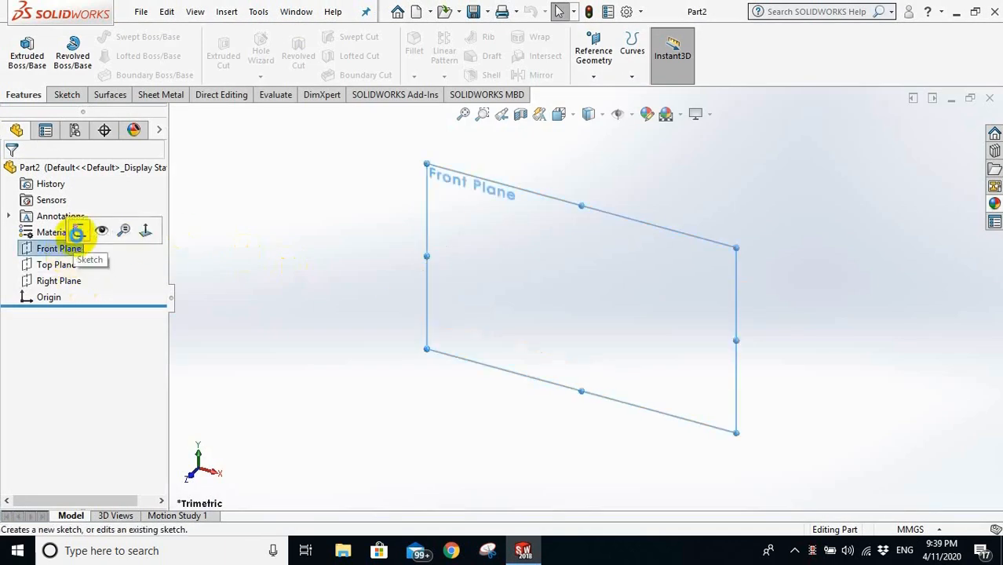
click(78, 230)
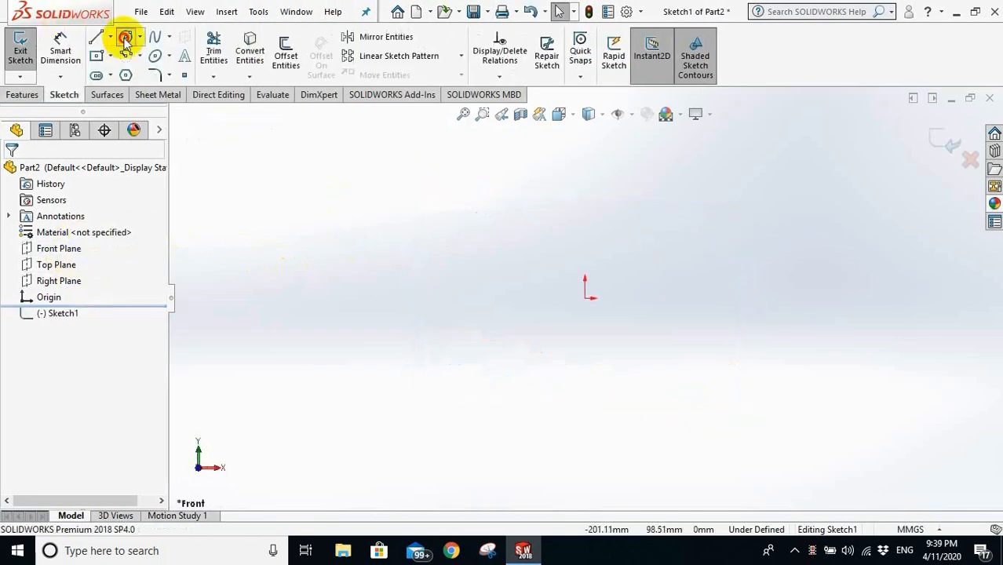
click(126, 37)
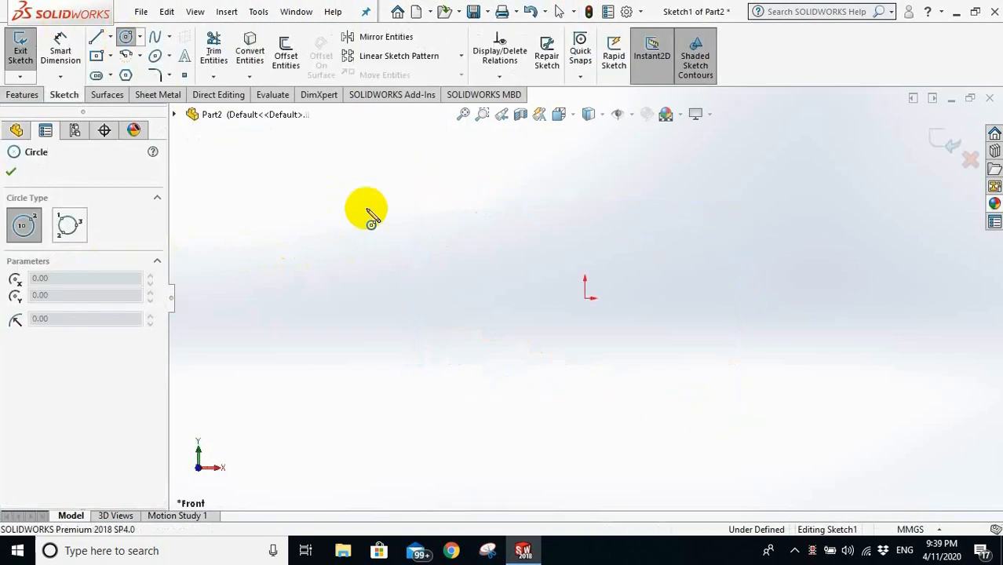
click(584, 298)
click(615, 179)
- Dimension the circle's diameter and set it to 200 mm
click(62, 49)
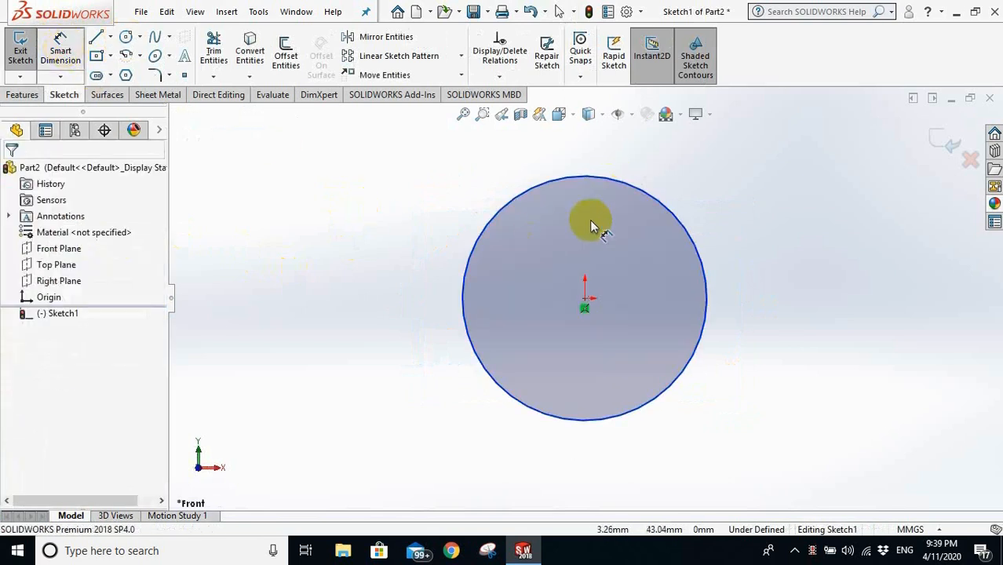
click(665, 211)
click(615, 267)
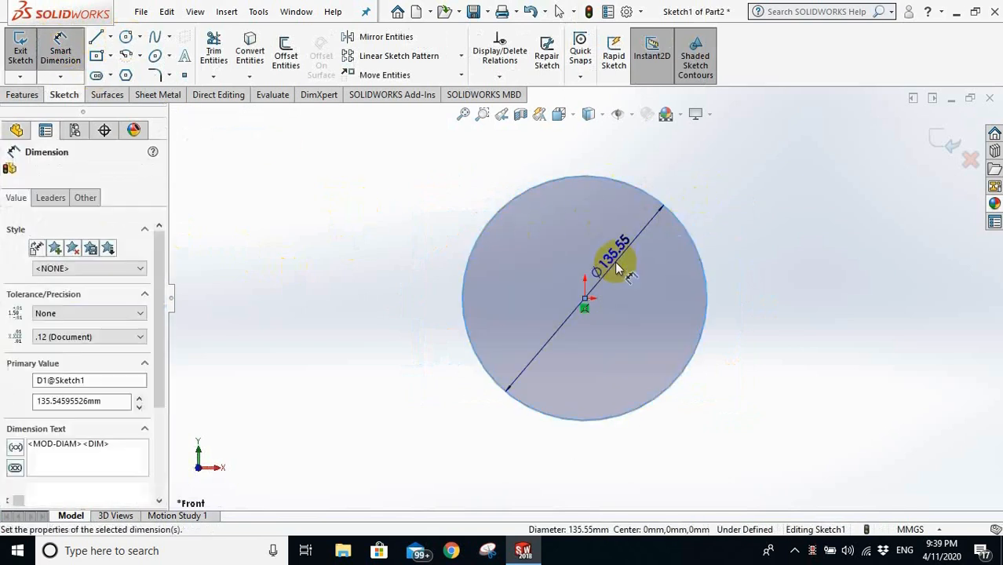
text(200)
key(Return)
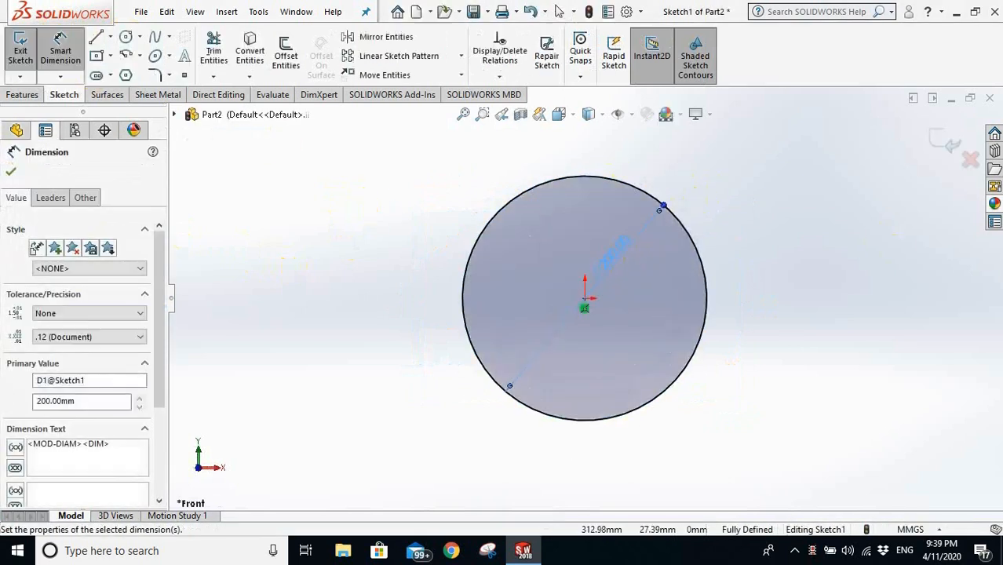
click(728, 242)
- Extrude the 200 mm circle as a blind boss with a depth of 30 mm
click(31, 98)
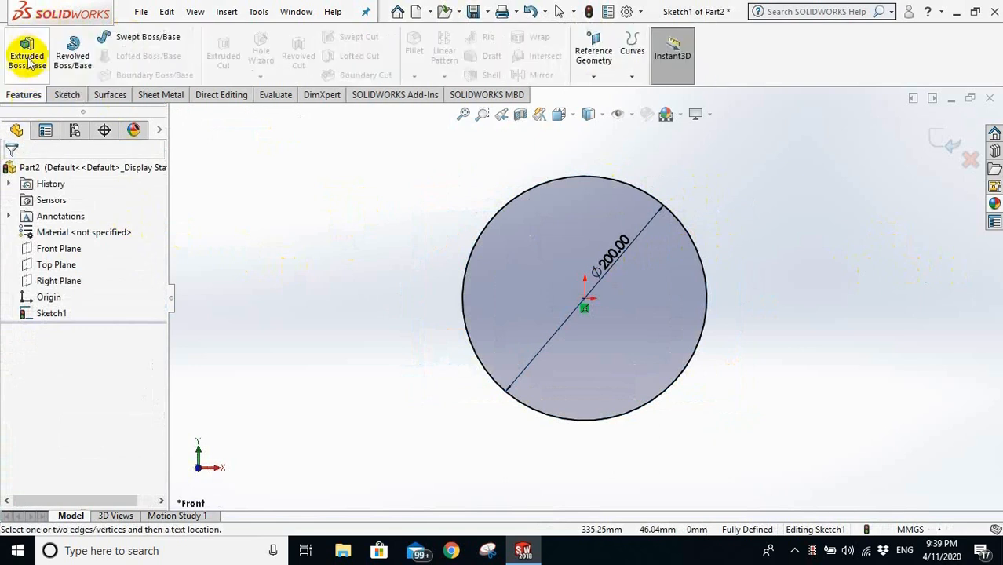
click(30, 55)
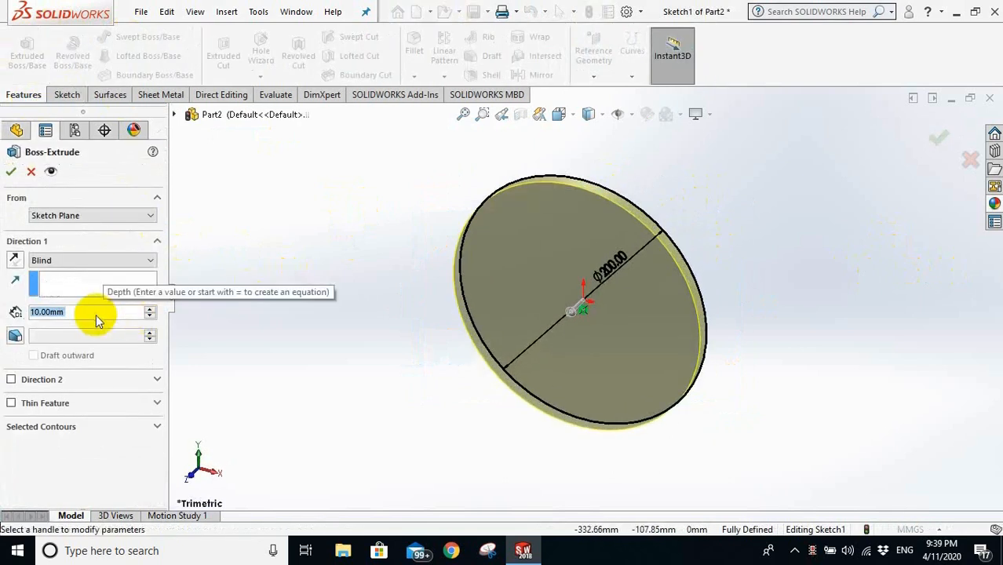
text(3)
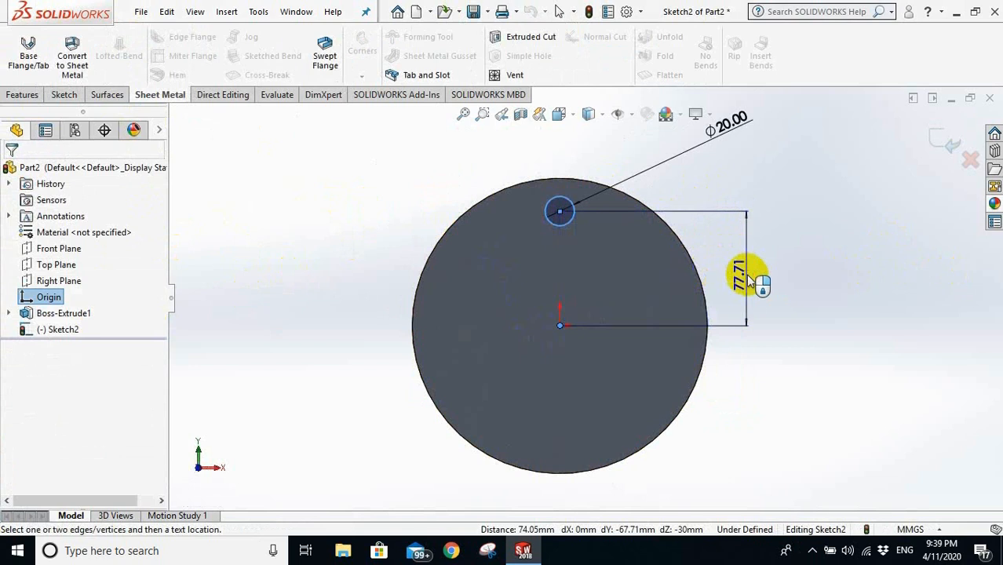
- Set the small circle's centre distance from the origin to 70 mm and add a vertical relation between the two points
double_click(748, 279)
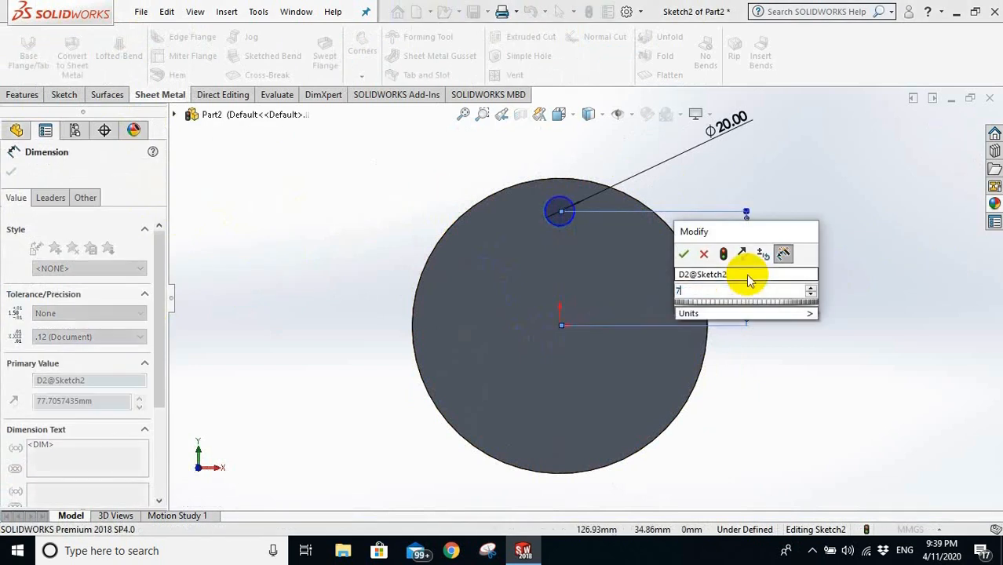
key(Escape)
click(892, 267)
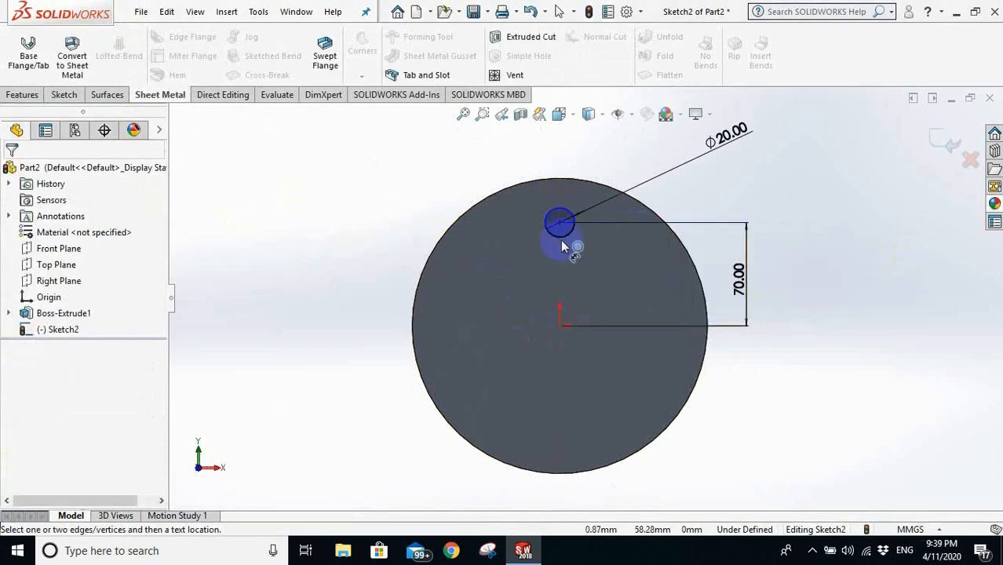
key(Escape)
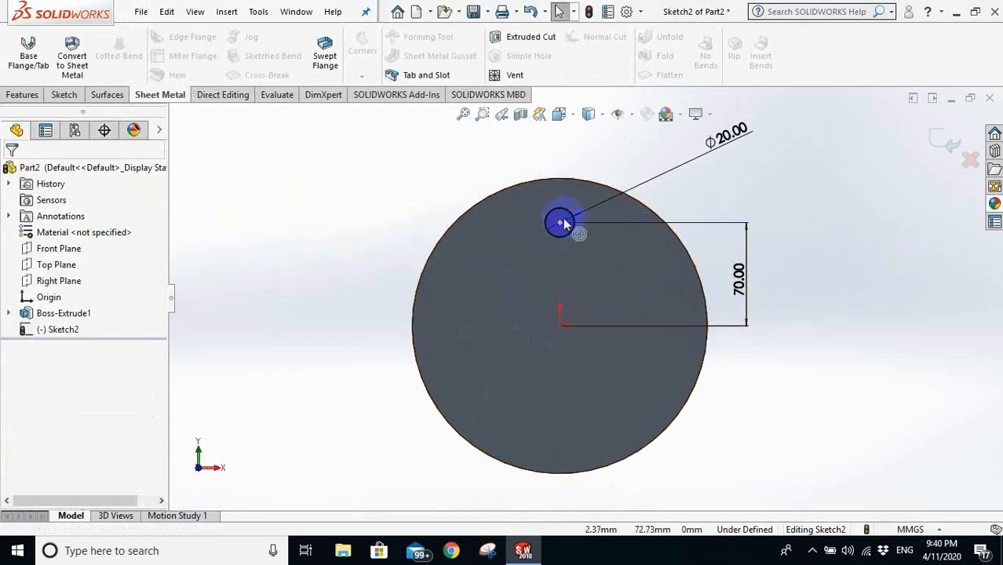
click(561, 223)
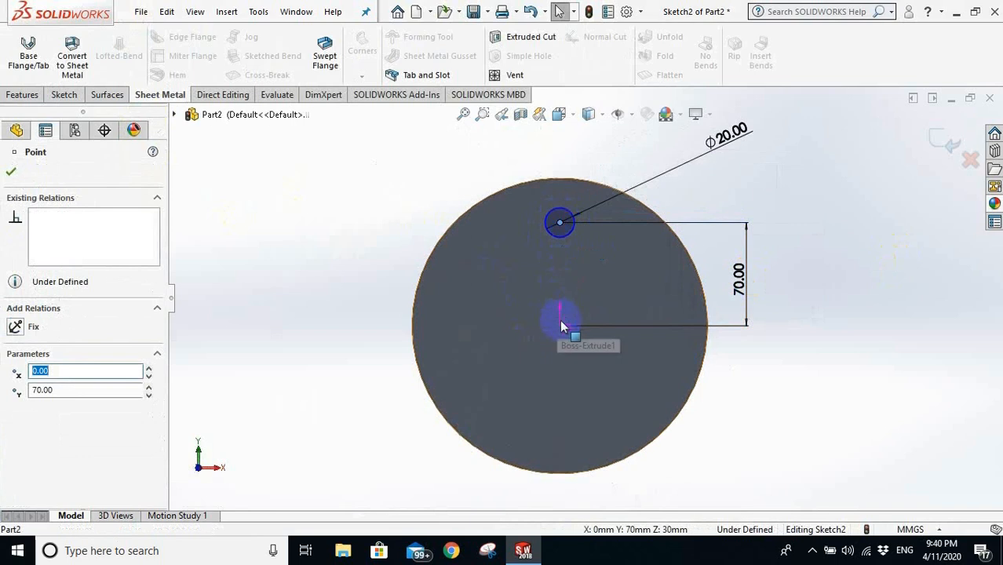
ctrl+click(561, 325)
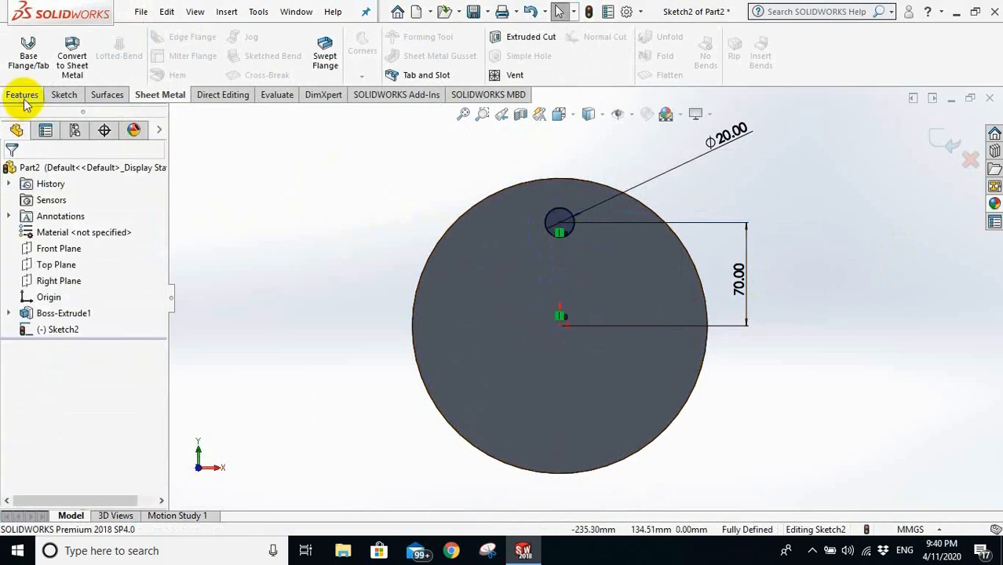
- Extrude the small circle as a 30 mm blind boss merged with the disc
click(26, 98)
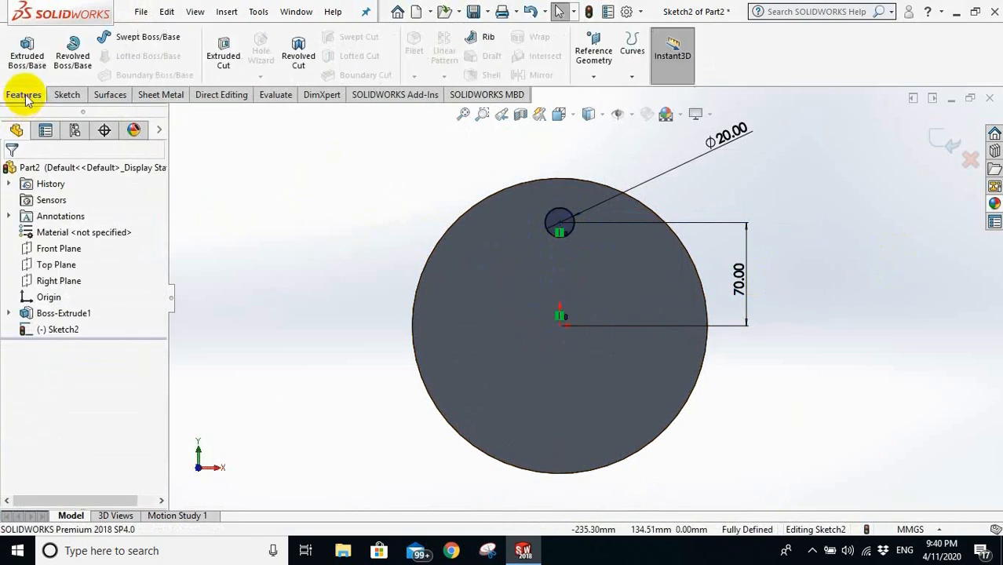
click(27, 51)
middle_drag(567, 338, 485, 347)
click(11, 171)
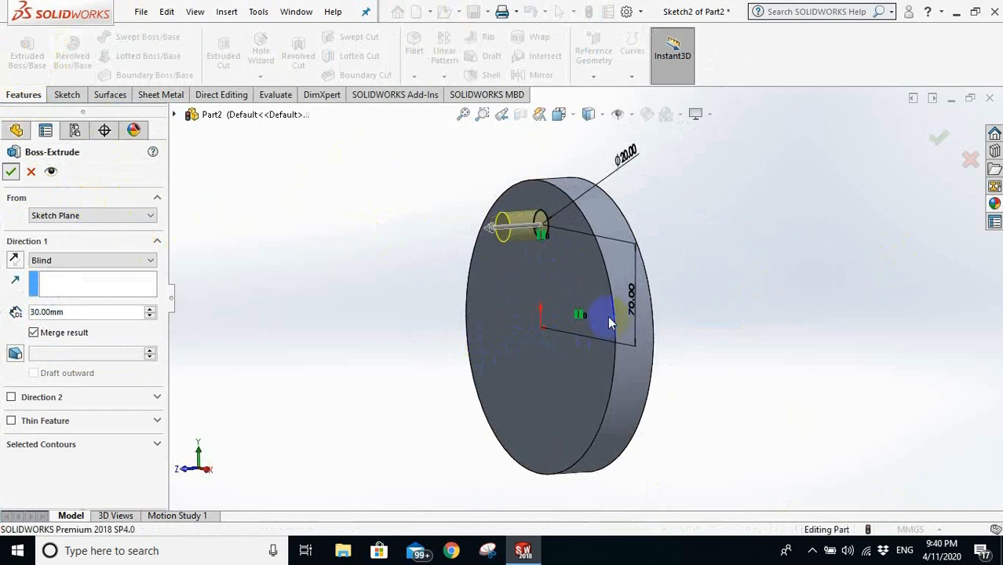
middle_drag(788, 341, 552, 301)
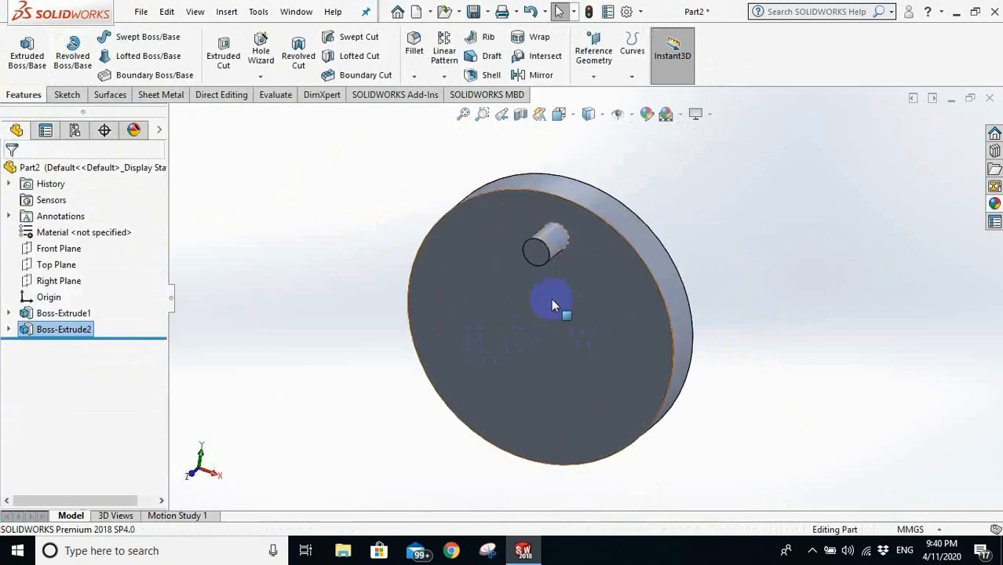
- Create a circular pattern of the pin with five instances around the disc's centre
click(278, 291)
click(444, 76)
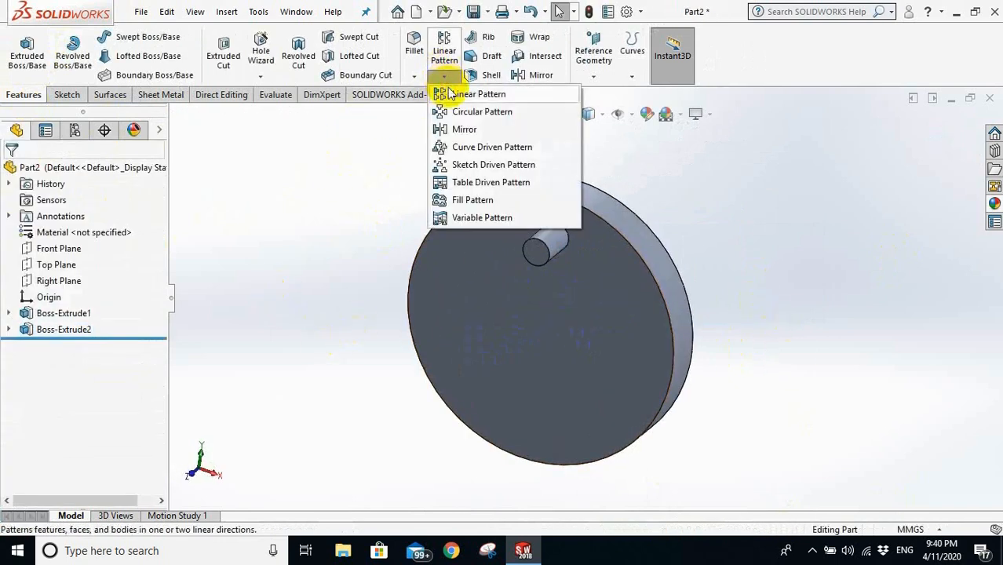
click(486, 113)
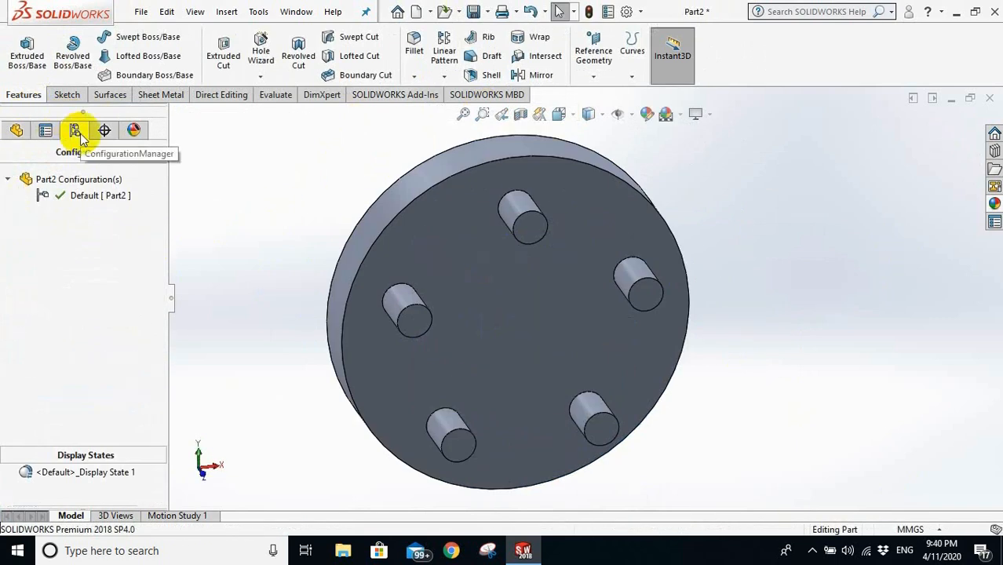
- Add a configuration named "small size" to the part
right_click(85, 179)
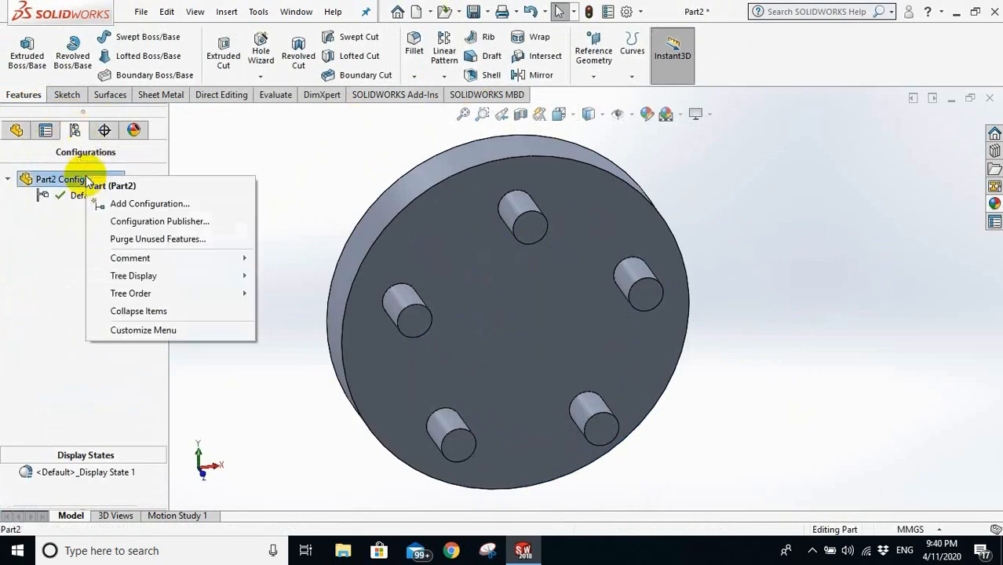
click(115, 207)
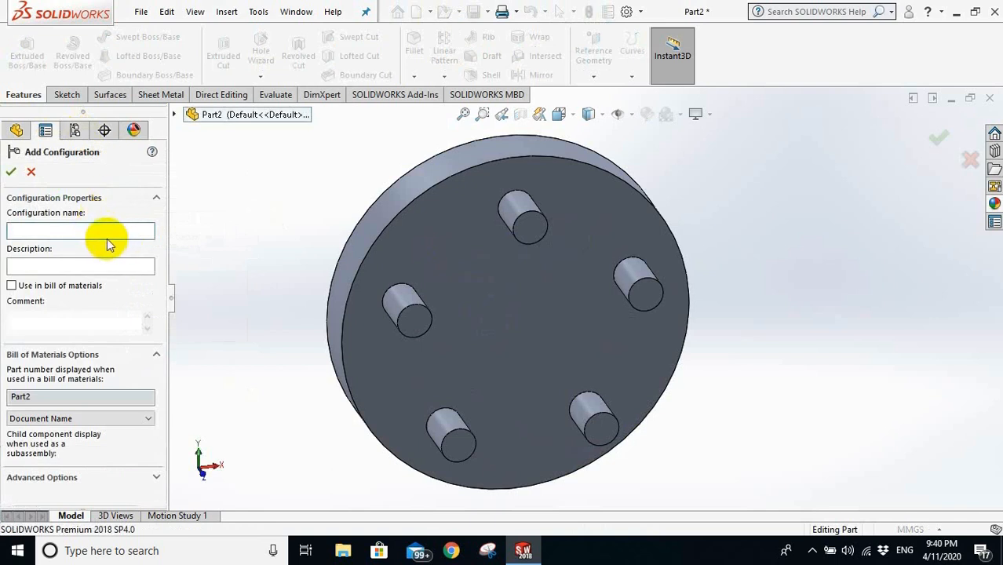
text(small size)
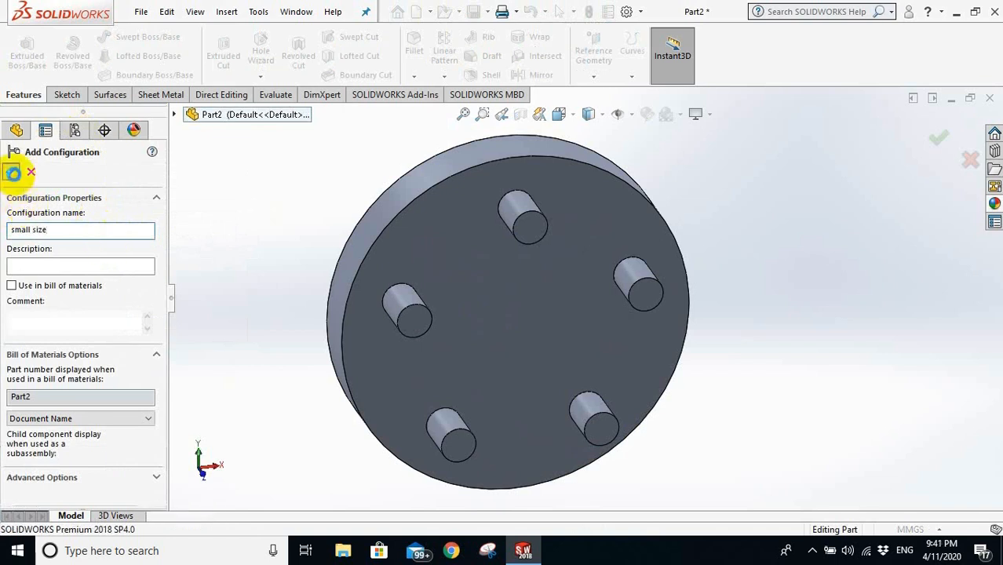
click(11, 171)
click(64, 200)
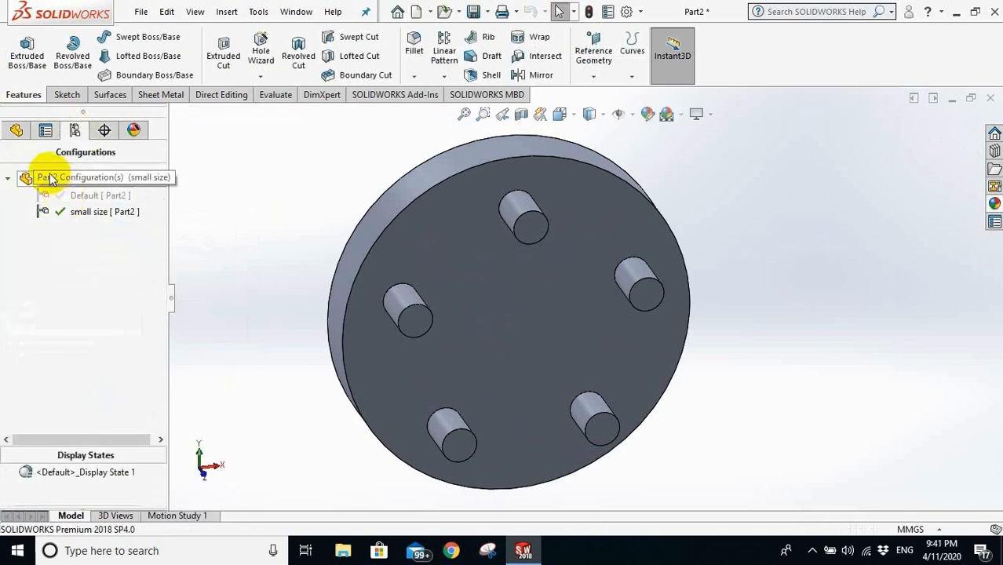
- Add a configuration named "6 circles" to the part
click(61, 181)
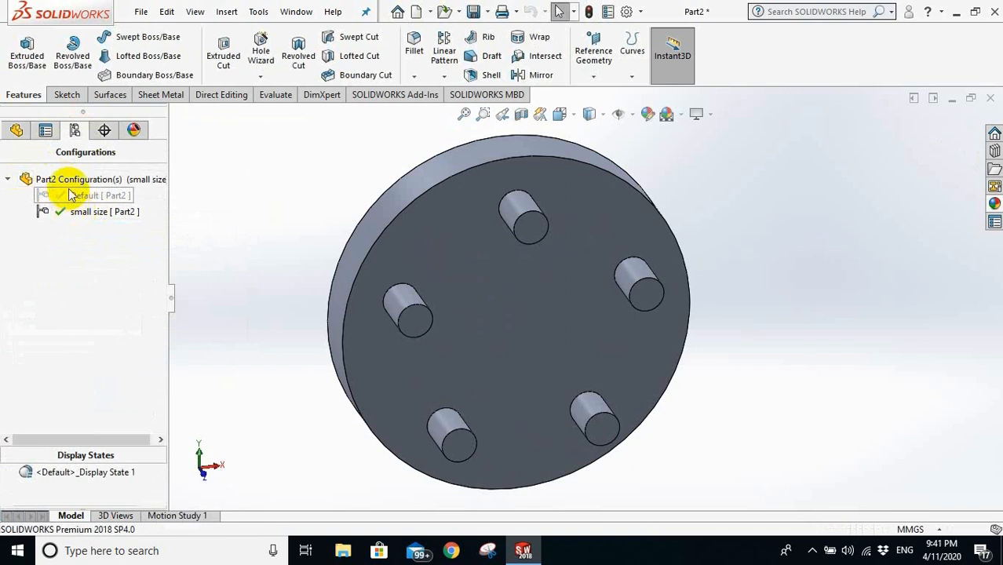
right_click(69, 180)
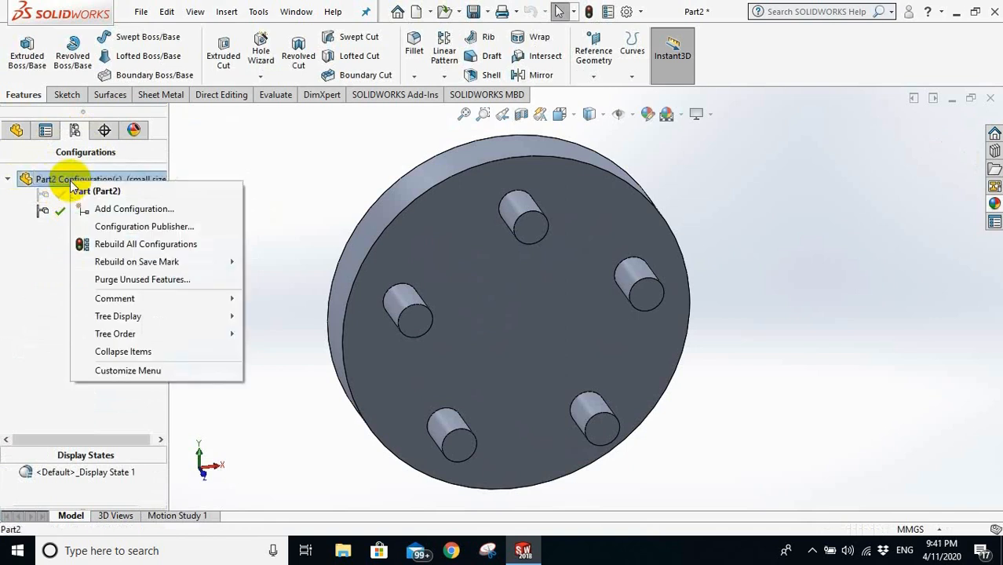
click(102, 212)
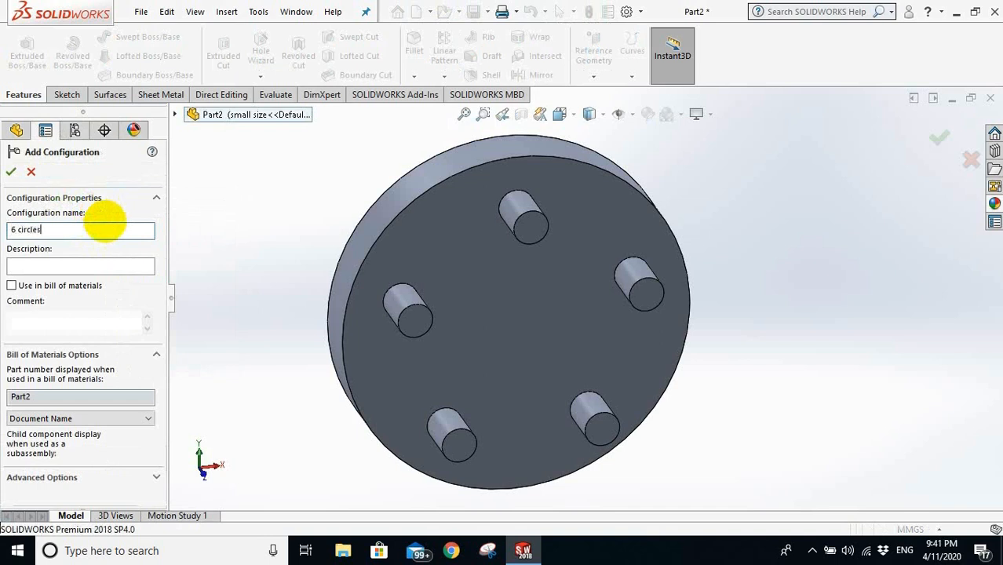
click(9, 171)
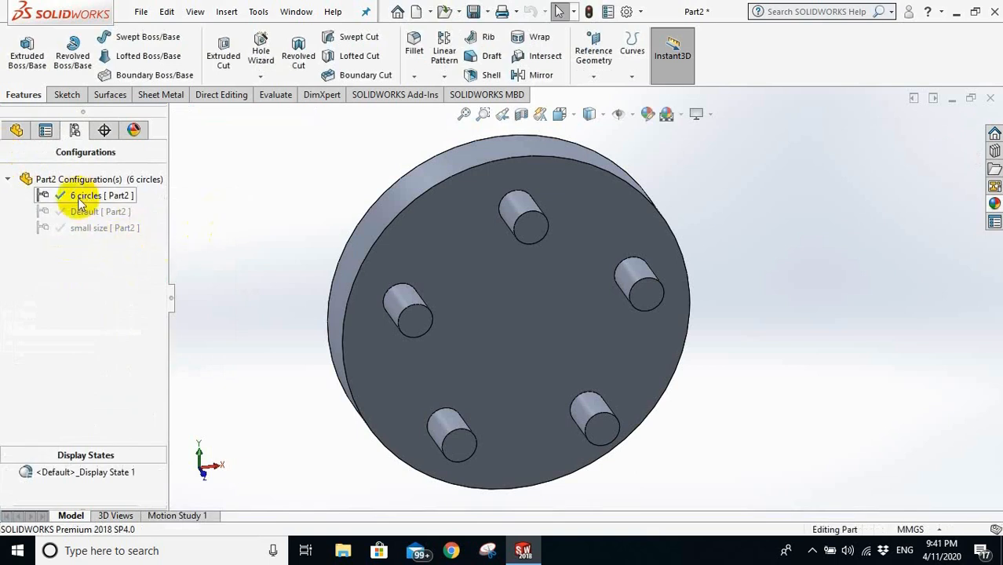
- Add a configuration named "3 circles" to the part
right_click(75, 228)
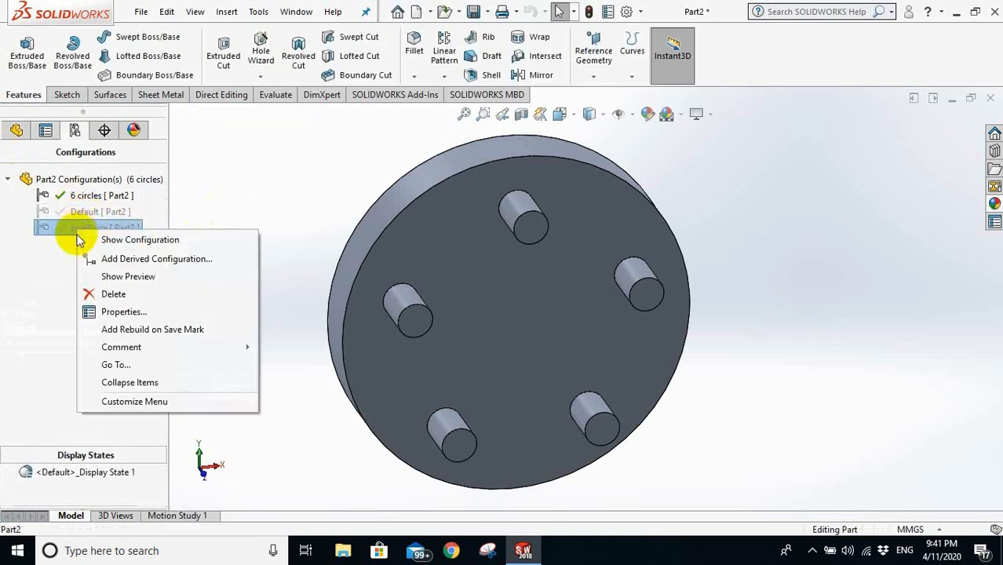
click(69, 180)
right_click(69, 180)
click(86, 203)
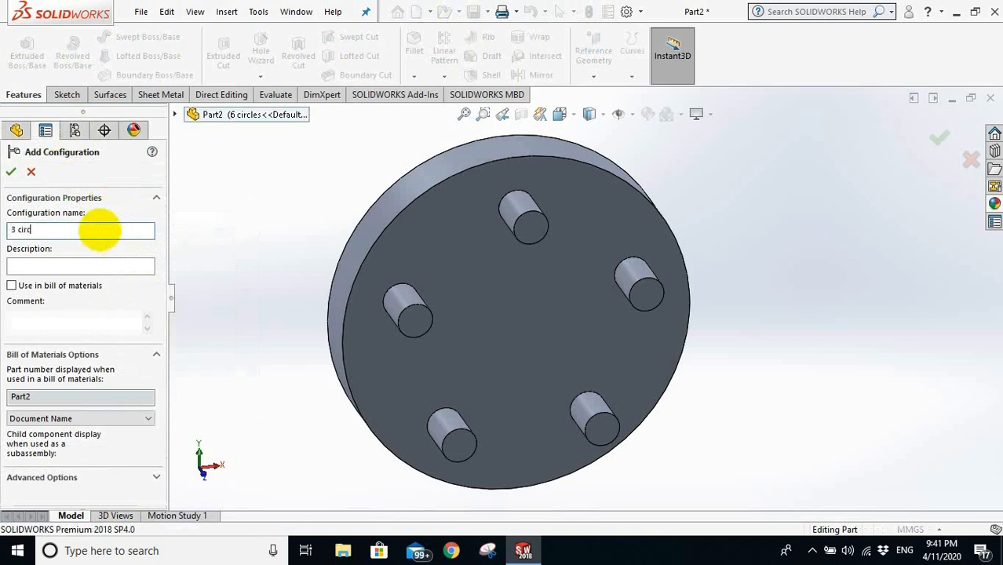
key(Return)
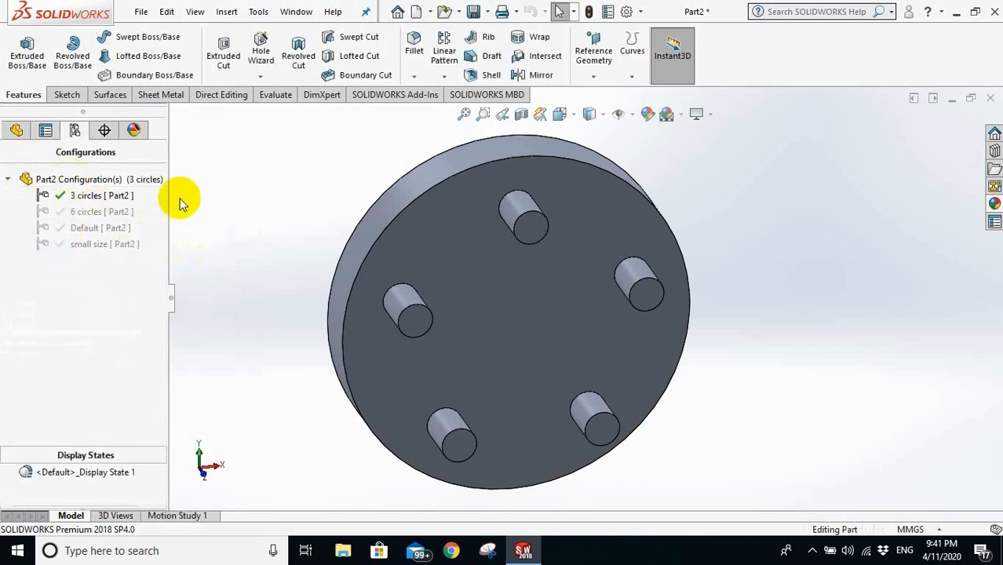
- Activate the 6 circles, Default and small size configurations in turn, ending on the Default configuration
click(89, 212)
double_click(89, 212)
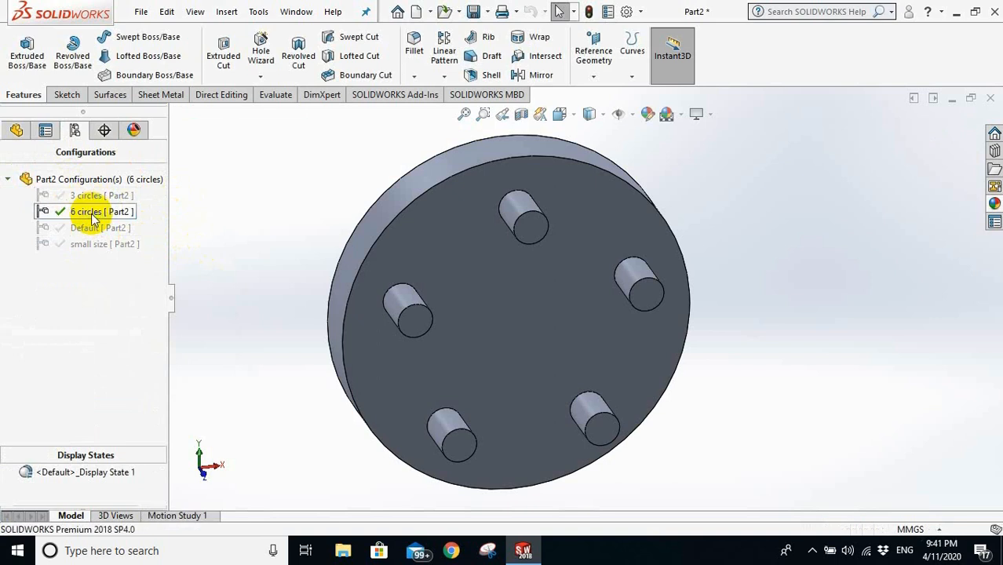
double_click(80, 228)
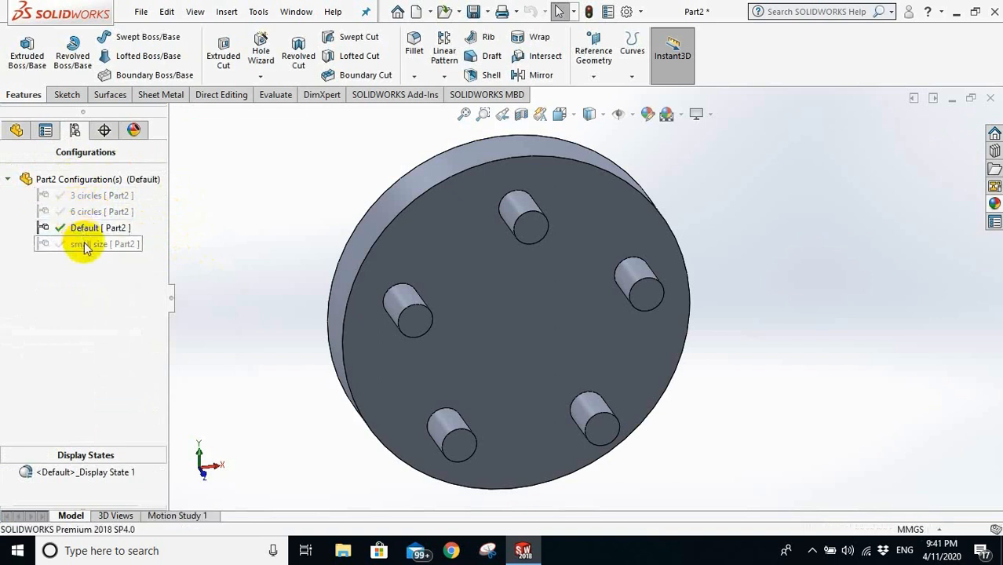
double_click(82, 244)
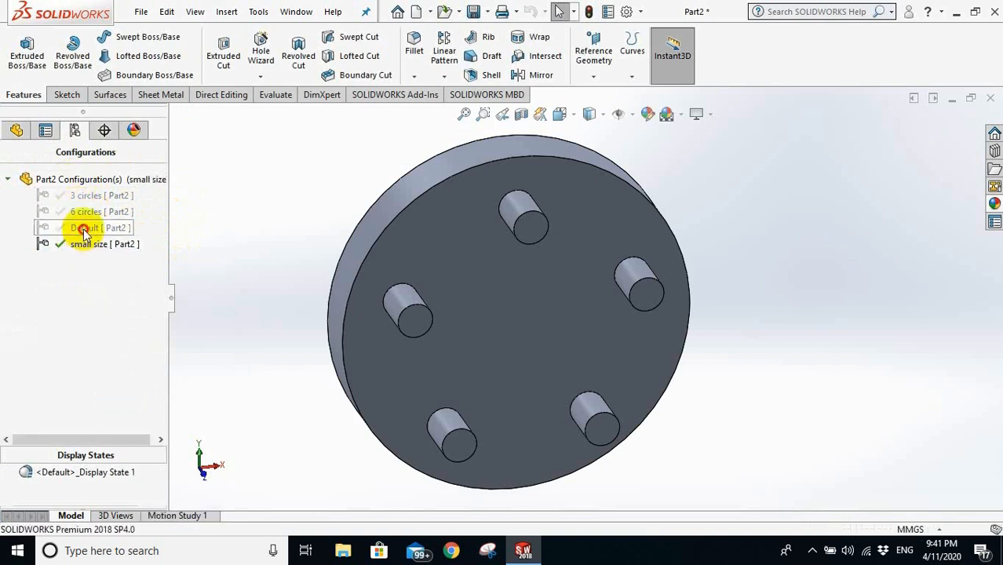
double_click(82, 228)
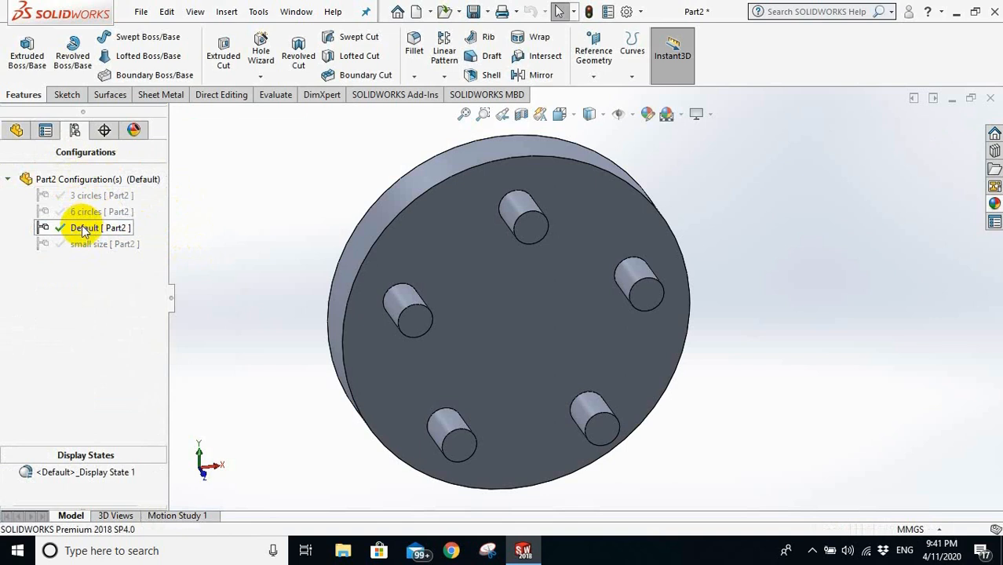
- Rename the Default configuration to "large size"
click(81, 227)
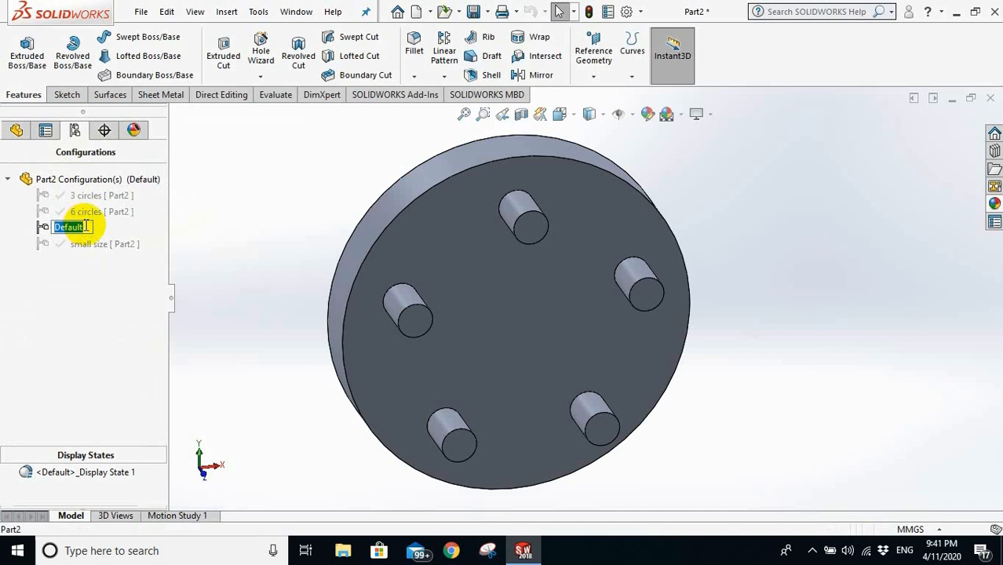
text(large size)
click(210, 254)
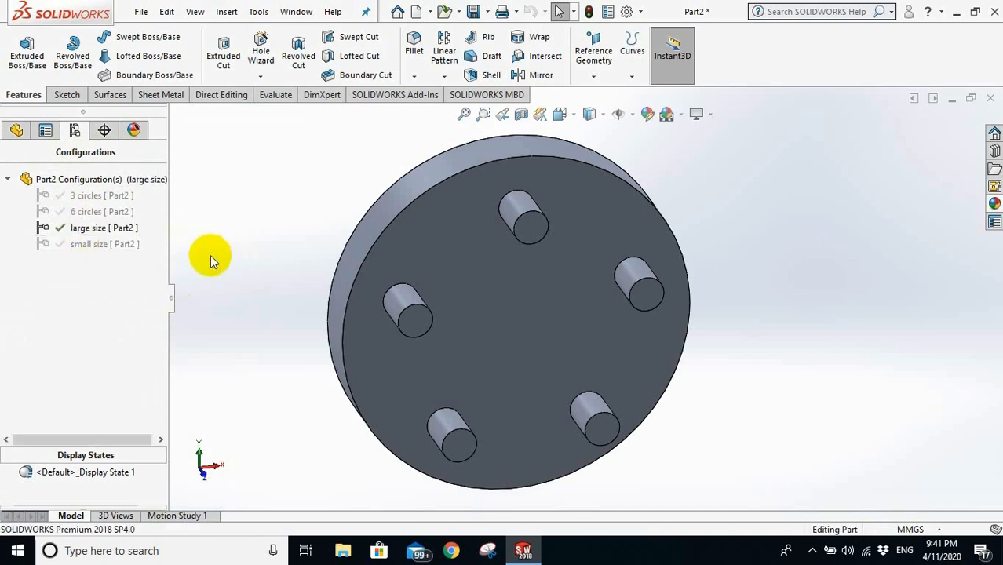
- Review the configuration properties of the large size configuration, including its description and bill of materials options
right_click(105, 233)
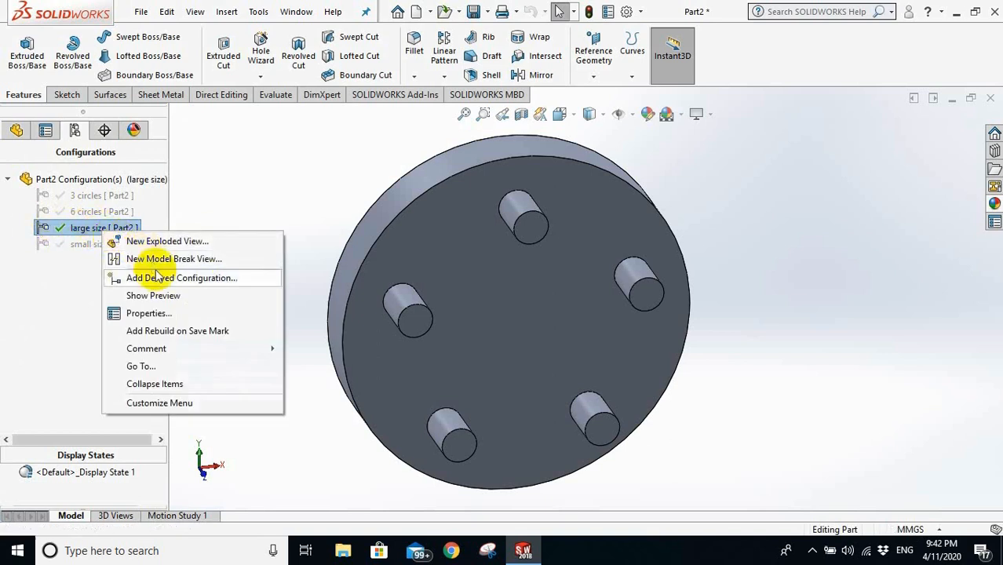
click(166, 316)
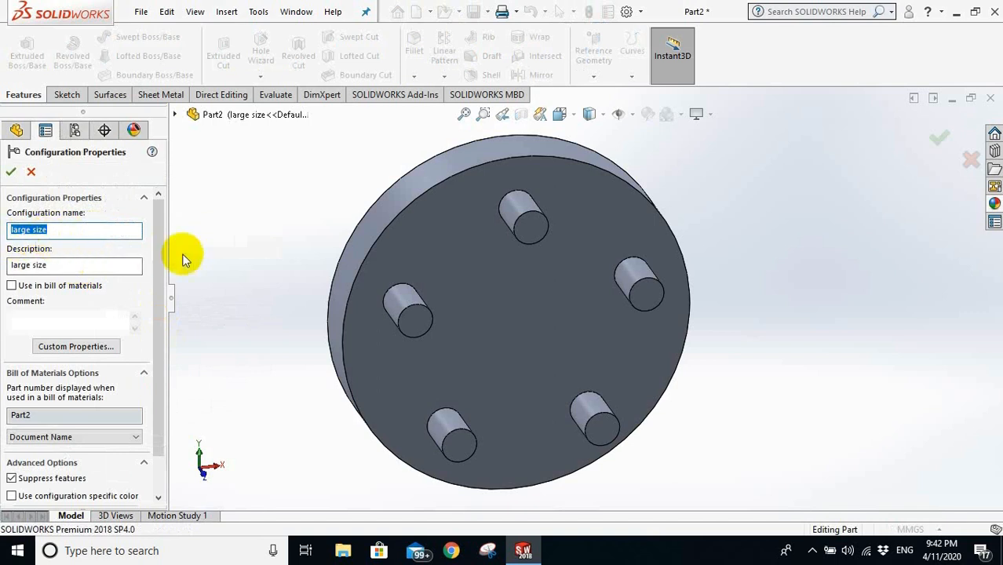
mouse_move(158, 244)
mouse_down()
mouse_move(158, 302)
mouse_move(157, 248)
mouse_up()
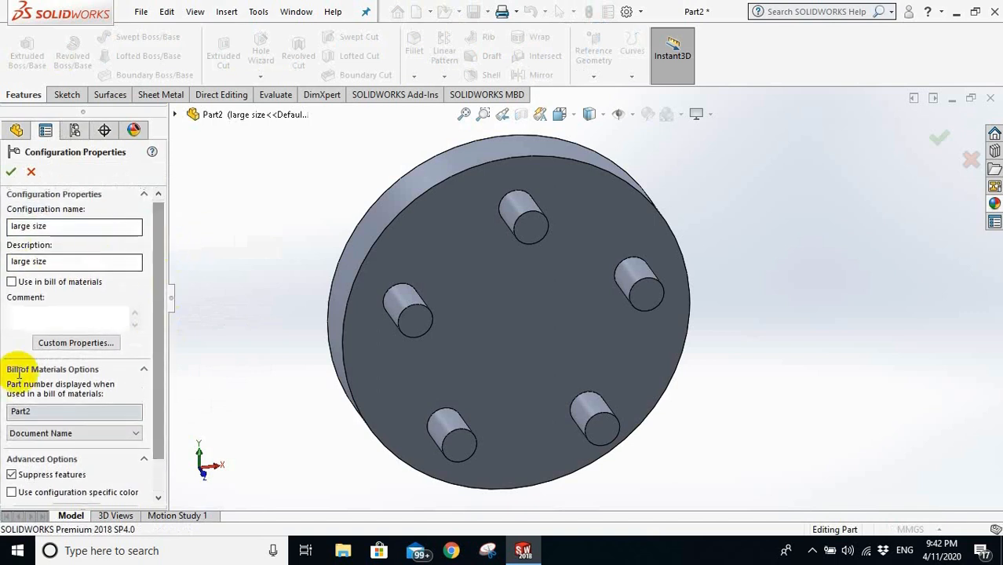
click(11, 173)
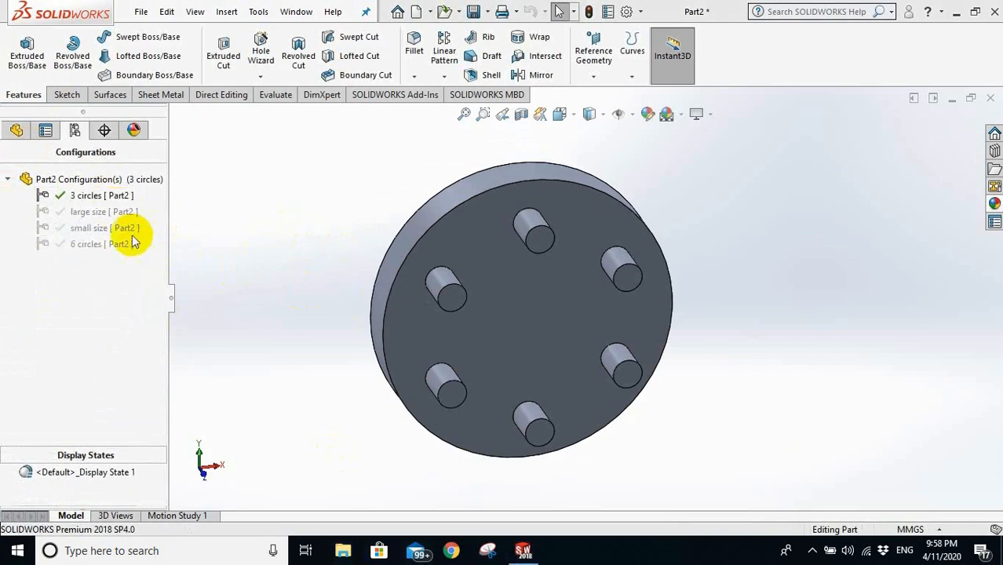
- Open the configuration table for Boss-Extrude1 and add Boss-Extrude2 and CirPattern1 to it
click(17, 129)
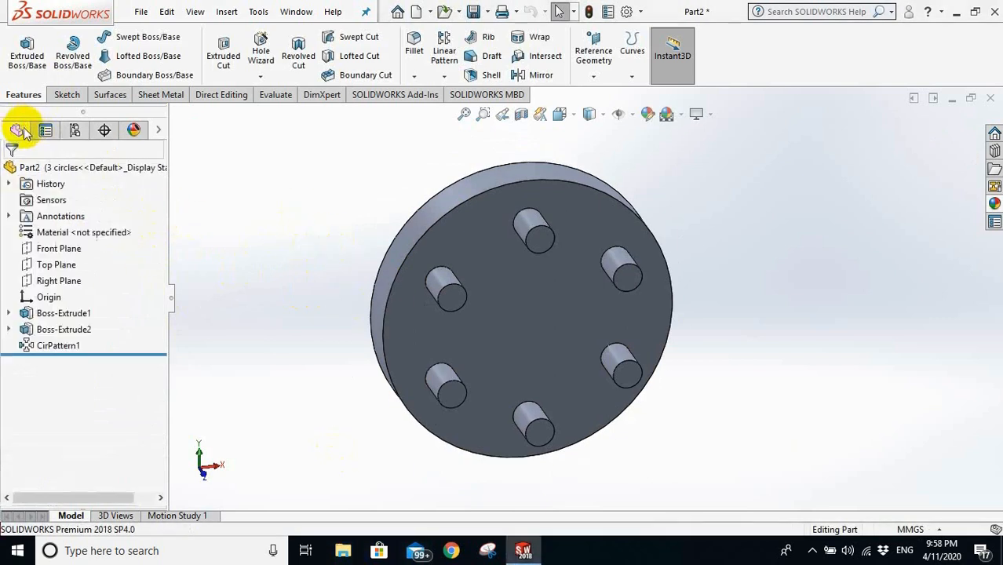
click(55, 314)
right_click(53, 316)
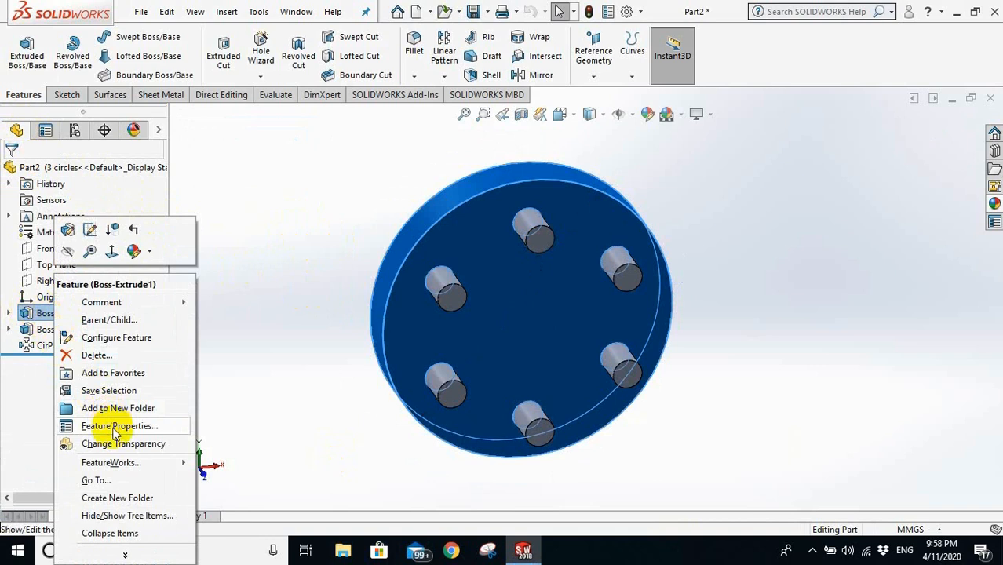
click(114, 339)
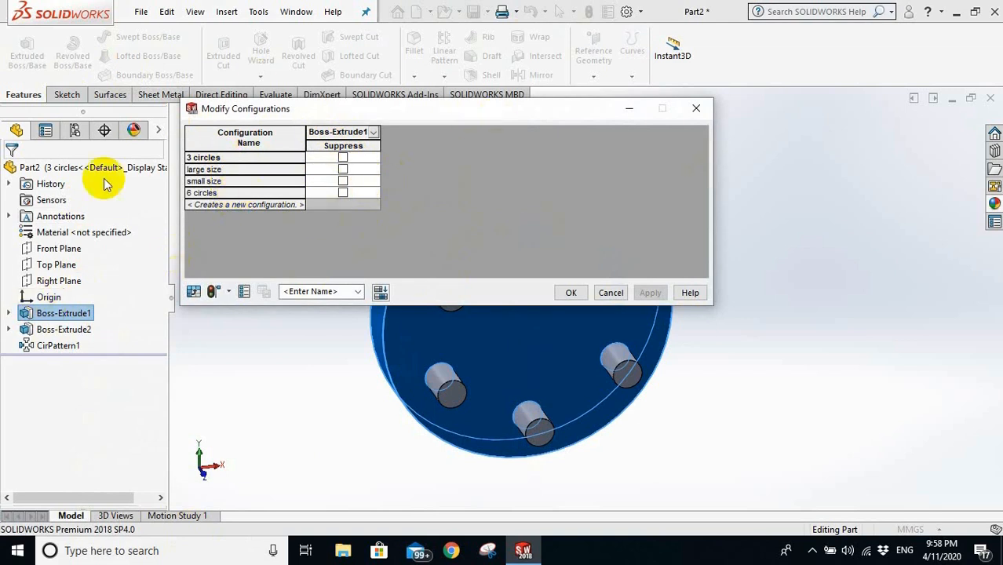
click(66, 330)
click(66, 329)
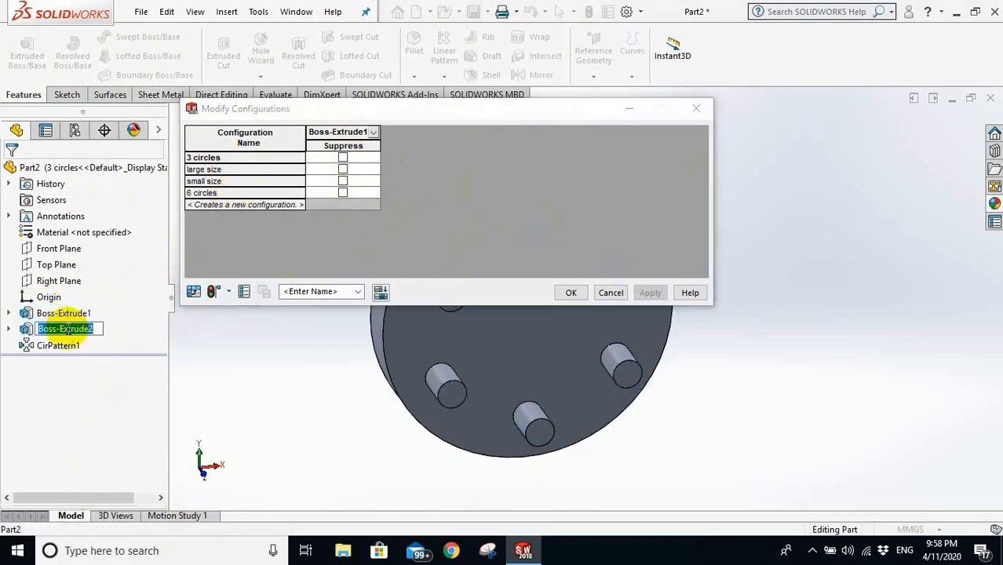
double_click(27, 329)
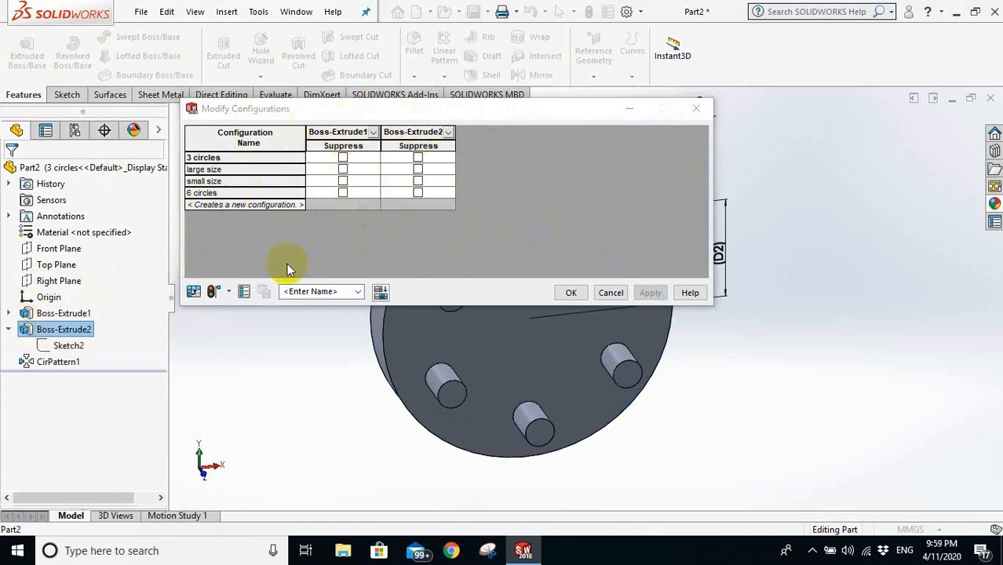
double_click(63, 362)
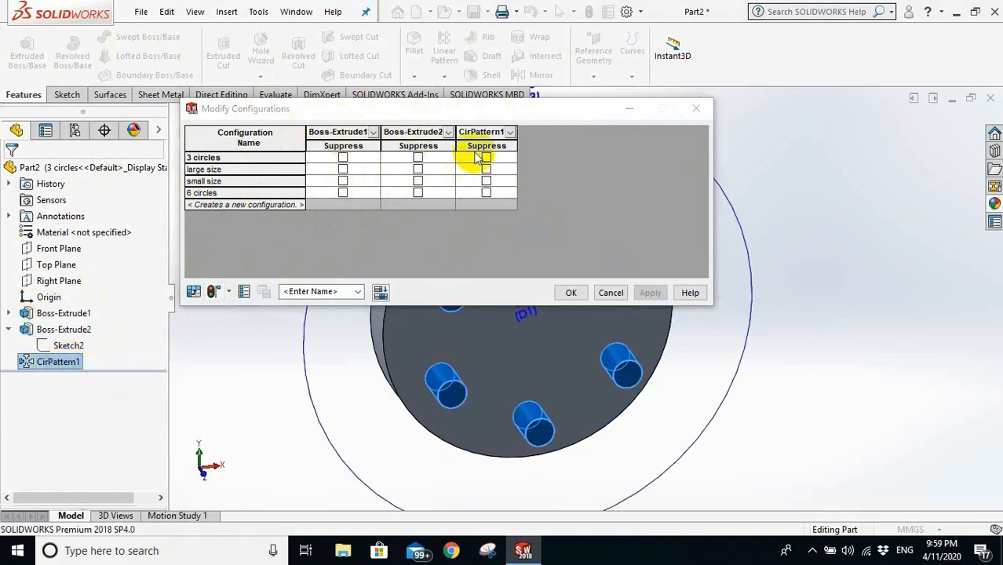
click(301, 231)
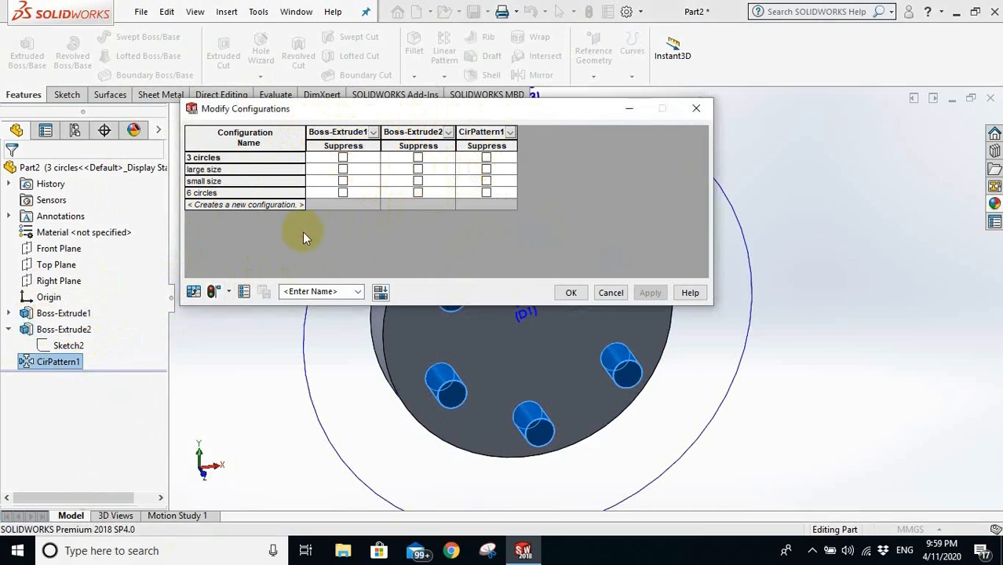
- Add the D1 dimensions of both extrusions and the pattern's D1 and D3 to the configuration table, and cancel it
click(374, 133)
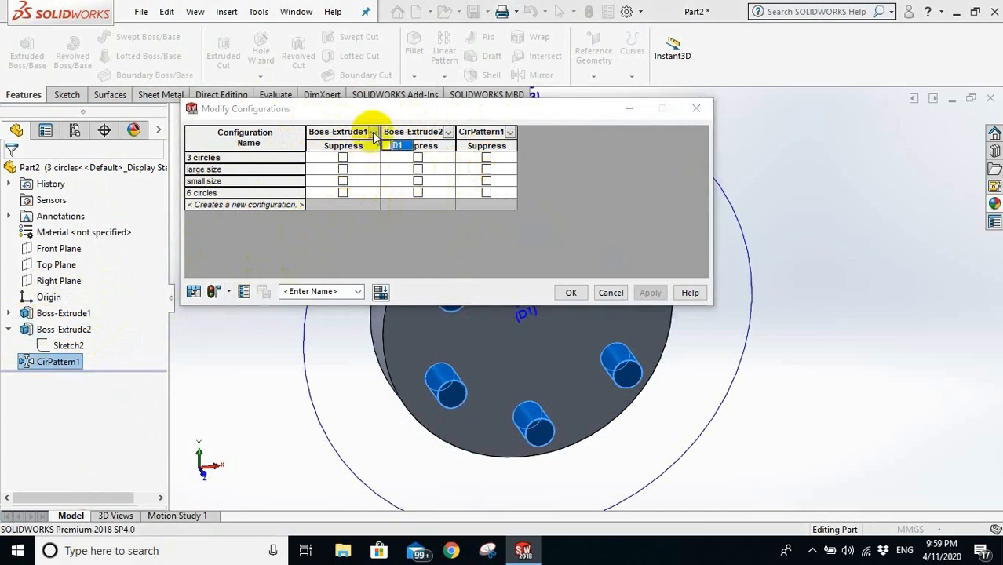
click(388, 146)
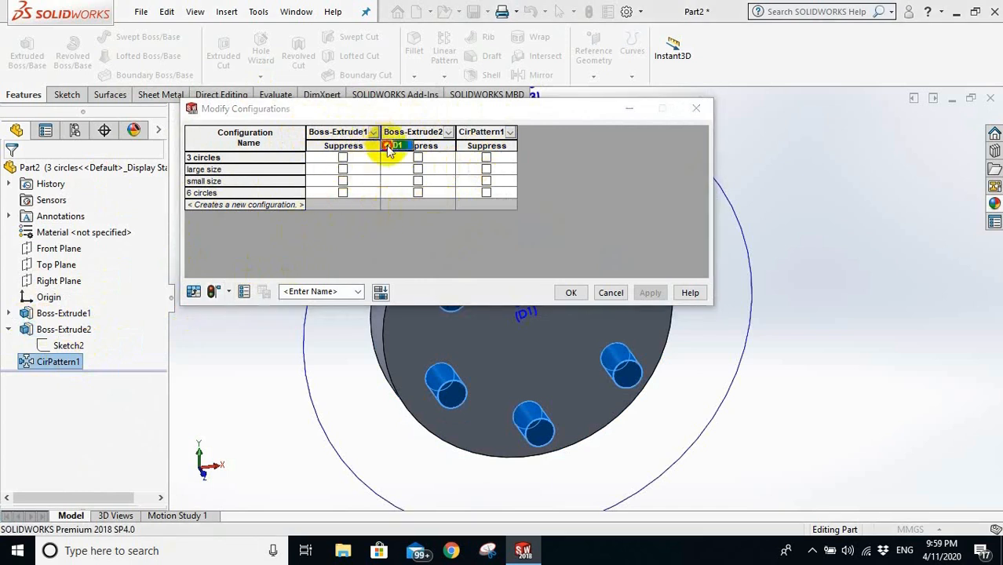
click(395, 229)
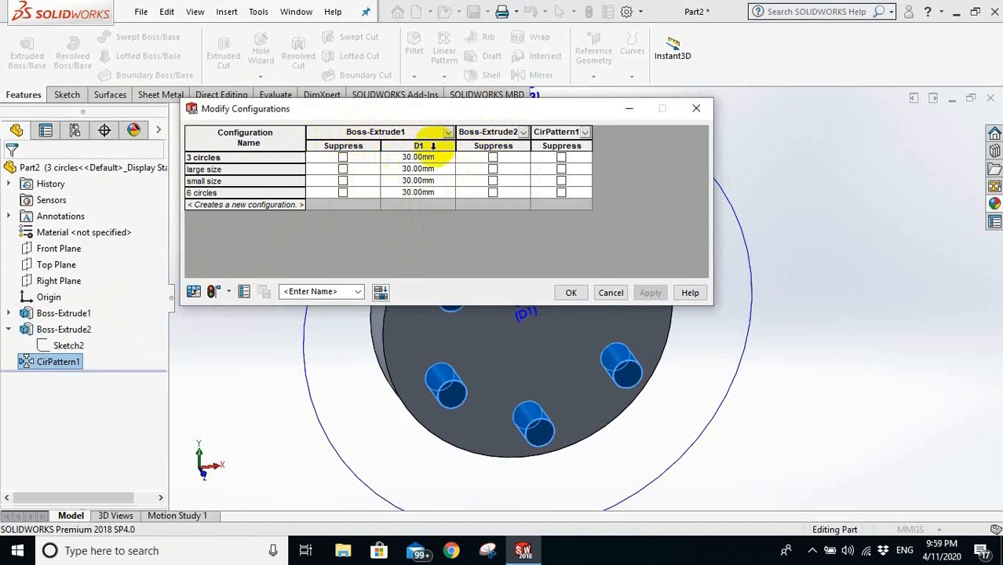
click(431, 146)
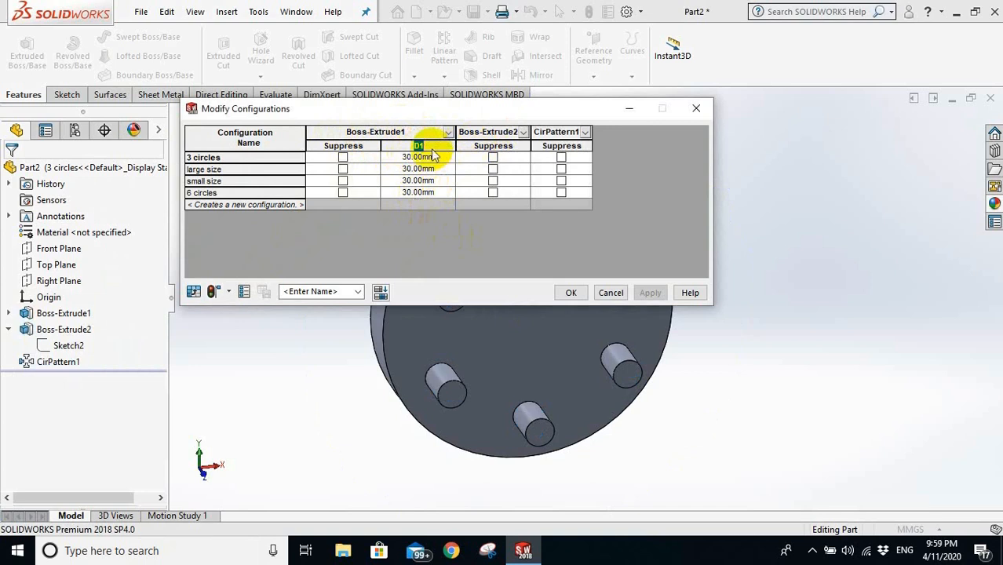
click(522, 133)
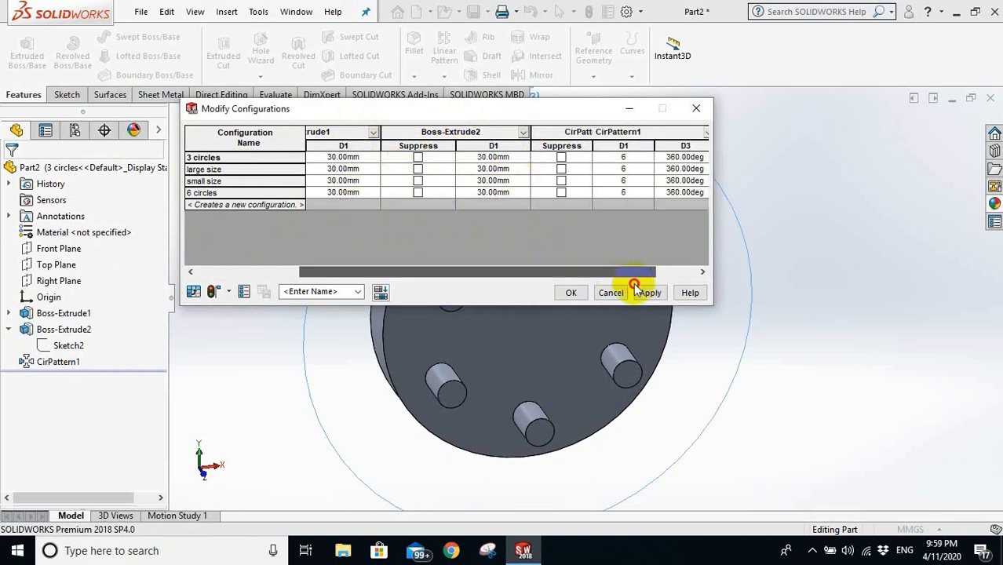
click(646, 271)
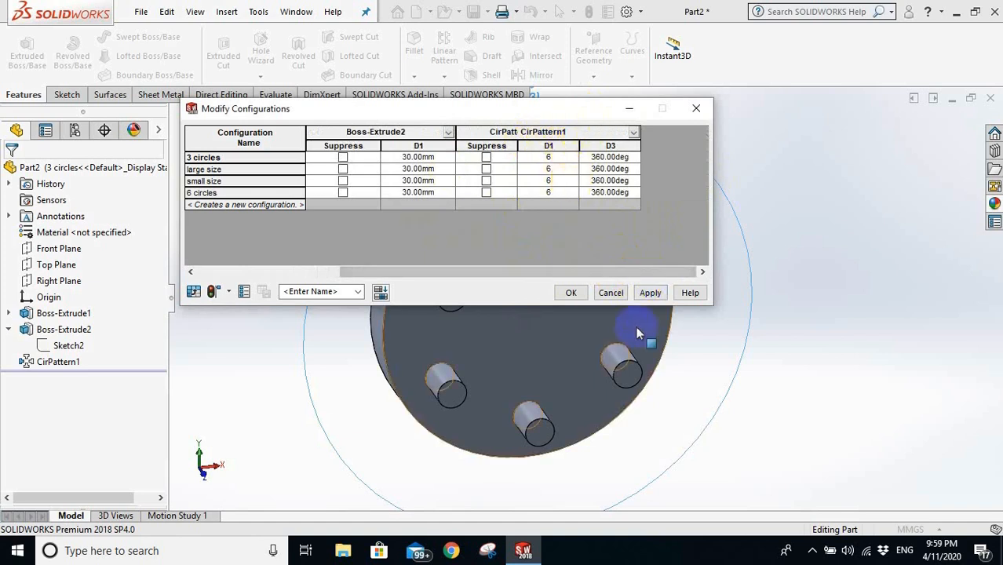
click(611, 292)
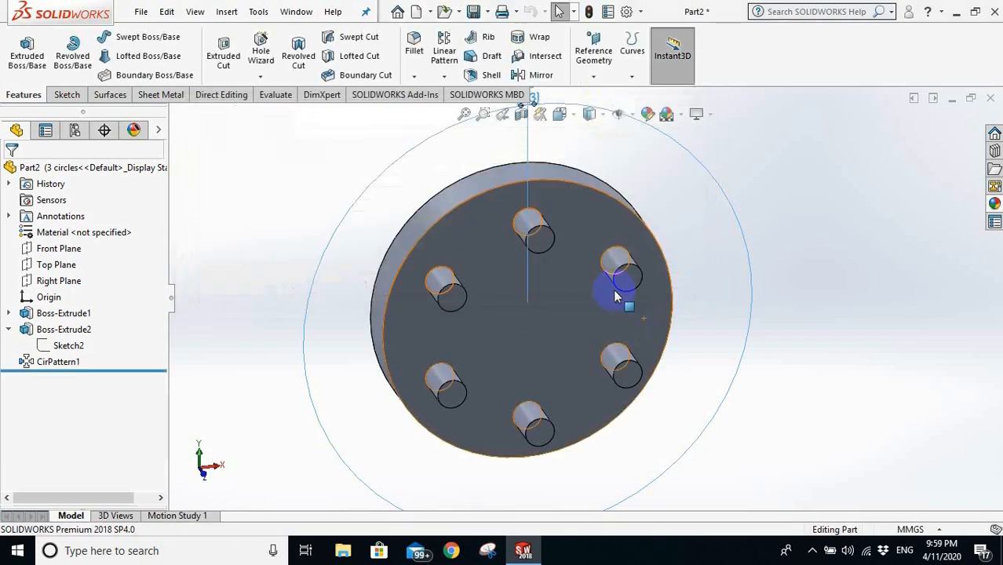
- Rename the disc's diameter dimension to "large cir. dia."
click(743, 249)
scroll(687, 255, up, 4)
scroll(649, 241, down, 2)
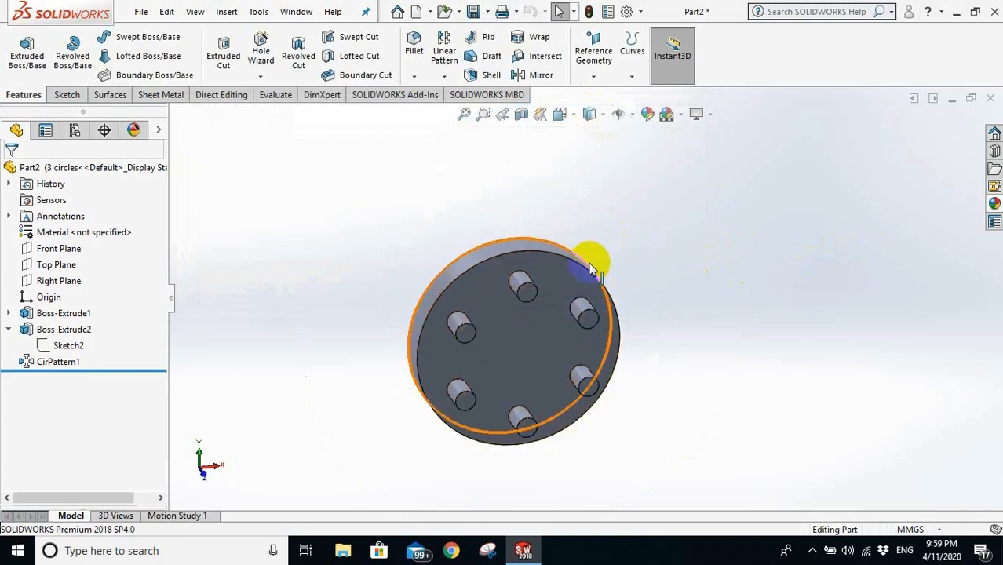
click(582, 281)
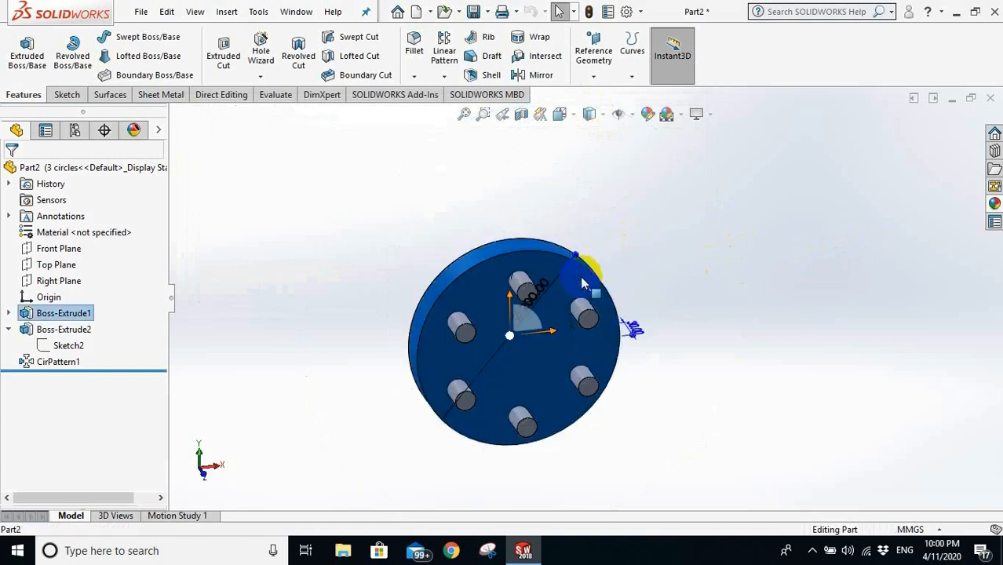
mouse_move(538, 287)
middle_down()
mouse_move(529, 185)
mouse_move(534, 301)
middle_up()
double_click(534, 301)
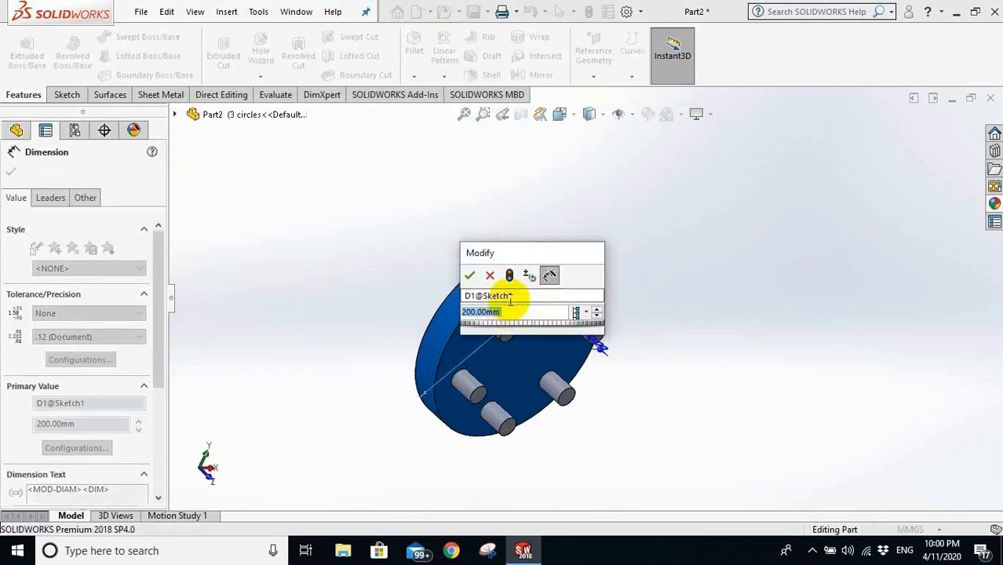
click(478, 296)
click(390, 288)
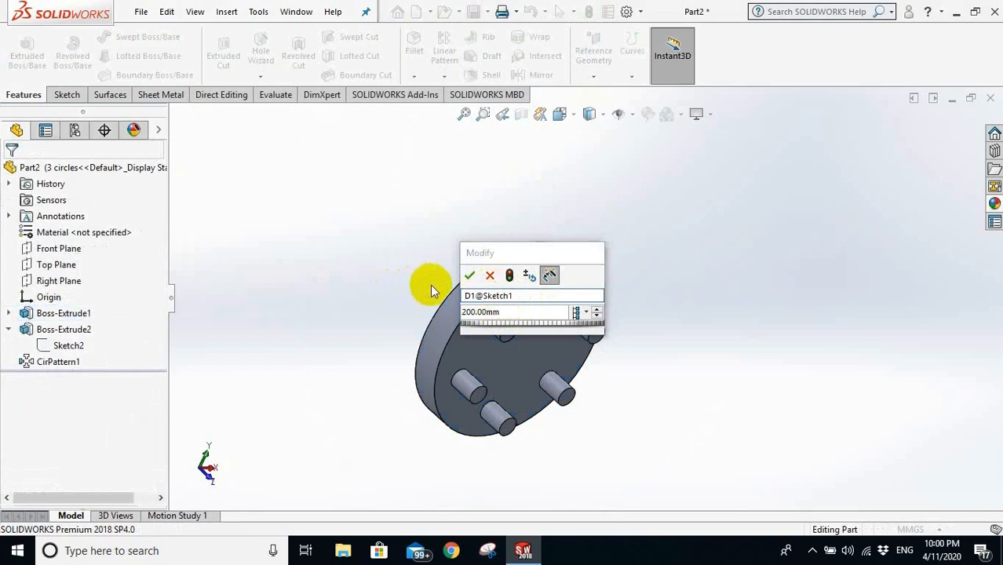
click(478, 295)
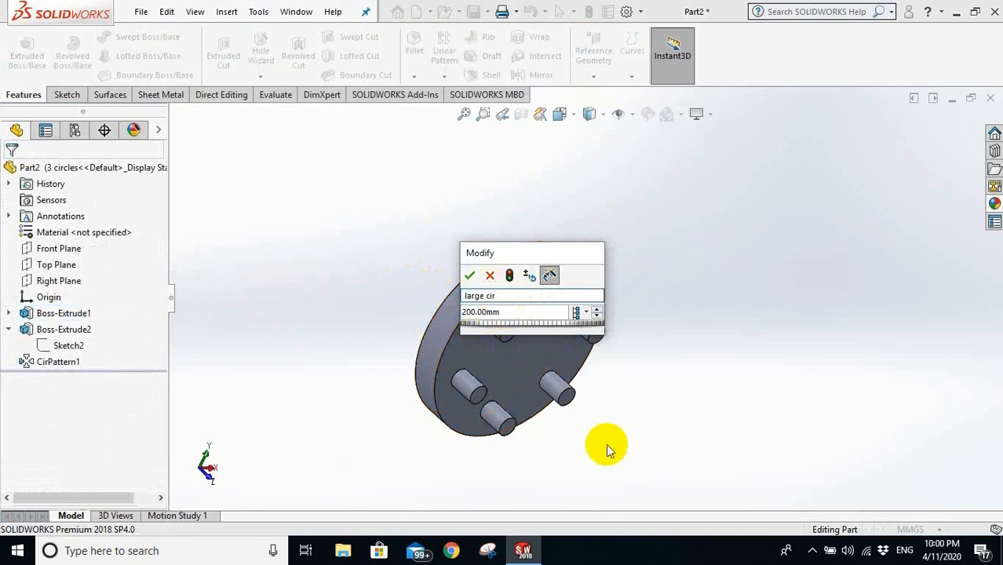
text(. dia.)
key(Return)
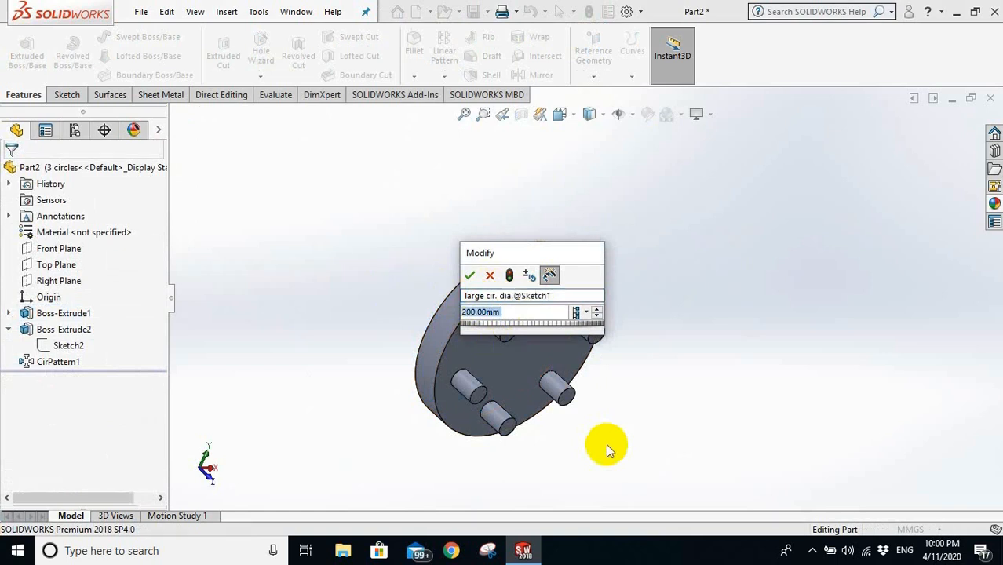
key(Return)
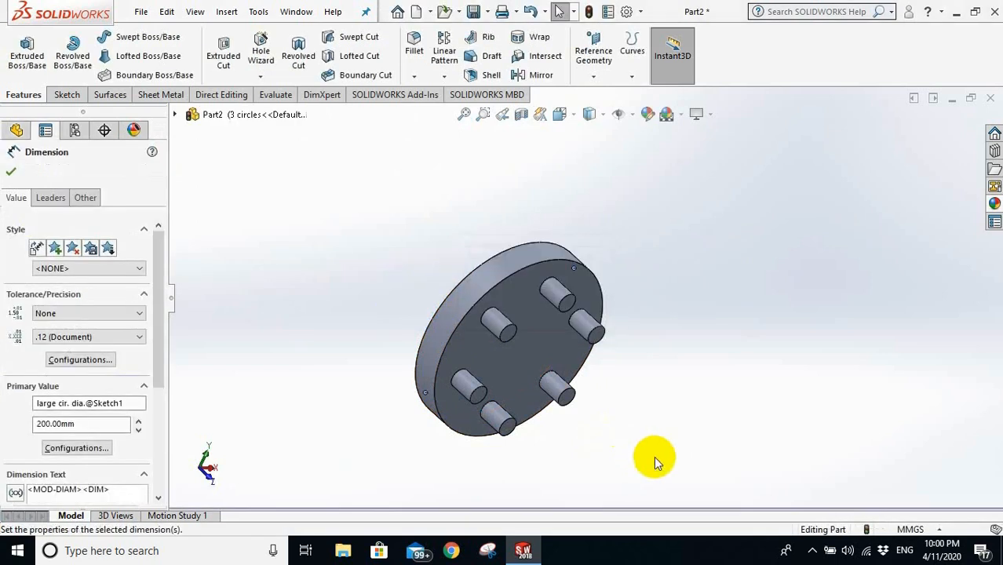
click(926, 385)
- Rename the original pin's diameter dimension to "small circ. dia."
scroll(560, 310, down, 3)
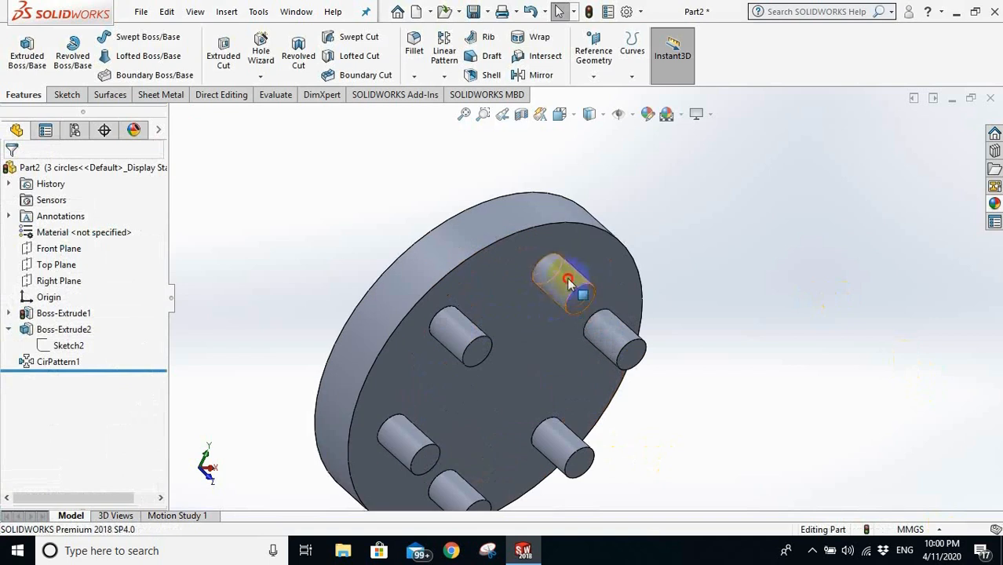
click(576, 276)
middle_drag(700, 336, 683, 157)
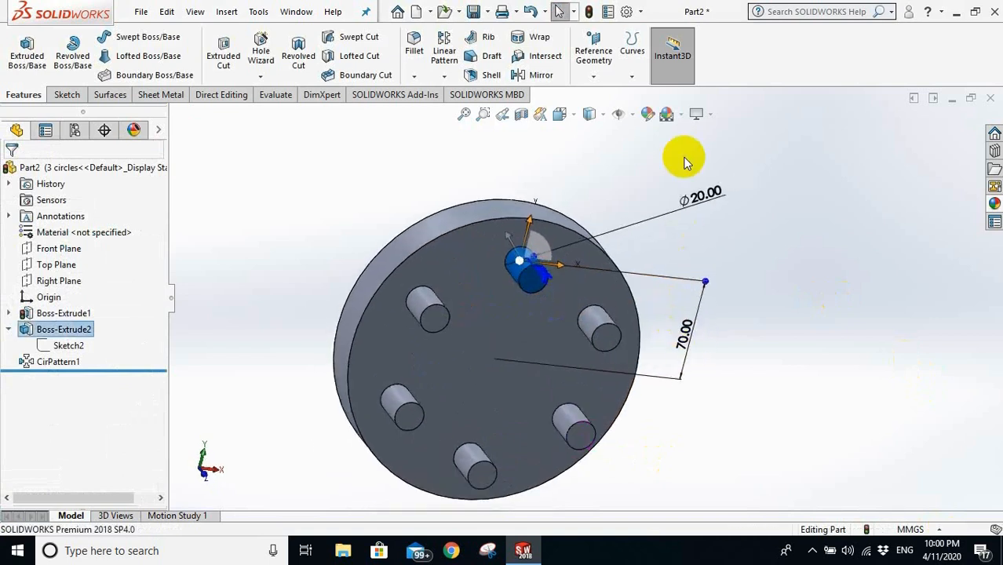
click(788, 414)
click(537, 264)
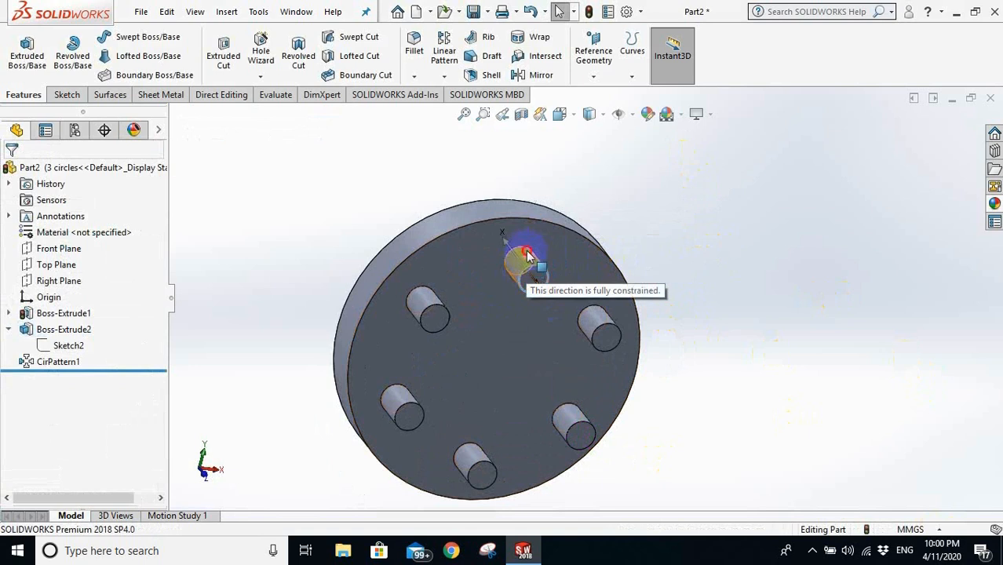
click(528, 266)
double_click(691, 201)
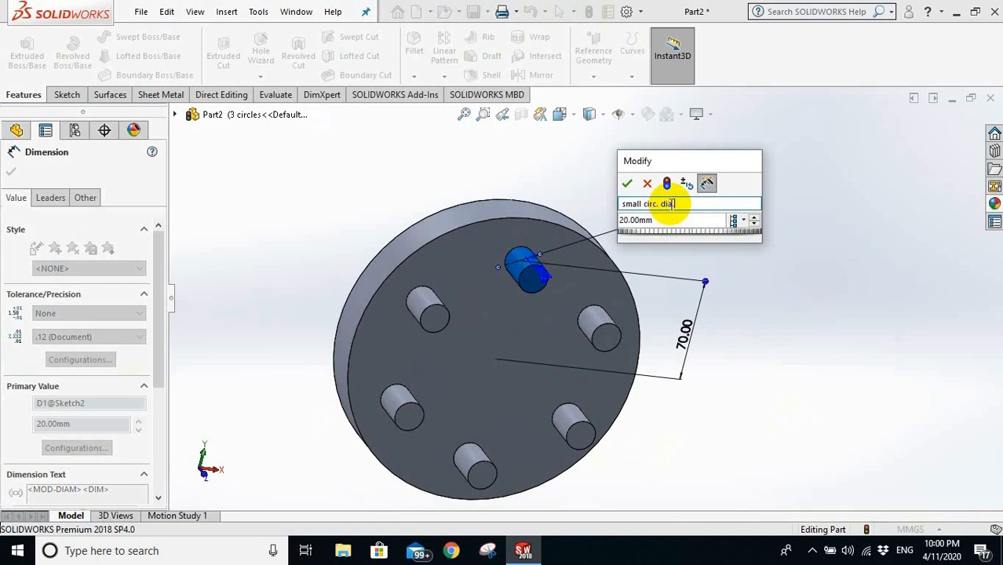
text(.)
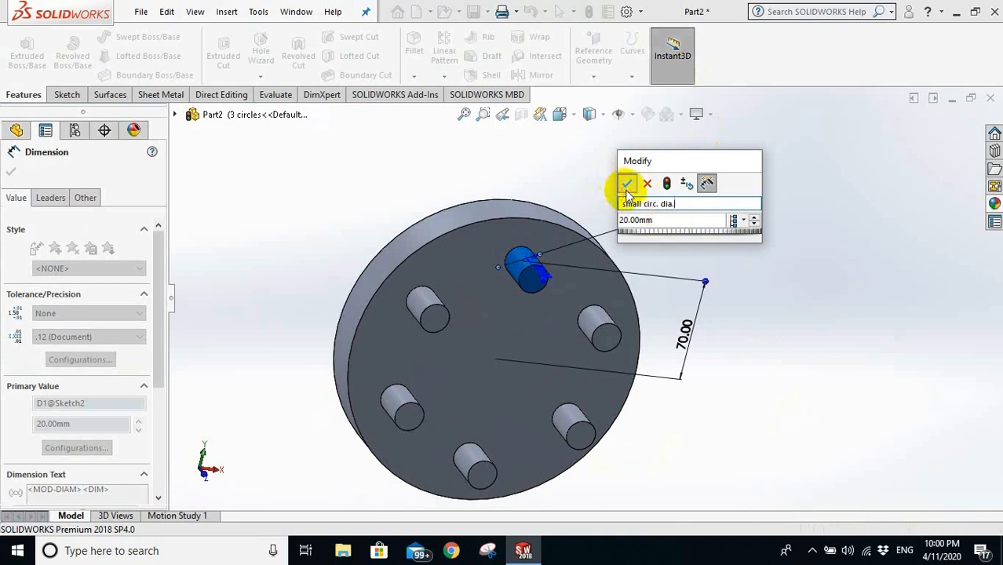
click(627, 190)
- Rename the dimension from the disc's centre to the original pin to "small circ.position"
double_click(683, 330)
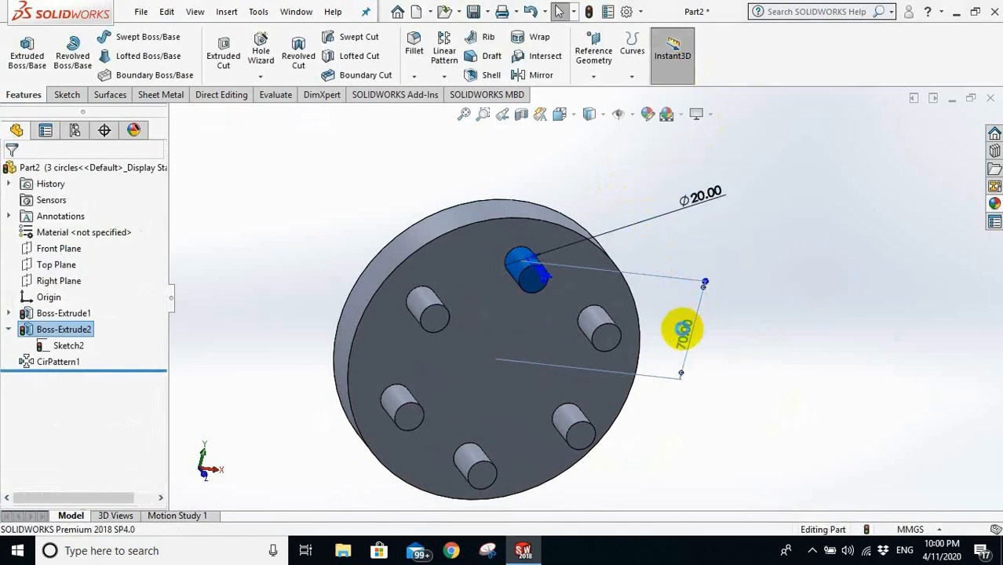
click(666, 330)
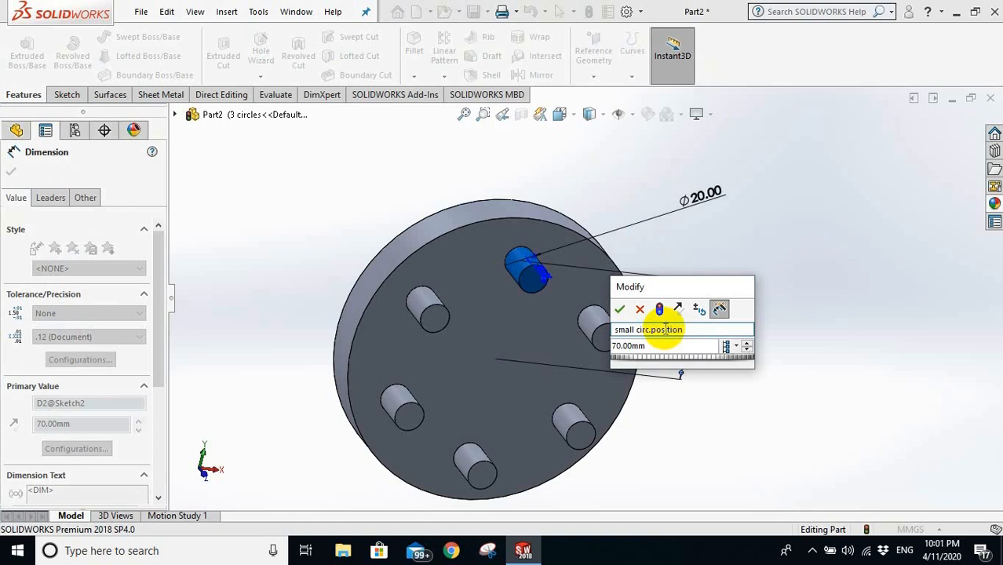
click(620, 308)
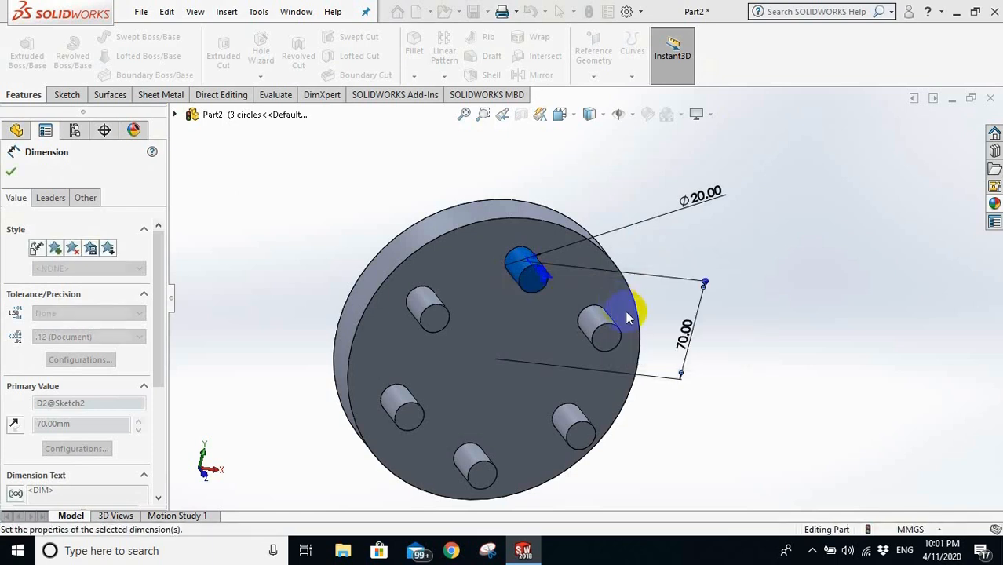
- Rename the disc's extrusion depth dimension to "large circ. thickness"
click(785, 302)
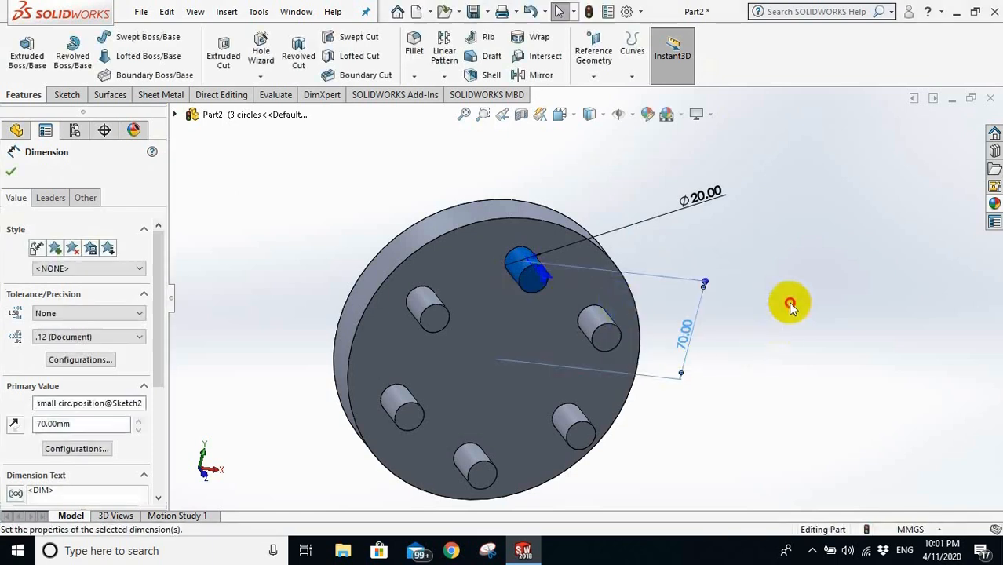
click(544, 348)
middle_drag(560, 386, 497, 321)
middle_drag(531, 355, 573, 474)
click(673, 427)
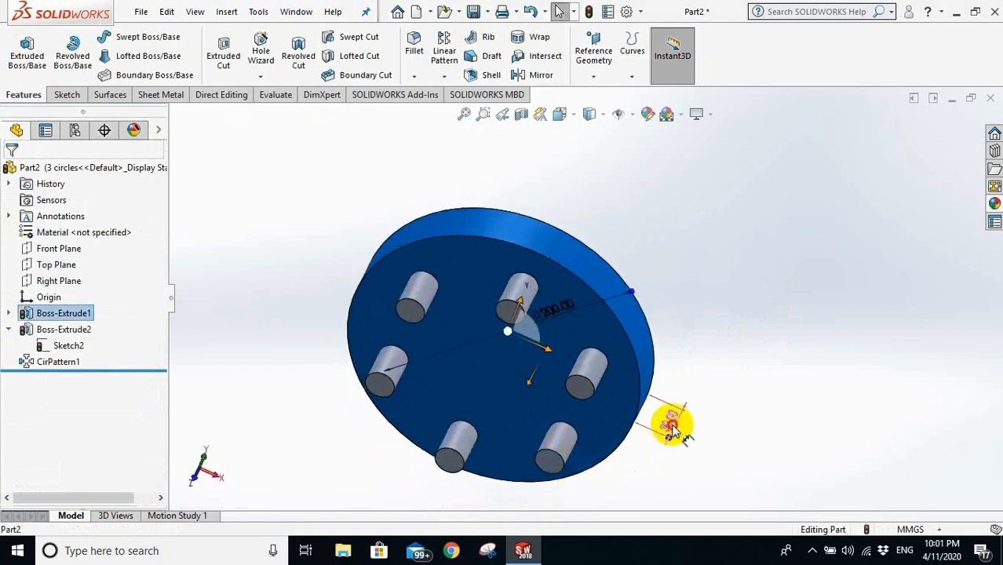
double_click(673, 427)
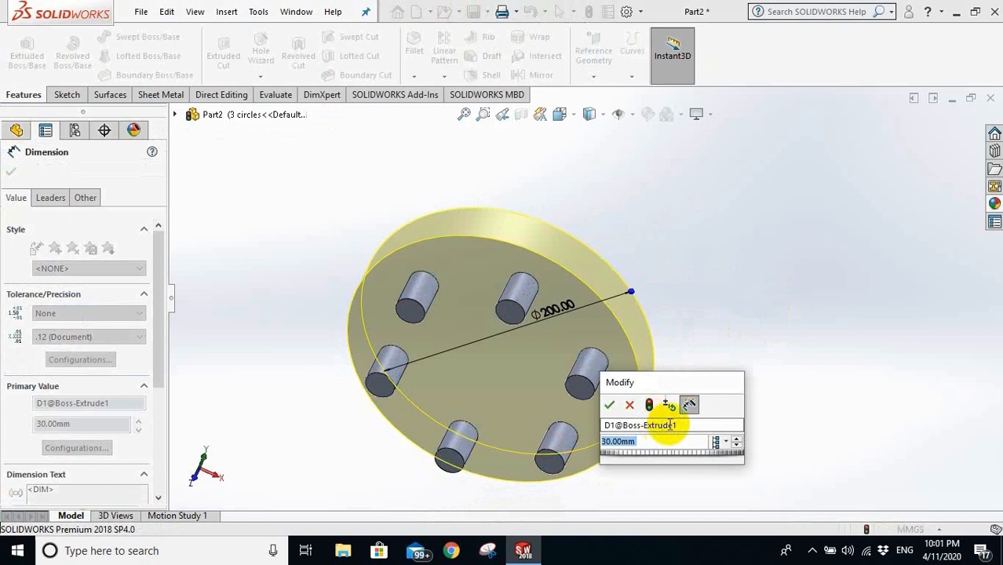
click(672, 425)
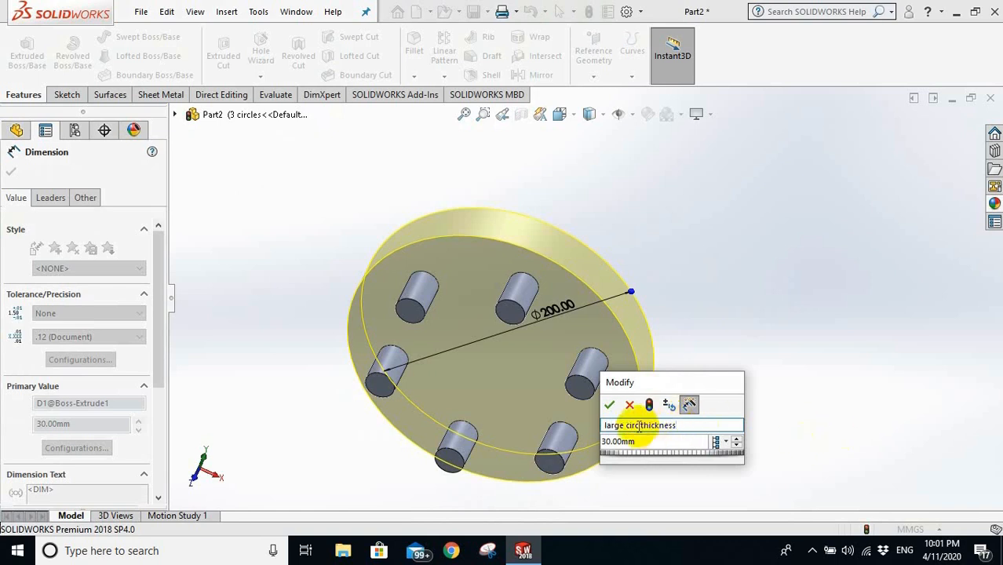
click(640, 425)
text(.)
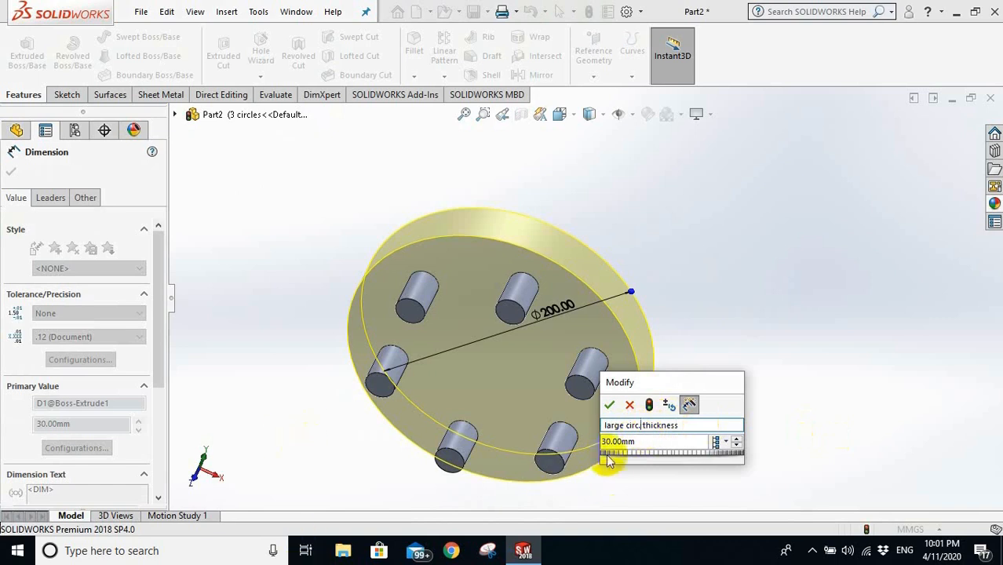
click(609, 406)
click(843, 269)
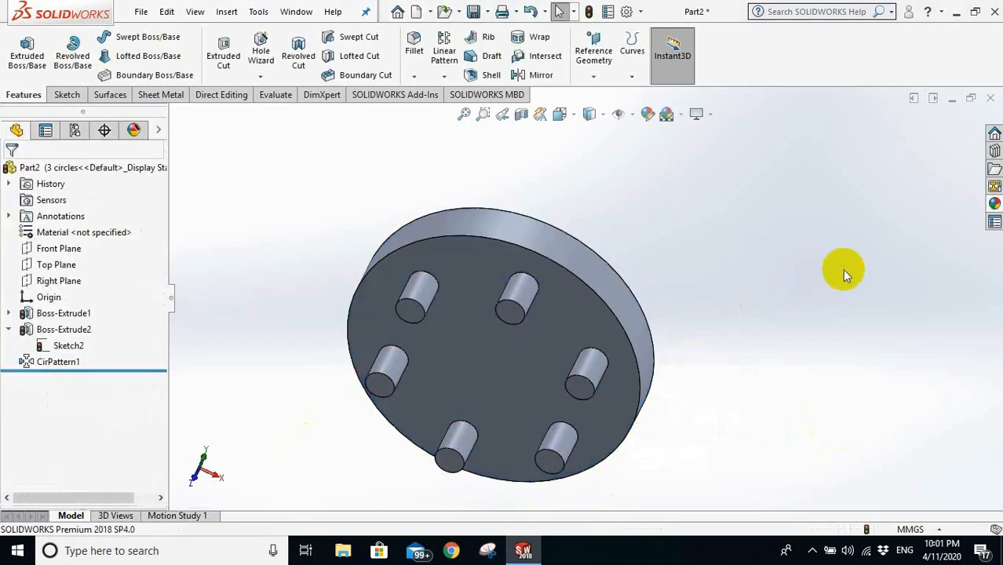
- Rename the circular pattern's number-of-instances dimension to "instances count"
scroll(755, 353, up, 2)
scroll(643, 352, down, 2)
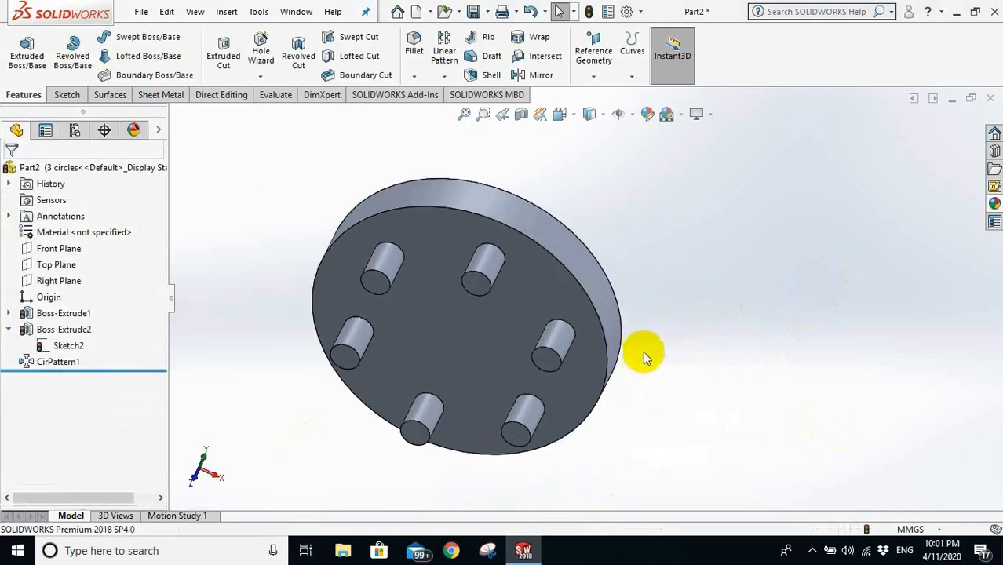
right_drag(644, 354, 643, 294)
middle_drag(614, 296, 619, 278)
middle_drag(670, 353, 664, 241)
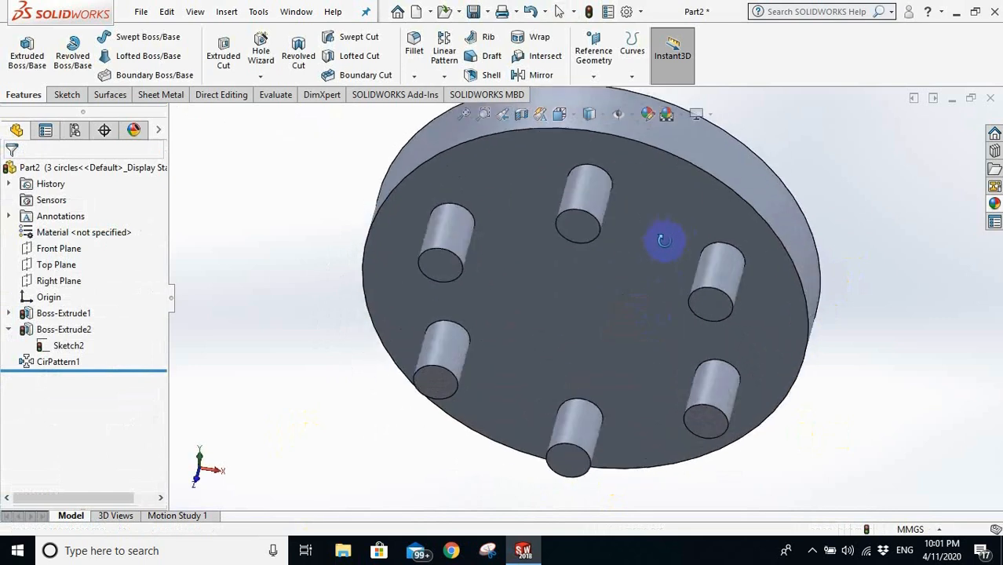
click(584, 204)
click(718, 276)
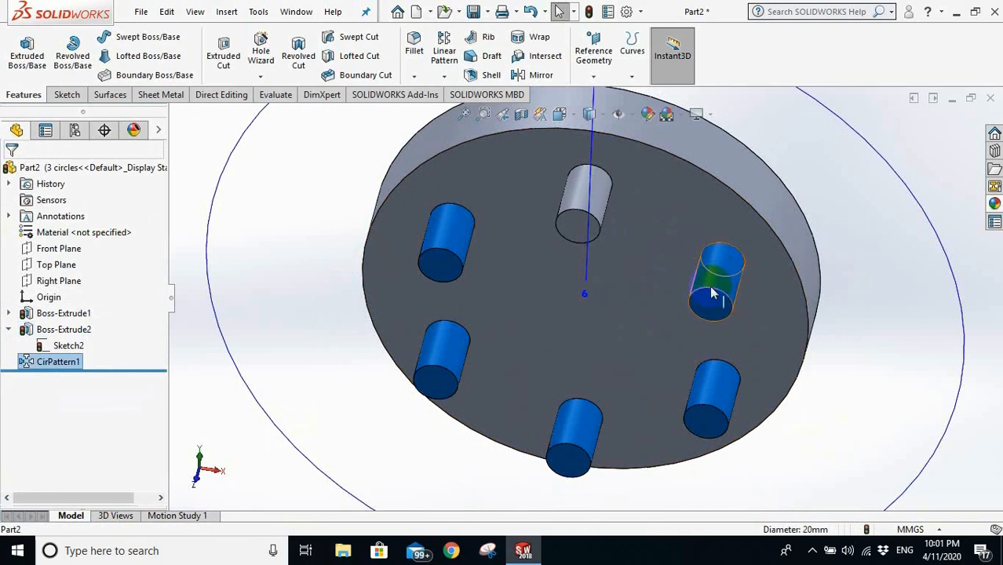
middle_drag(722, 294, 721, 278)
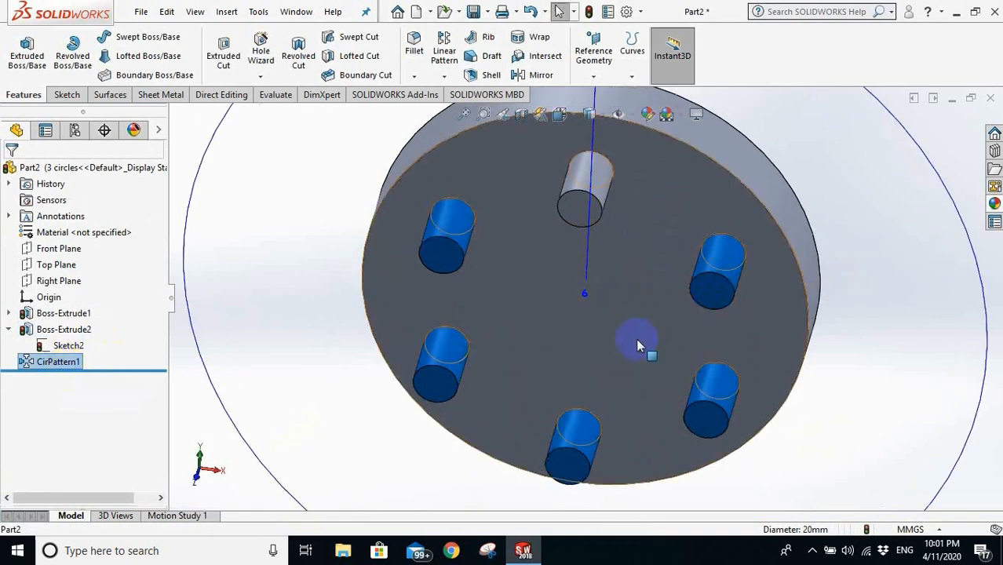
scroll(617, 346, up, 4)
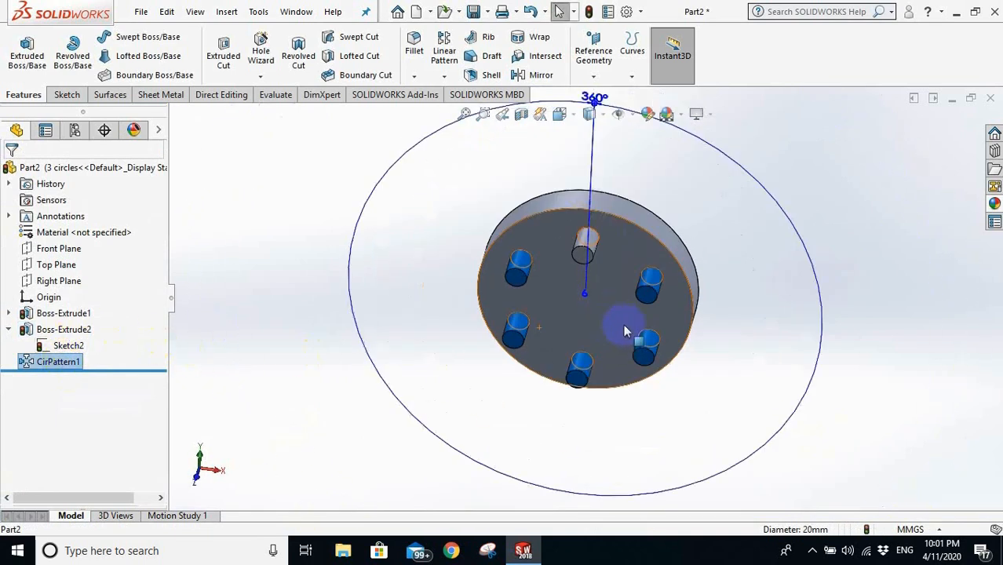
scroll(611, 273, down, 3)
click(564, 315)
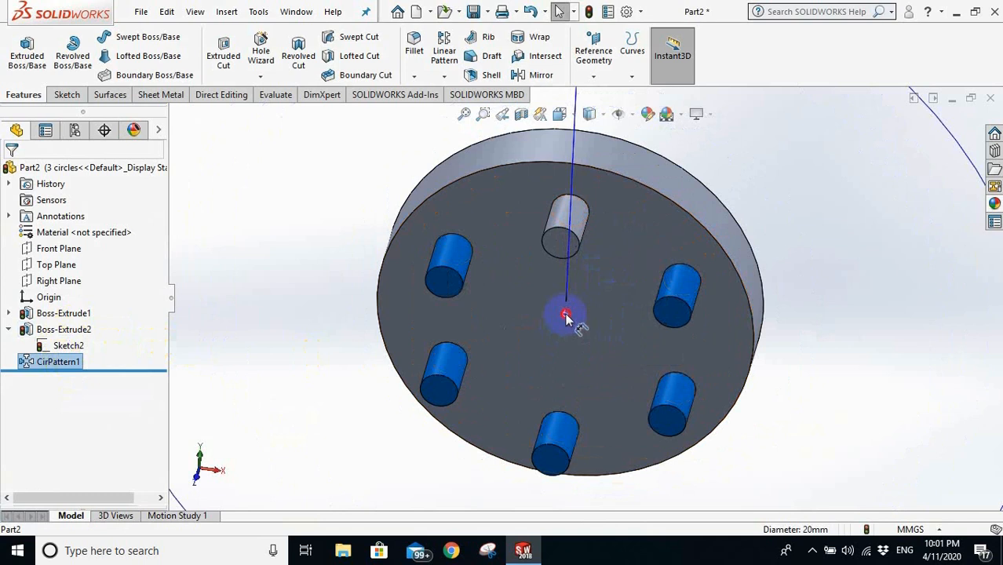
click(567, 318)
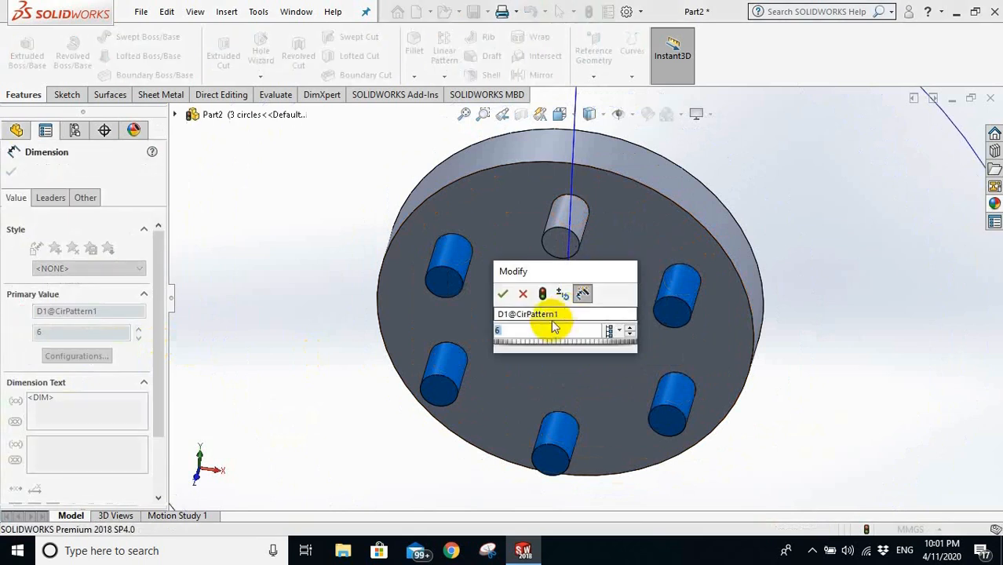
click(572, 312)
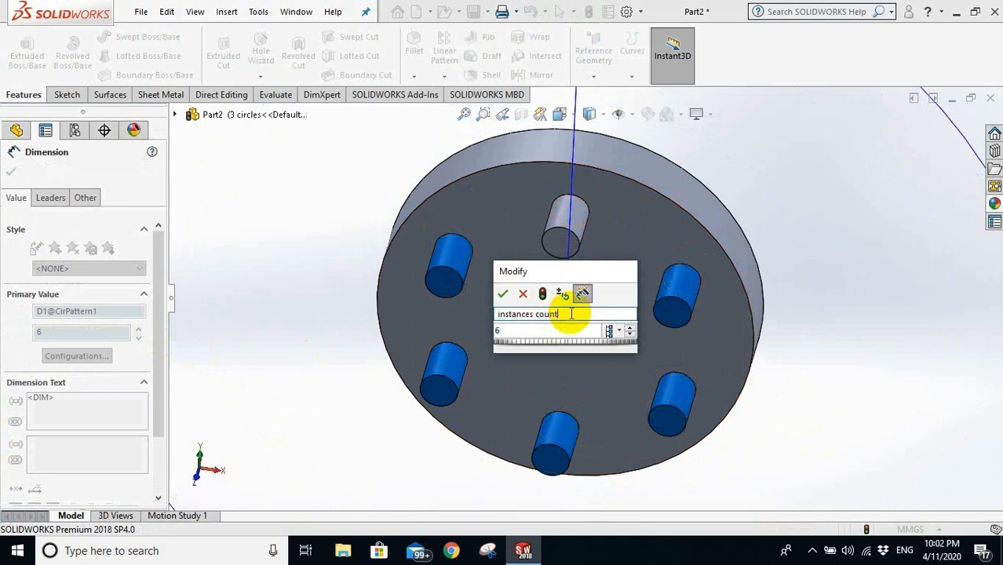
click(503, 297)
click(303, 225)
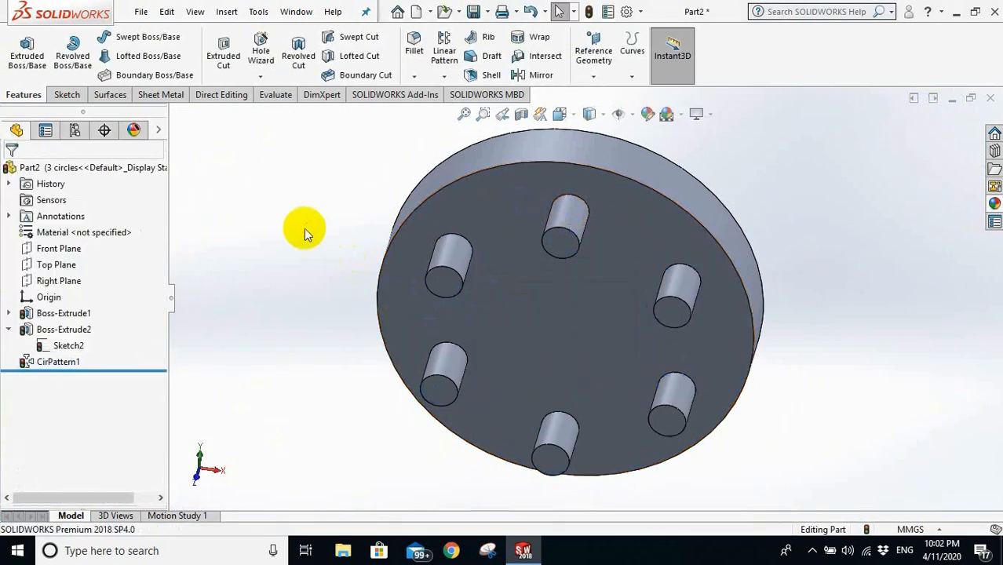
- Open the configuration table for the disc's extrusion and add its "large circ. thickness" dimension
scroll(380, 280, up, 2)
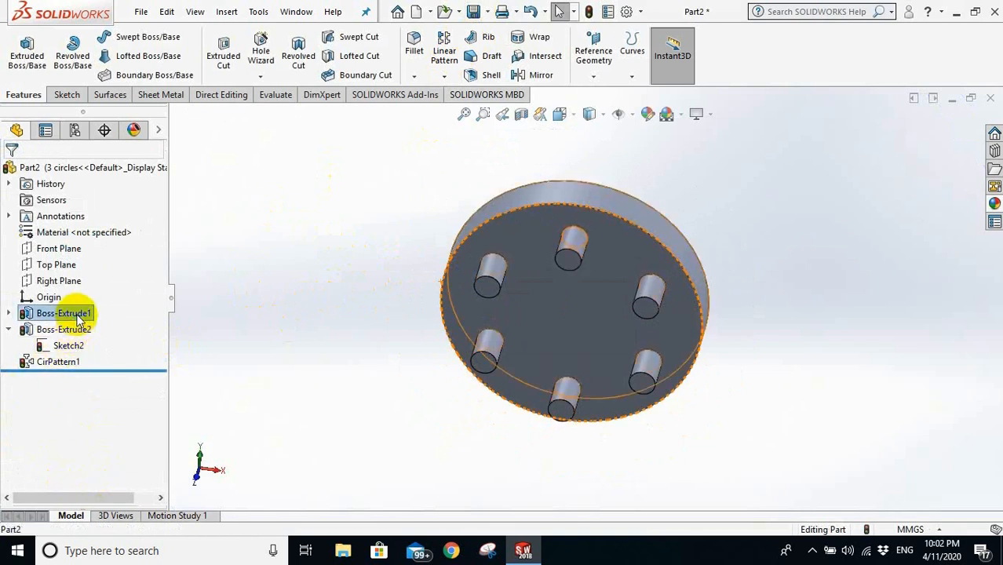
right_click(78, 318)
click(56, 315)
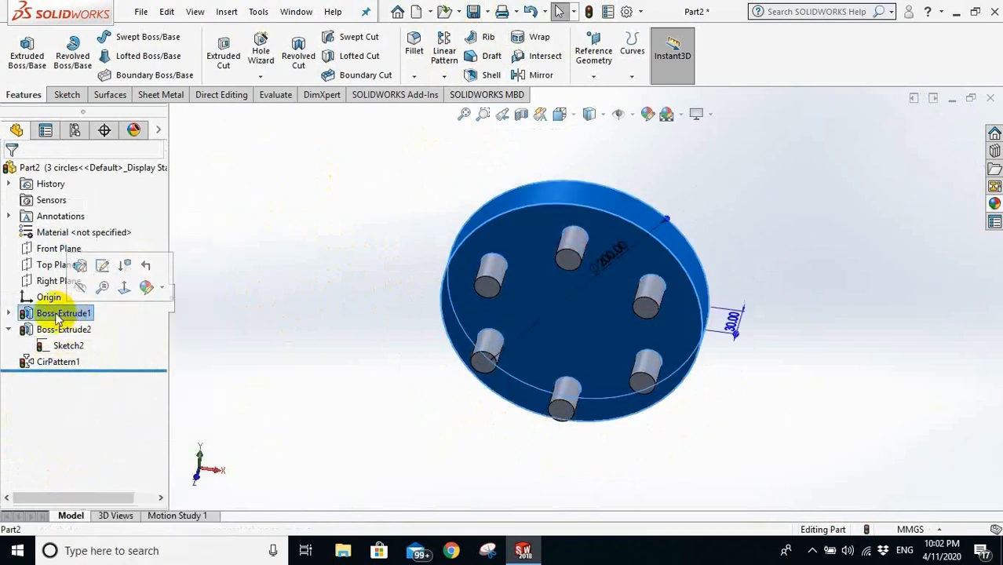
right_click(41, 313)
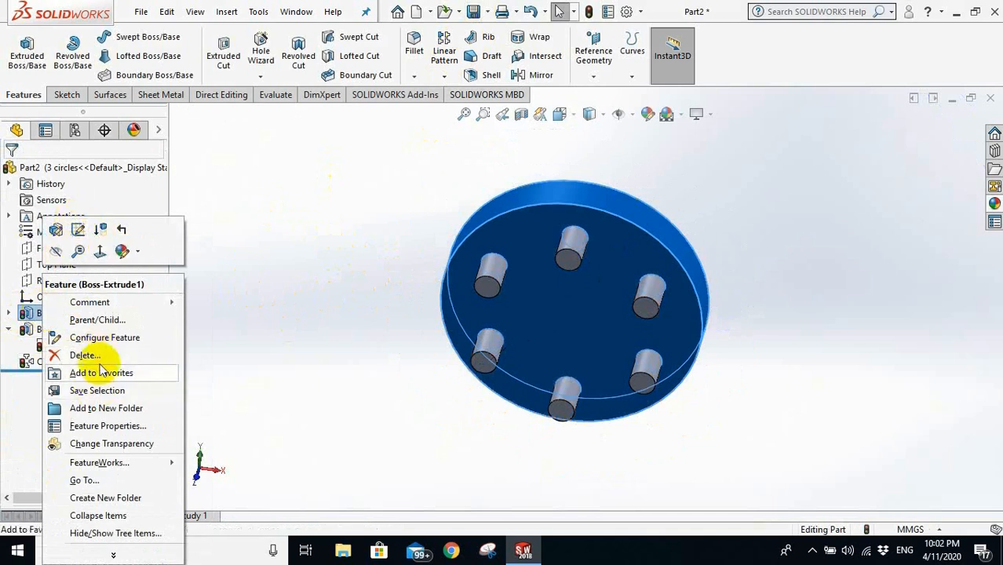
click(82, 337)
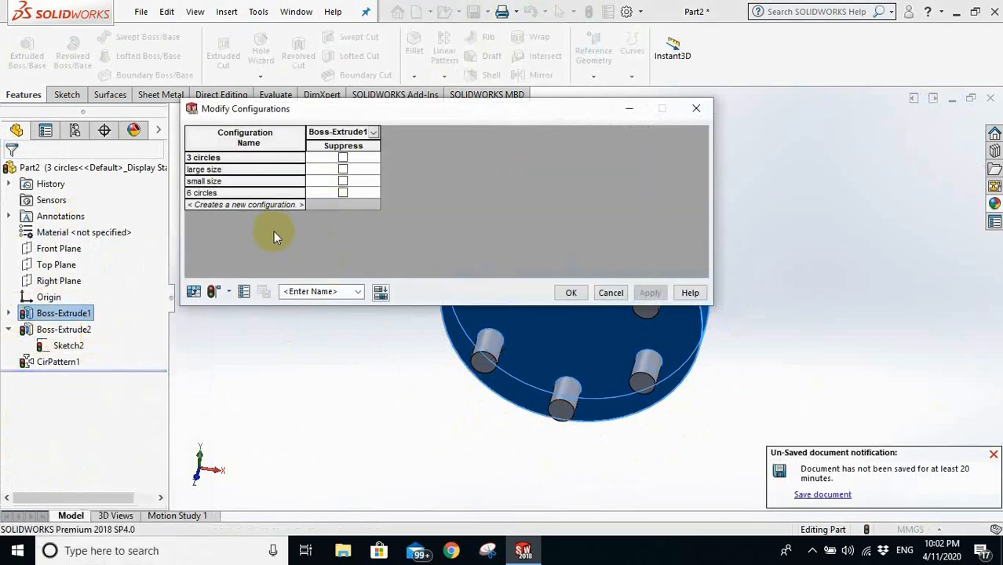
click(373, 133)
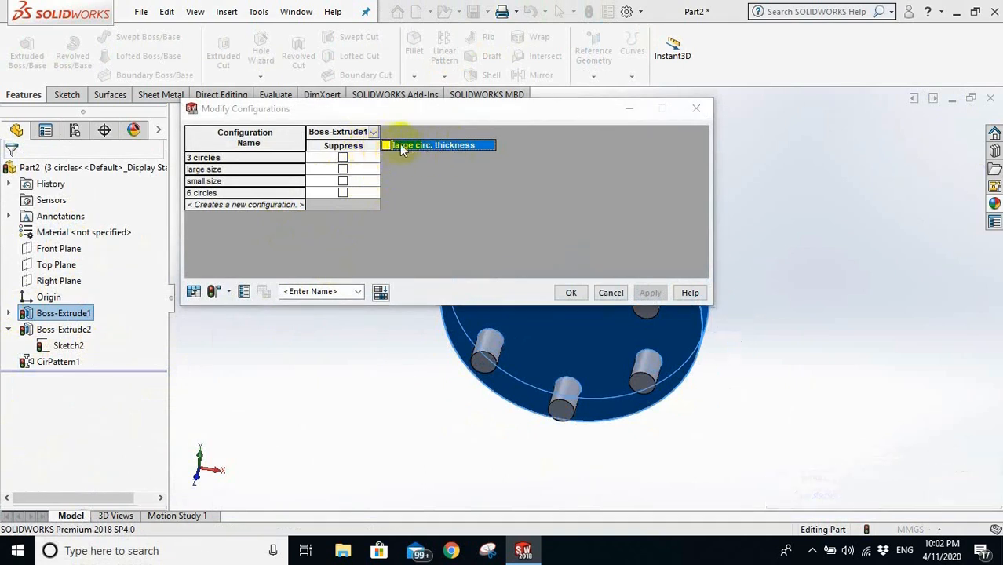
click(386, 147)
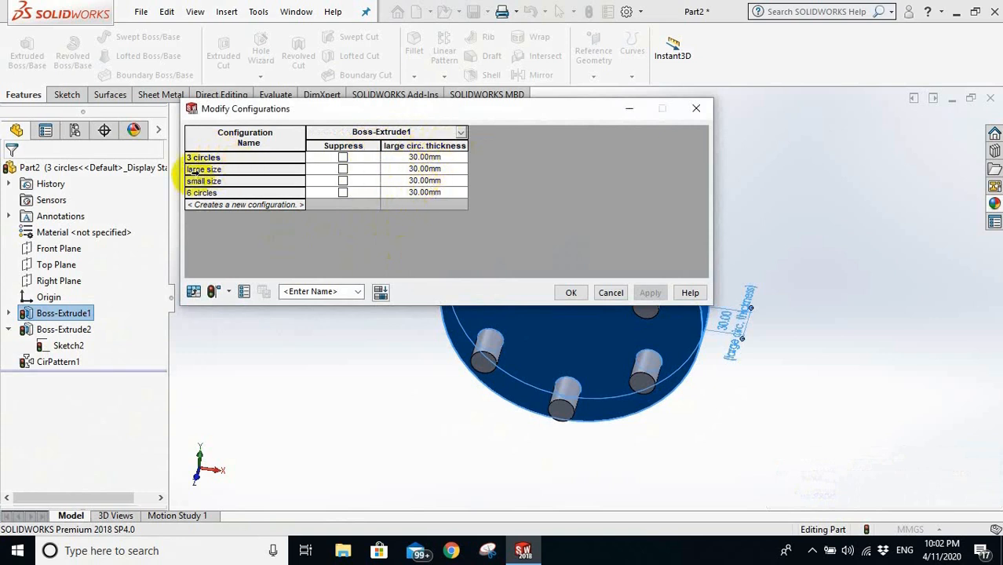
- Set the large circ. thickness to 50 mm for the large size configuration and 20 mm for small size
click(423, 168)
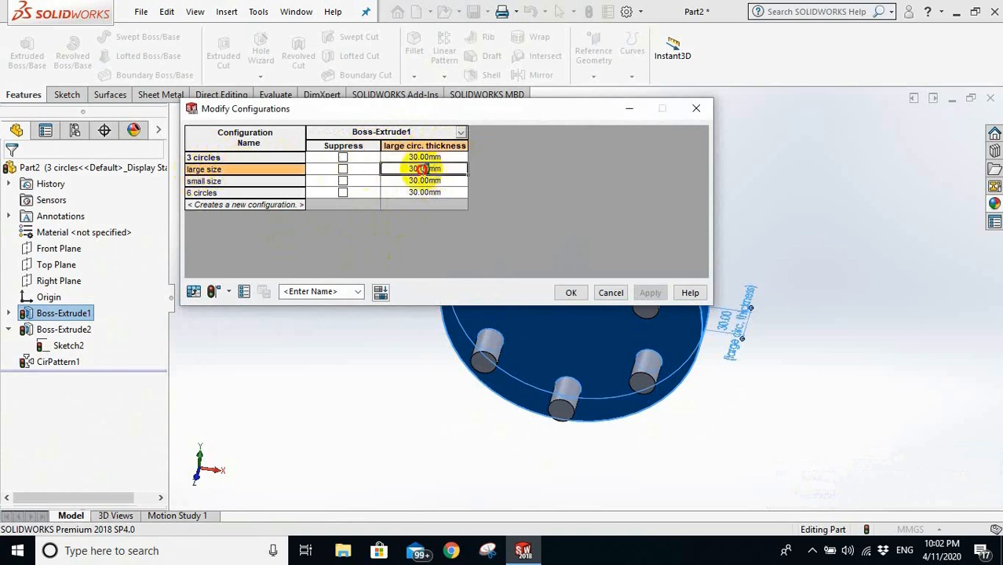
click(422, 169)
text(50)
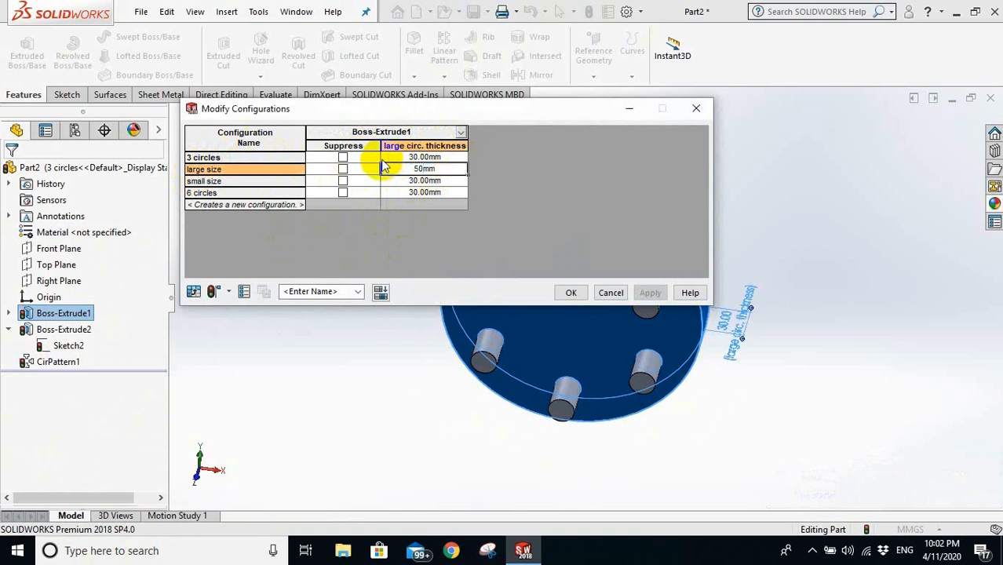
click(237, 185)
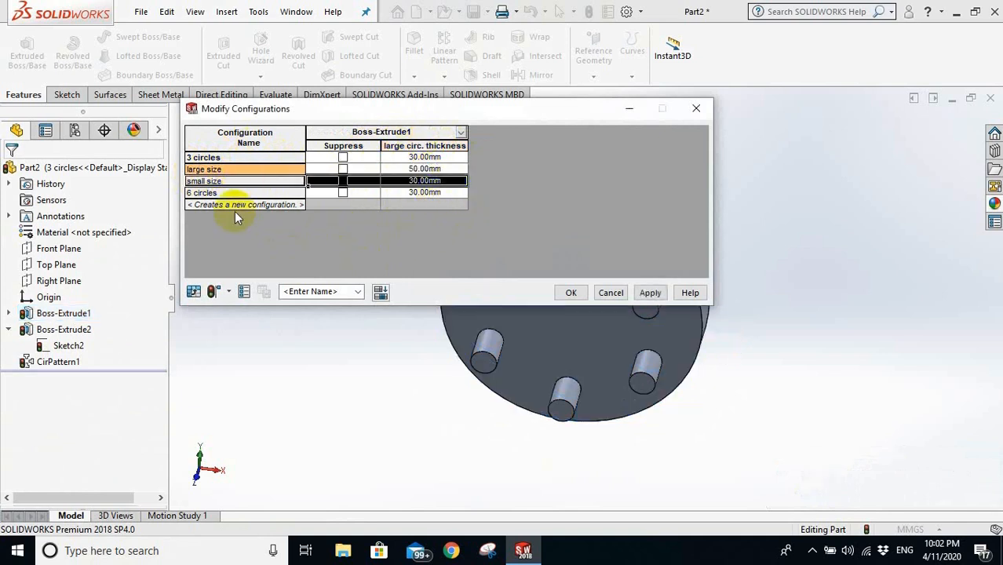
click(415, 181)
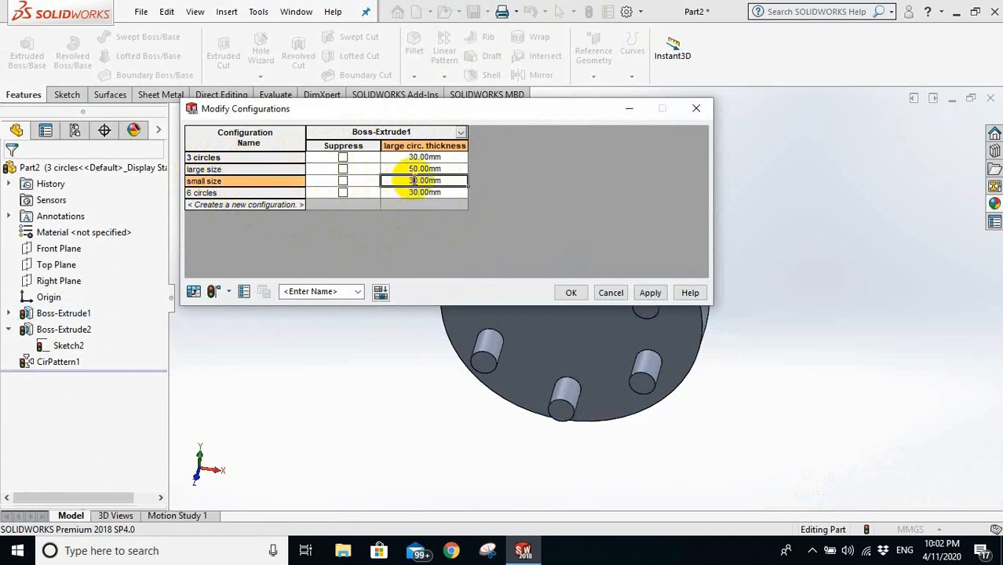
key(BackSpace)
key(BackSpace)
text(2)
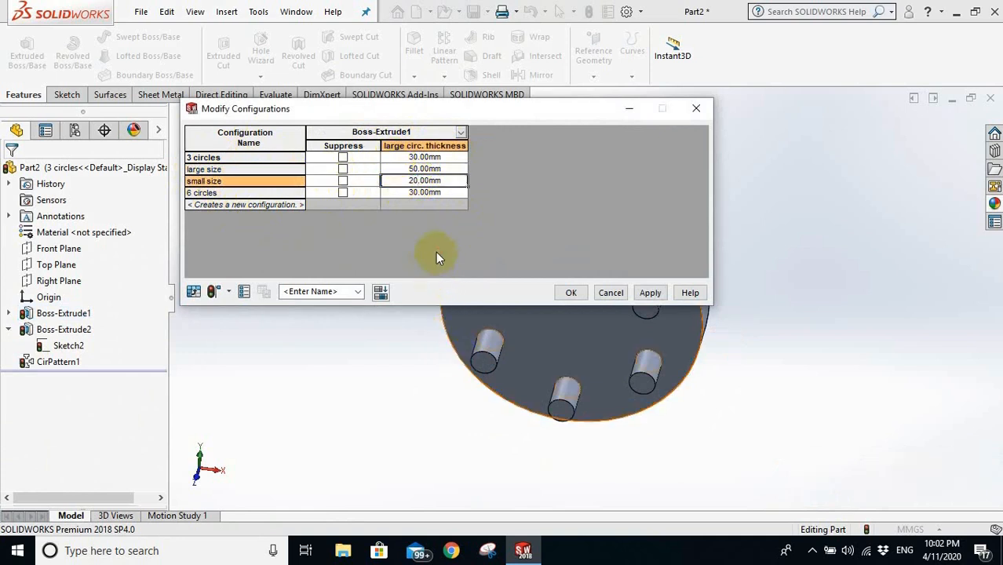
click(420, 157)
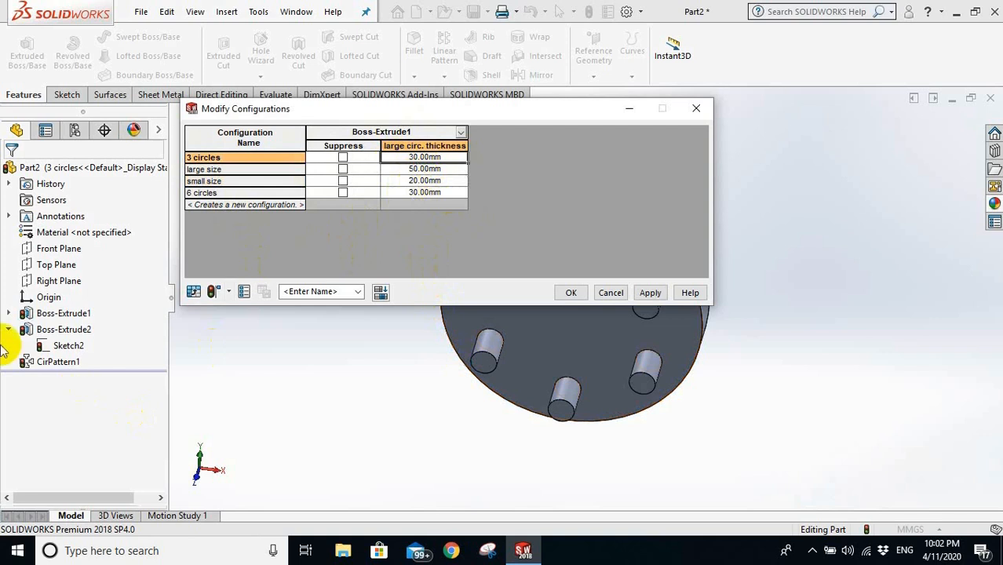
- Add the "large cir. dia." dimension of the disc's Sketch1 to the configuration table
click(9, 314)
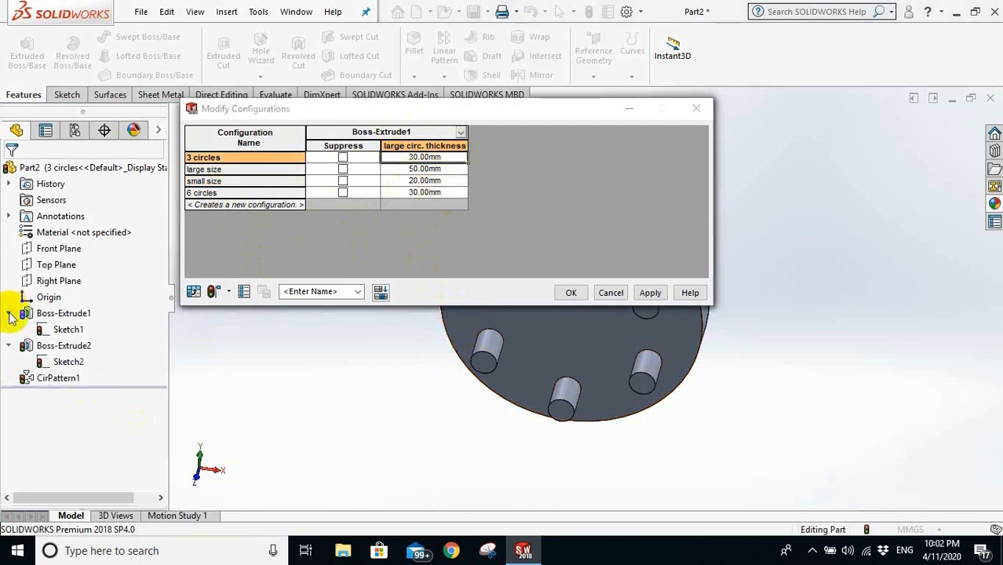
click(69, 330)
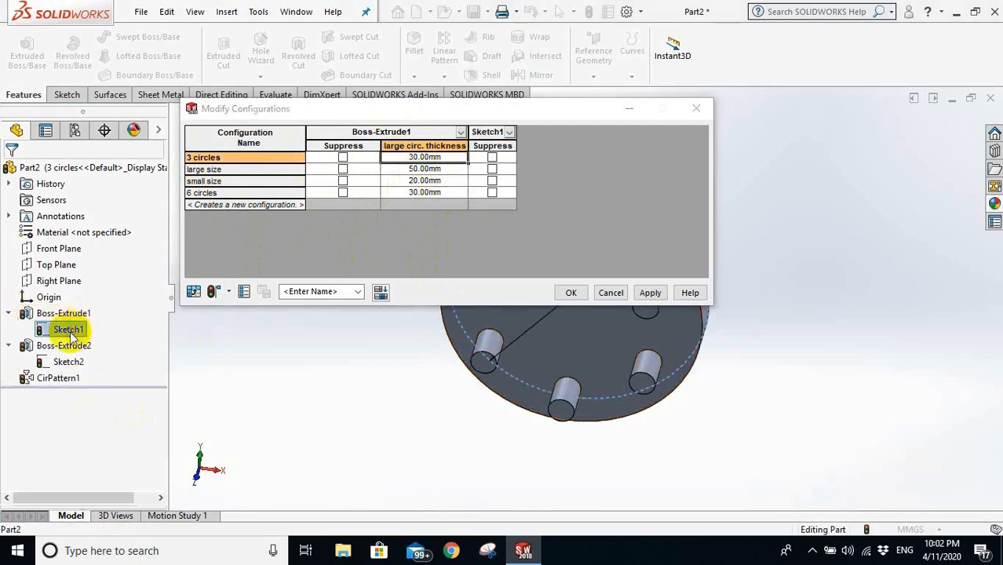
click(510, 133)
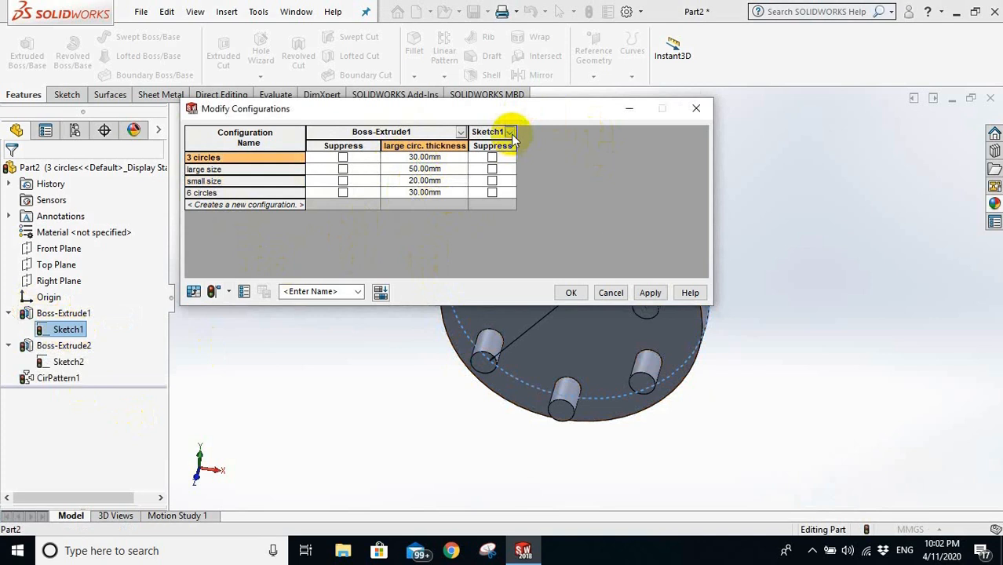
click(523, 145)
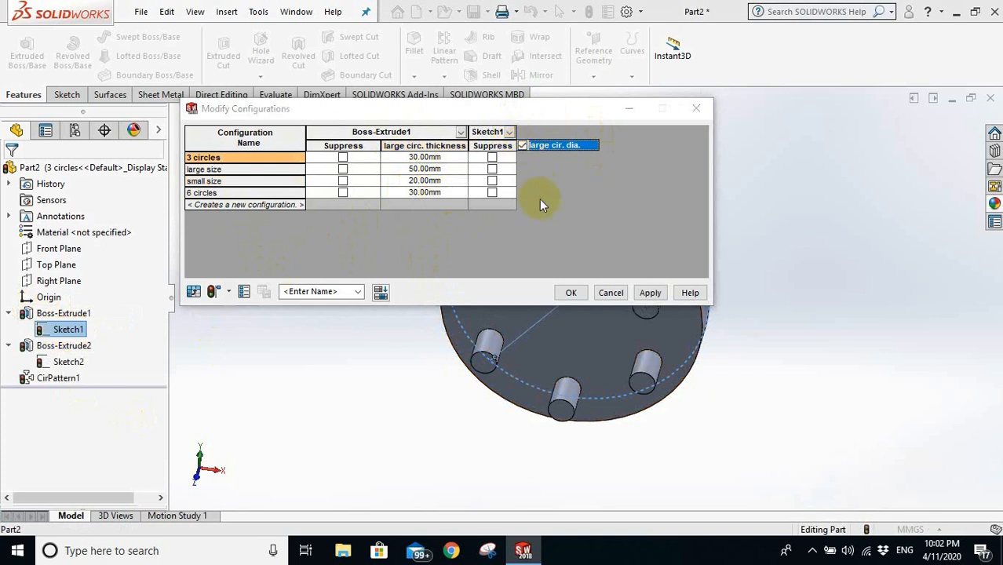
click(535, 233)
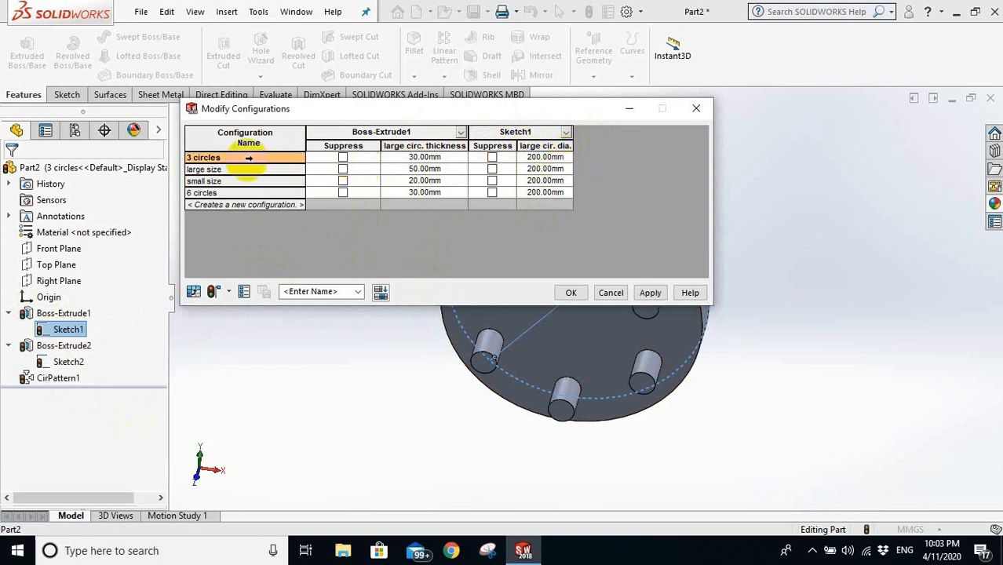
- Set the large cir. dia. to 400 mm for the large size configuration and 100 mm for small size
click(206, 169)
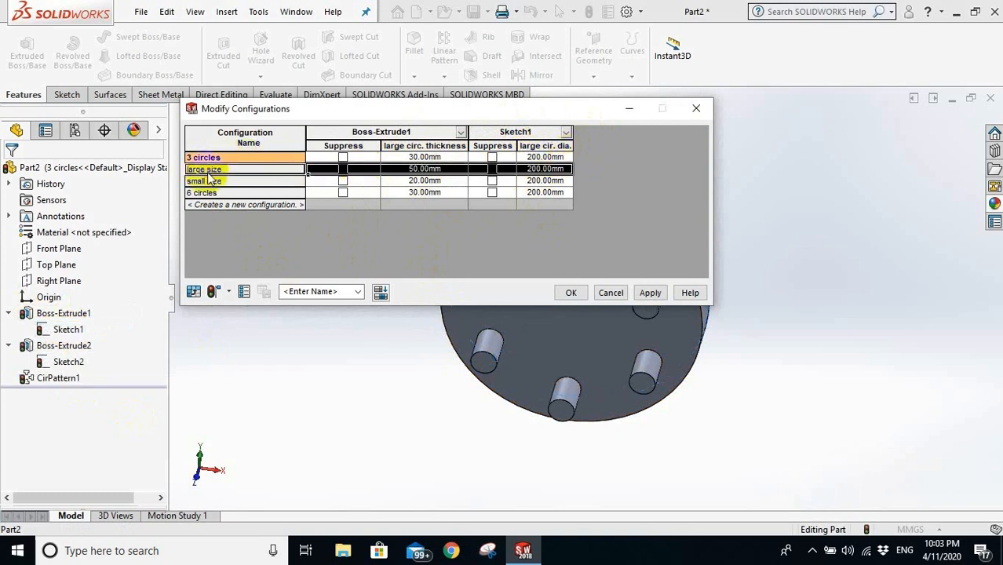
click(553, 170)
click(554, 170)
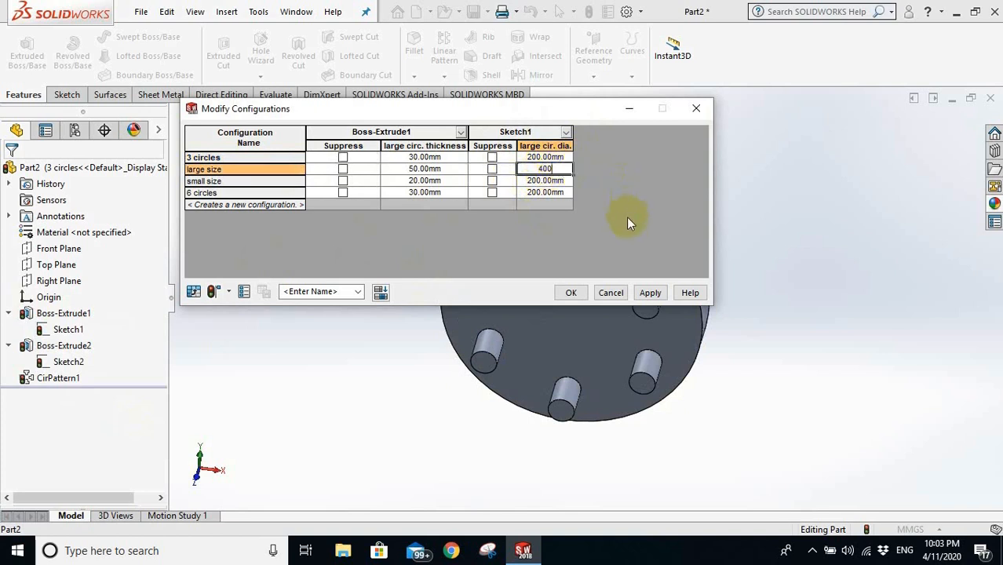
click(522, 181)
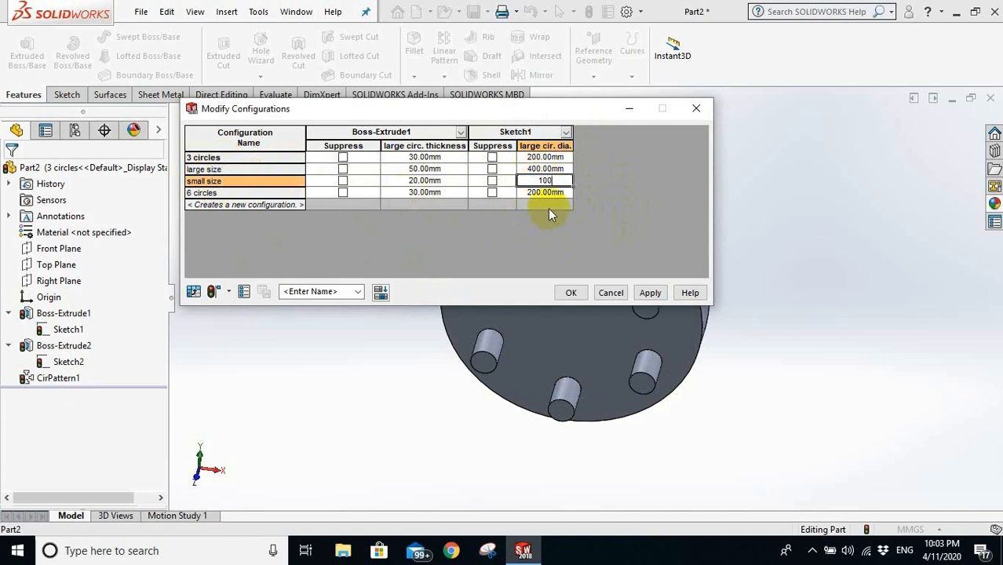
- Add the D1 depth dimension of the pin extrusion, Boss-Extrude2, to the configuration table
click(548, 208)
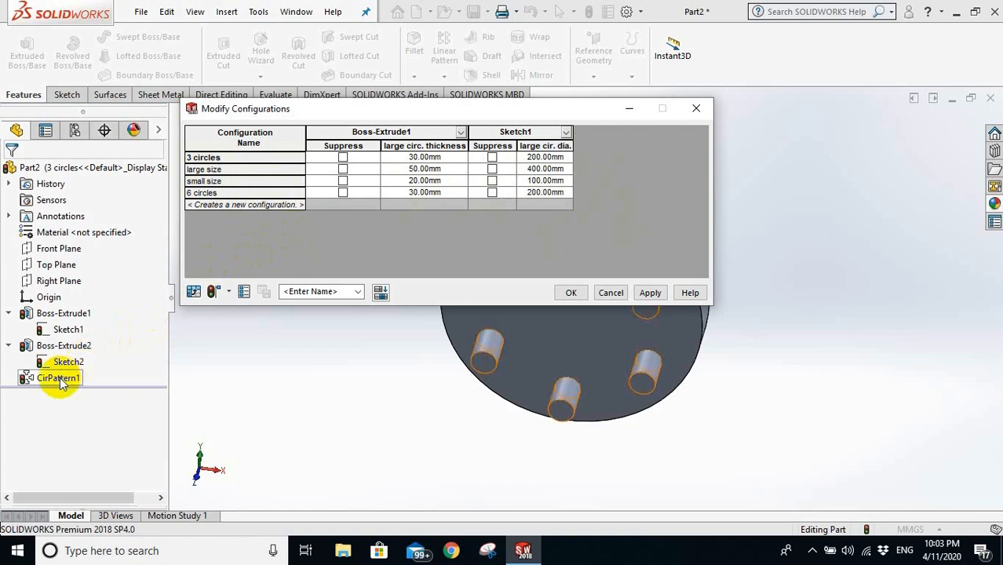
double_click(66, 347)
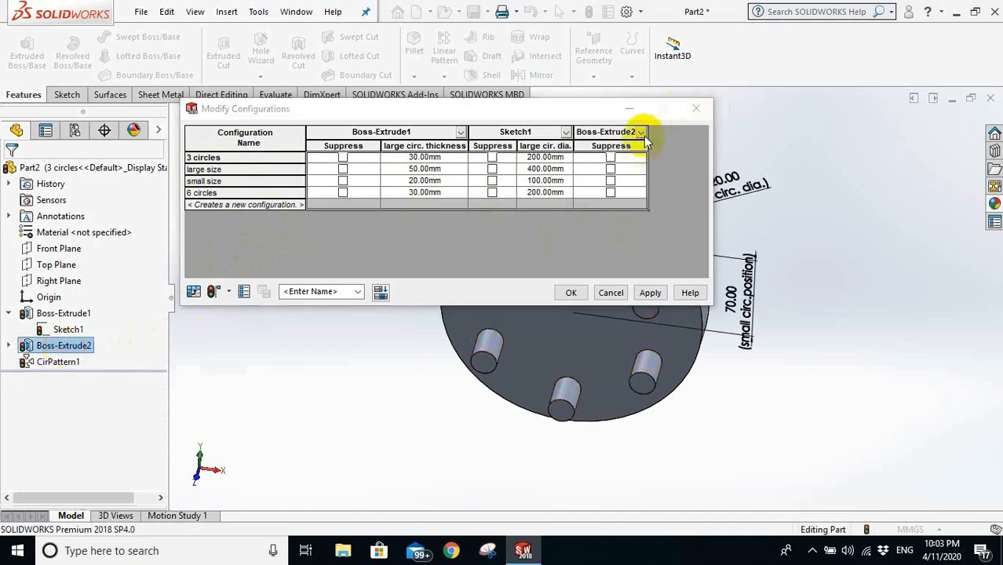
click(642, 133)
click(652, 145)
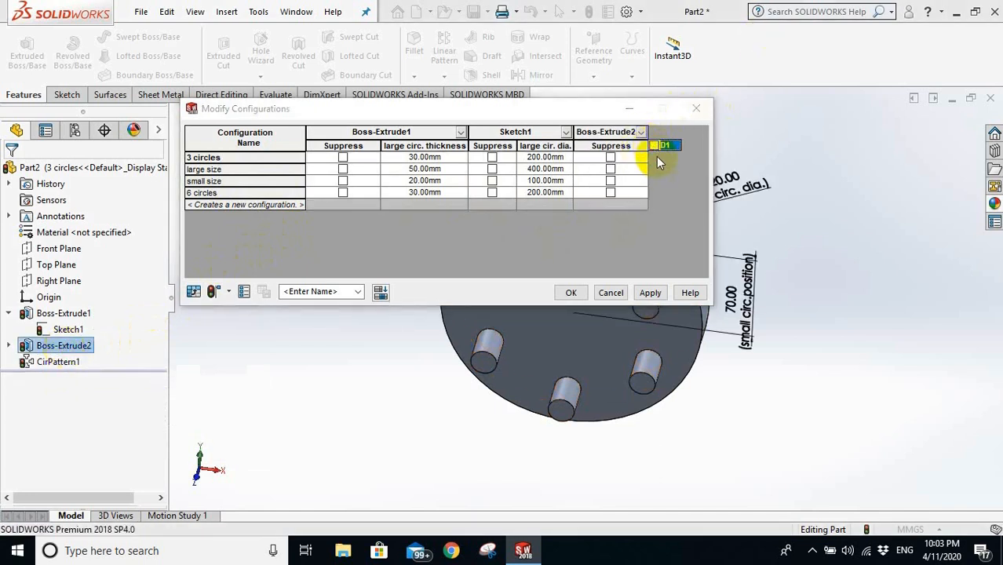
click(650, 250)
click(553, 271)
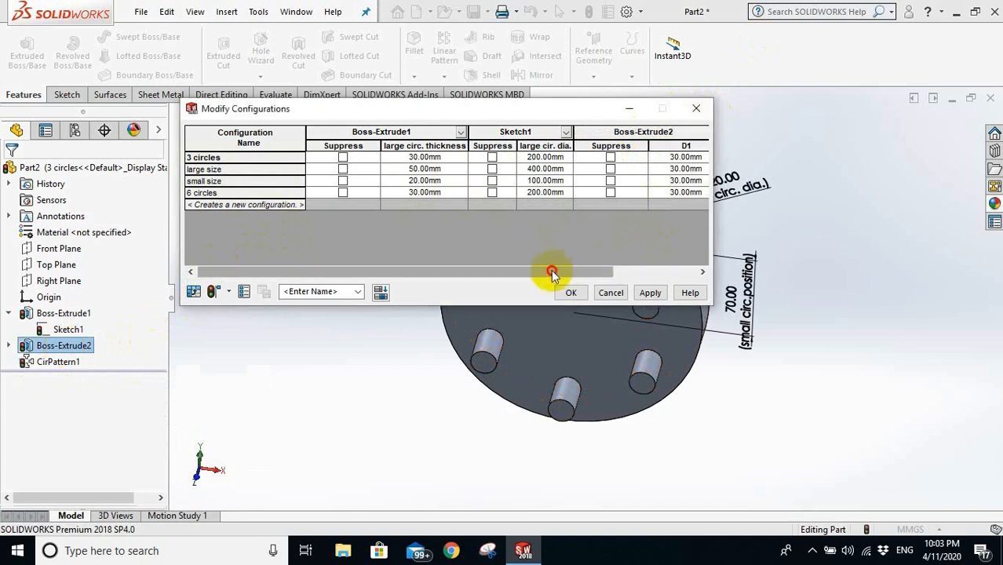
drag(552, 272, 649, 291)
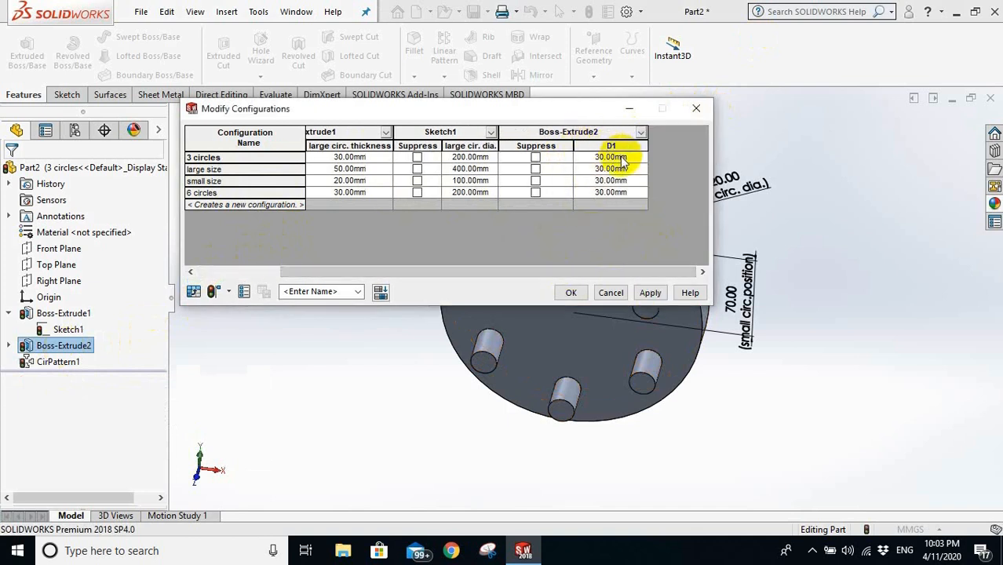
- Check the pin's depth dimension on the model and rename its D1 table column to "small circ. extru"
click(615, 111)
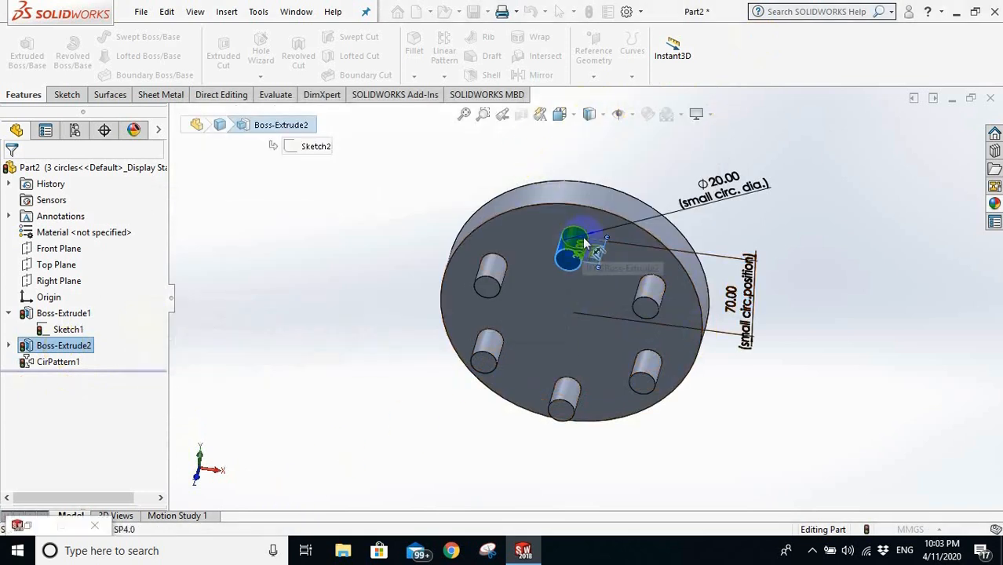
middle_drag(578, 235, 597, 416)
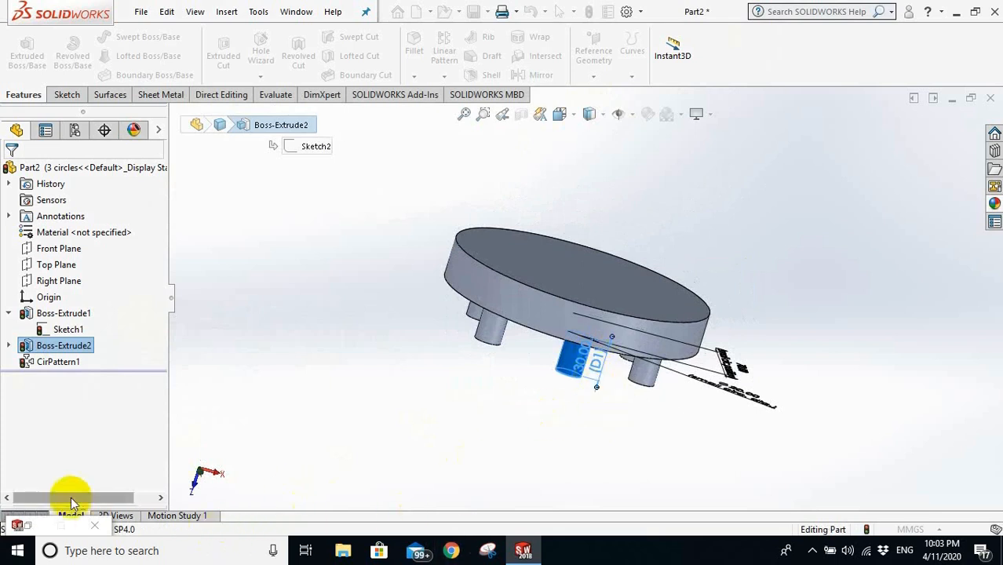
double_click(35, 525)
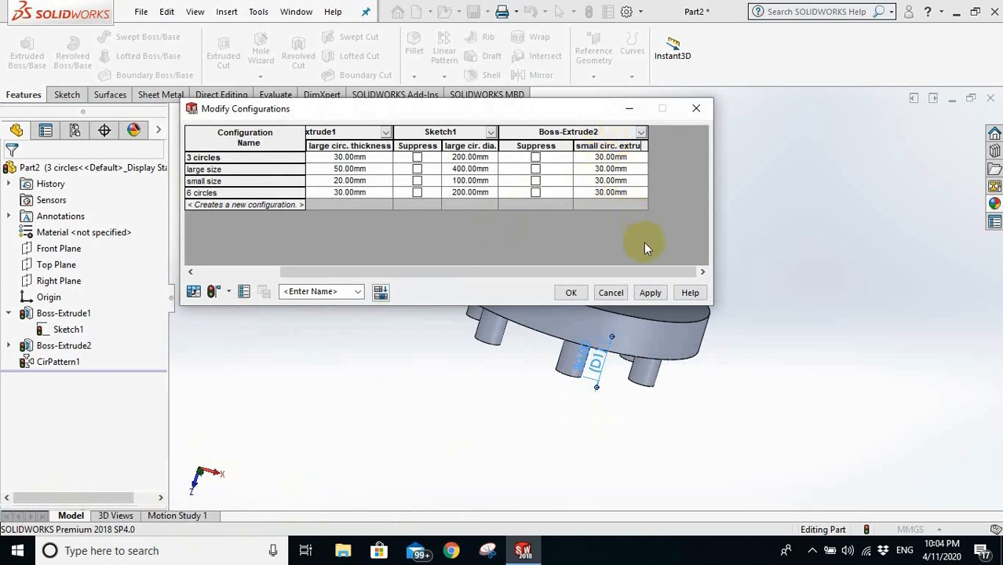
click(611, 146)
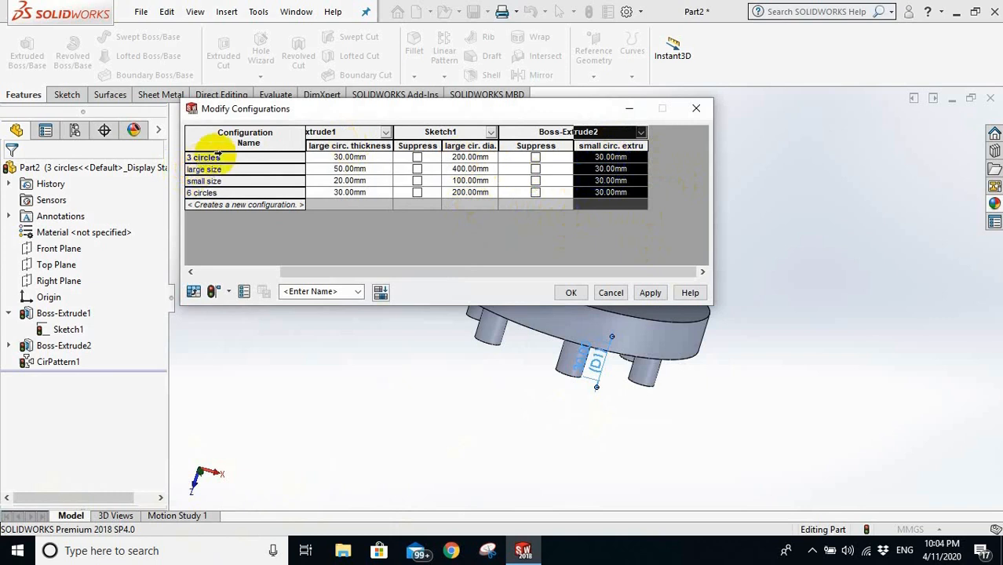
- Set the small circ. extru to 50 mm for the 3 circles configuration and 20 mm for 6 circles
click(612, 157)
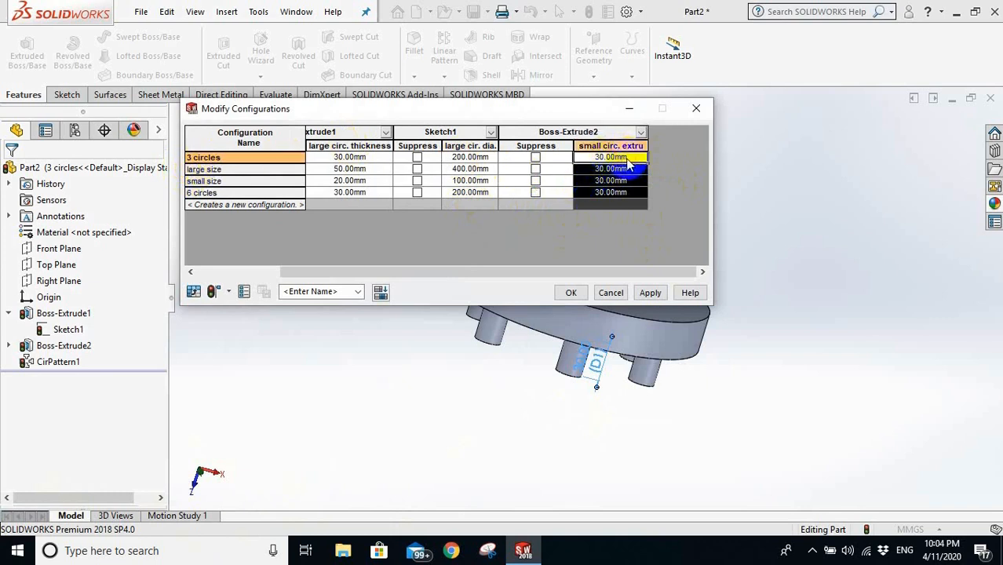
double_click(610, 157)
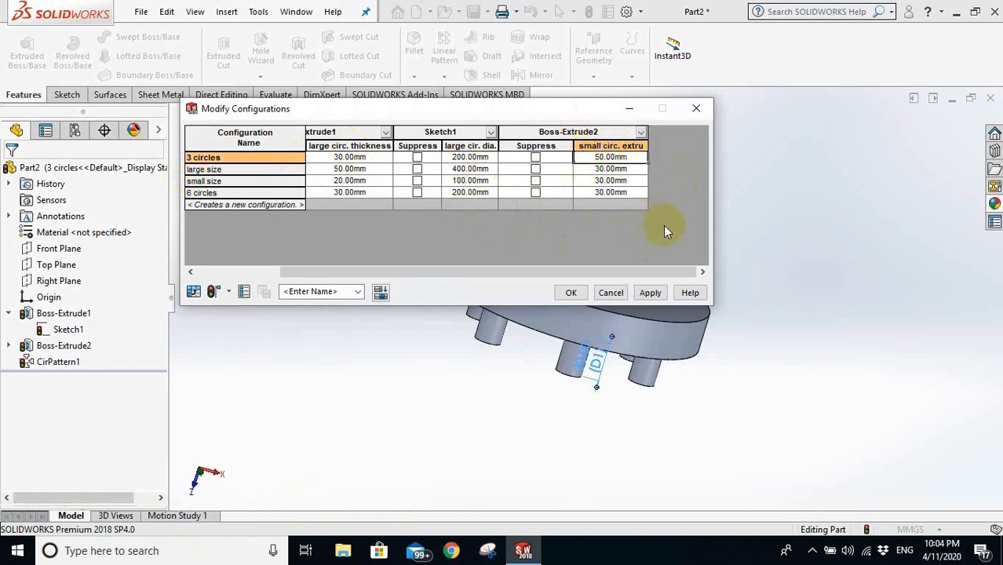
click(604, 194)
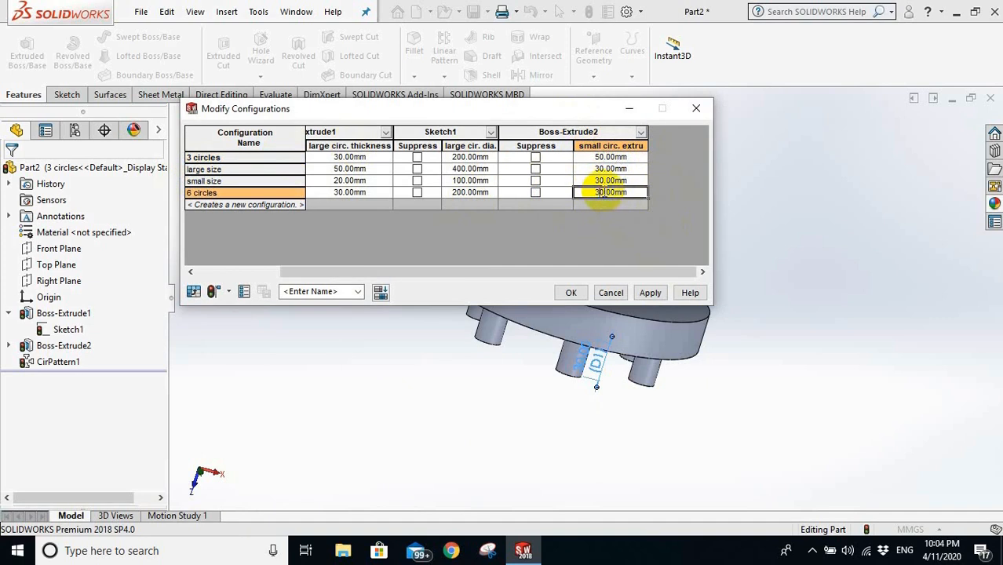
double_click(603, 192)
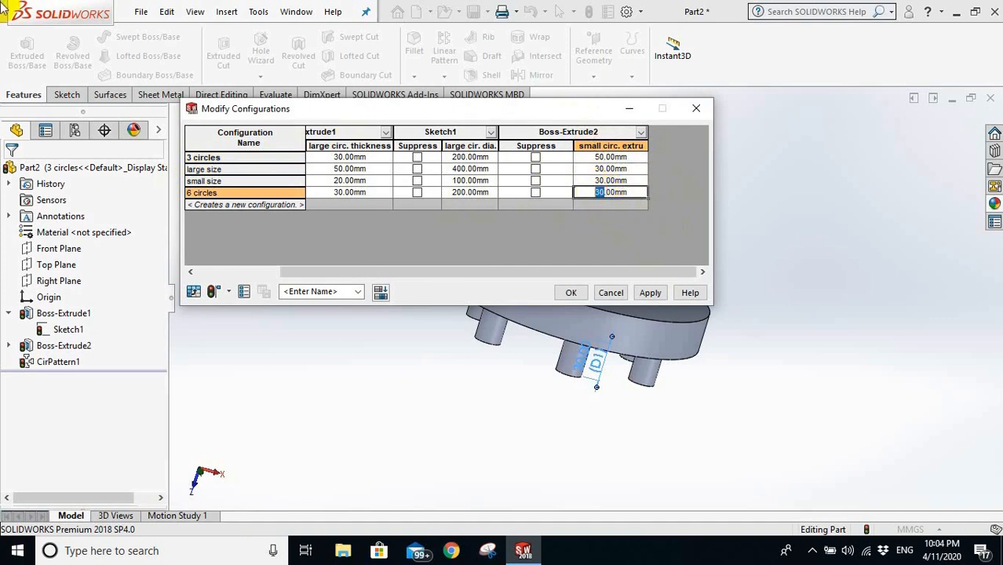
text(20)
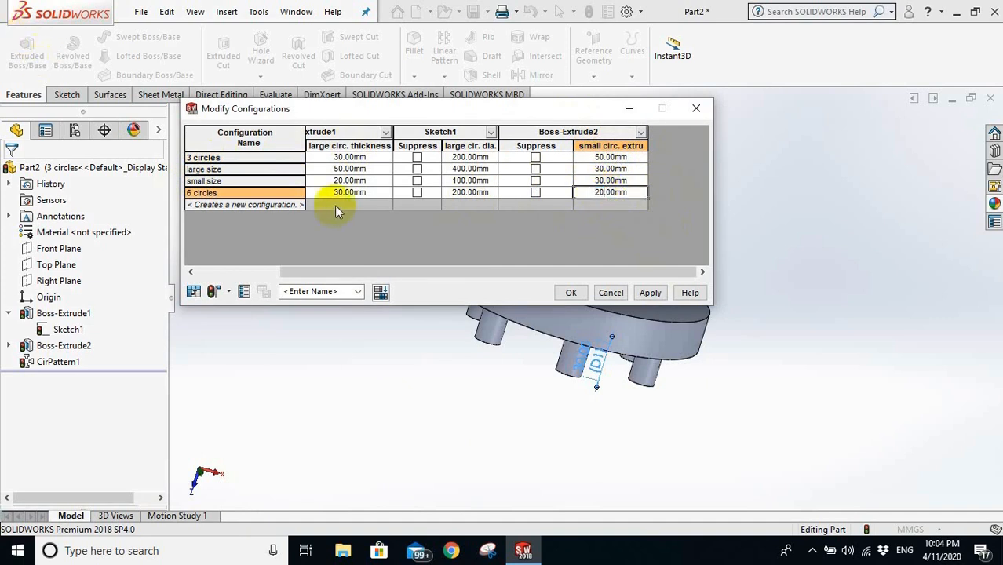
click(483, 205)
- Add the circular pattern's D3 angle and "instances count" parameters to the configuration table
click(61, 362)
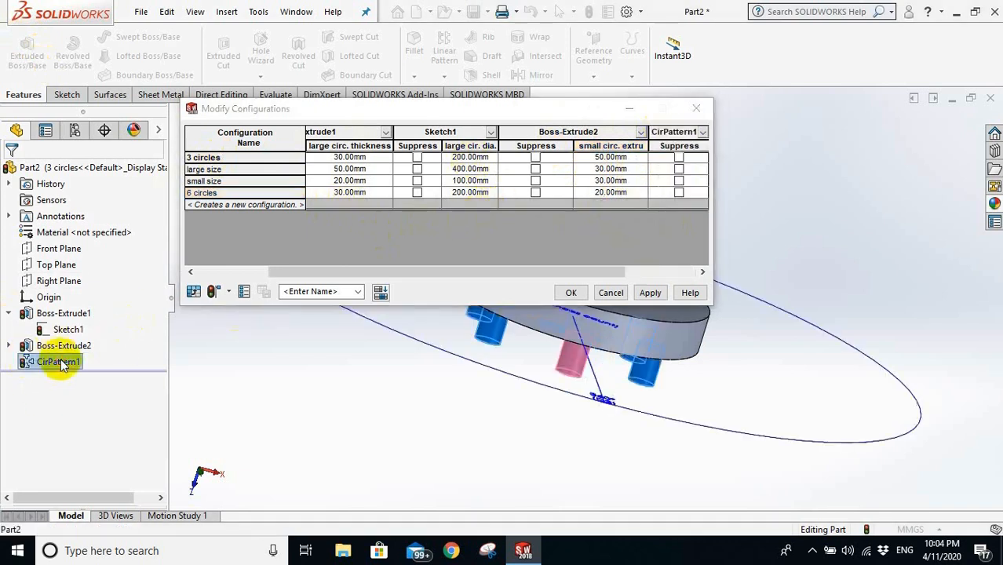
drag(549, 272, 654, 253)
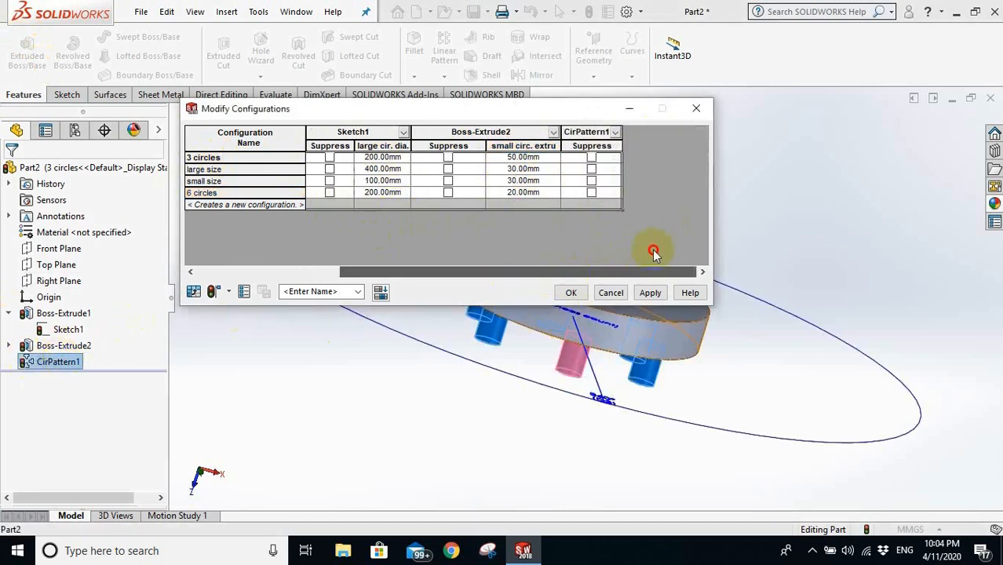
click(616, 131)
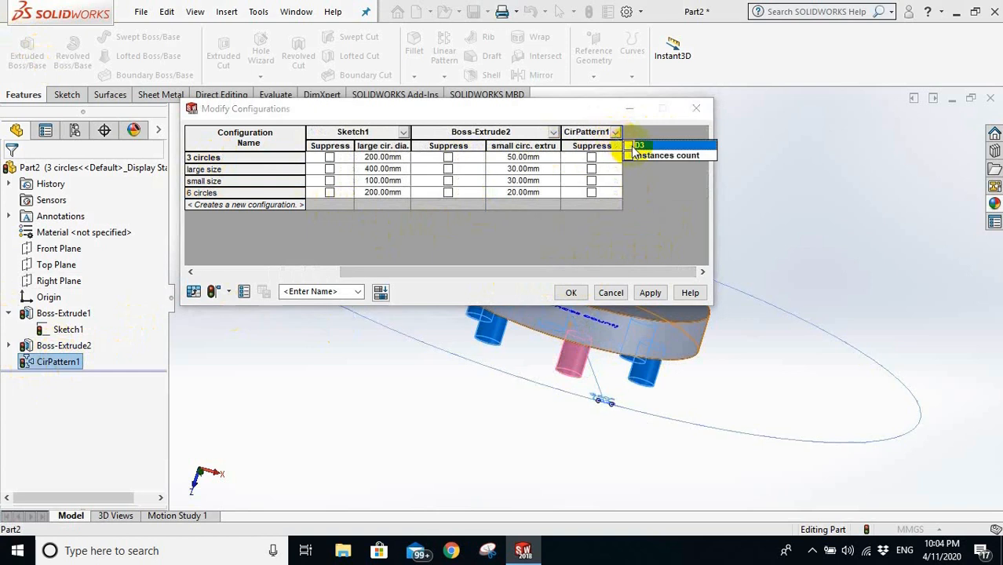
click(628, 146)
click(629, 155)
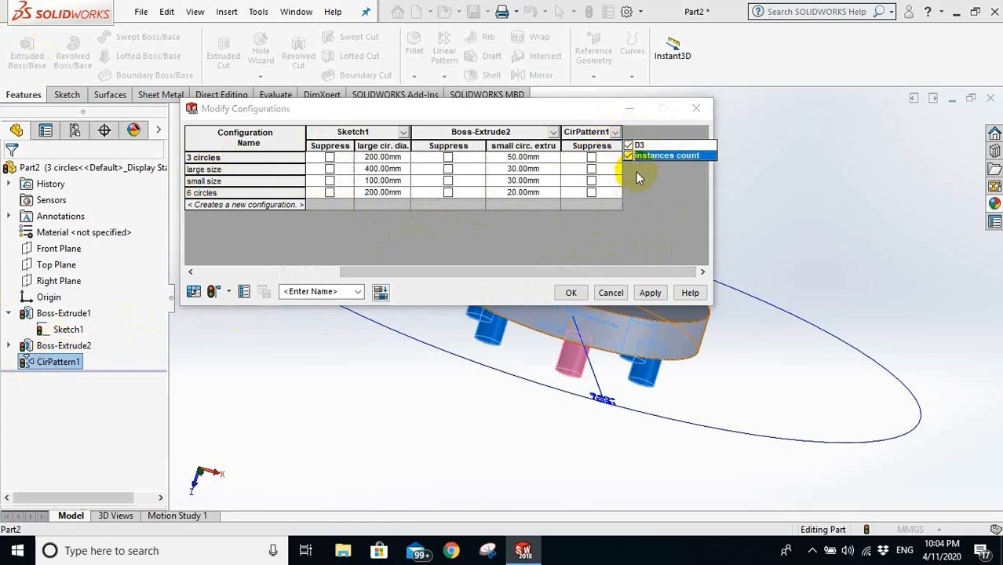
click(648, 230)
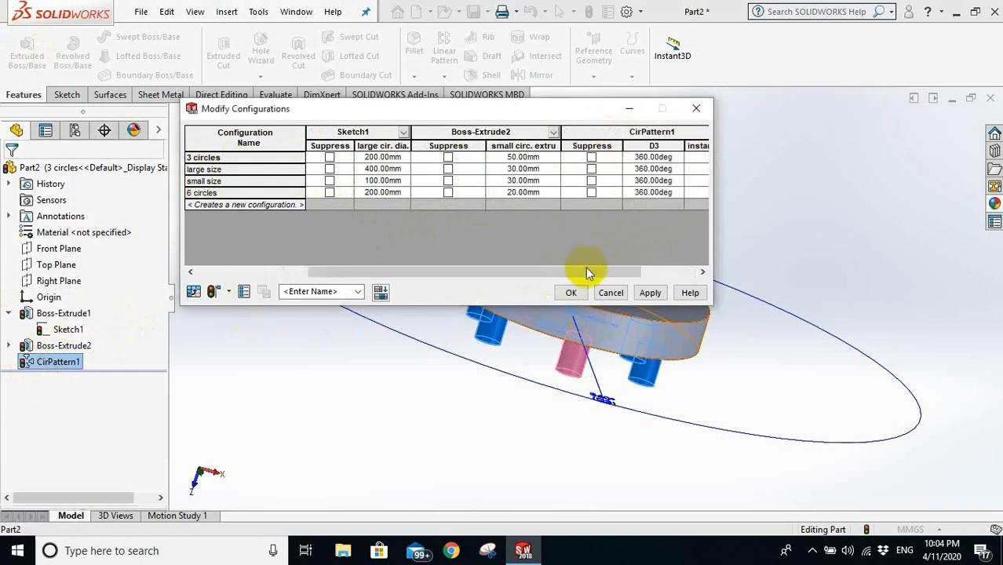
drag(589, 273, 644, 273)
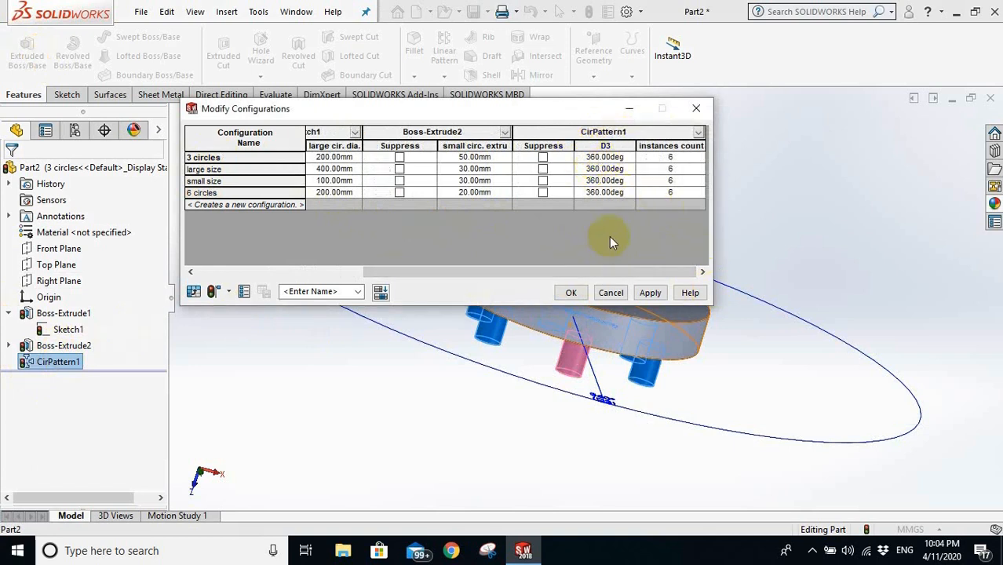
- Set the instances count to 3 for 3 circles and 5 for both large size and small size, and apply the table changes
middle_drag(654, 401, 699, 238)
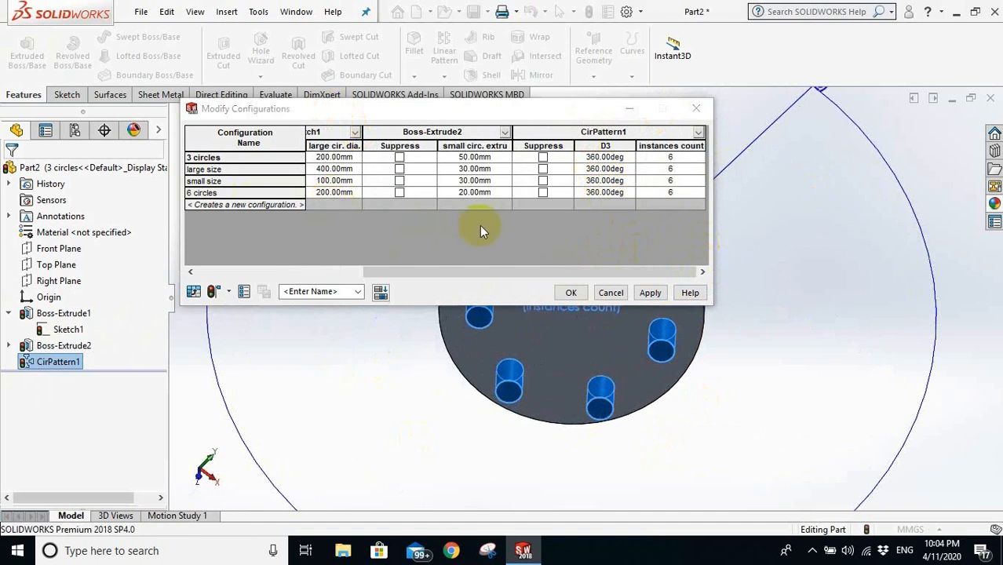
click(520, 271)
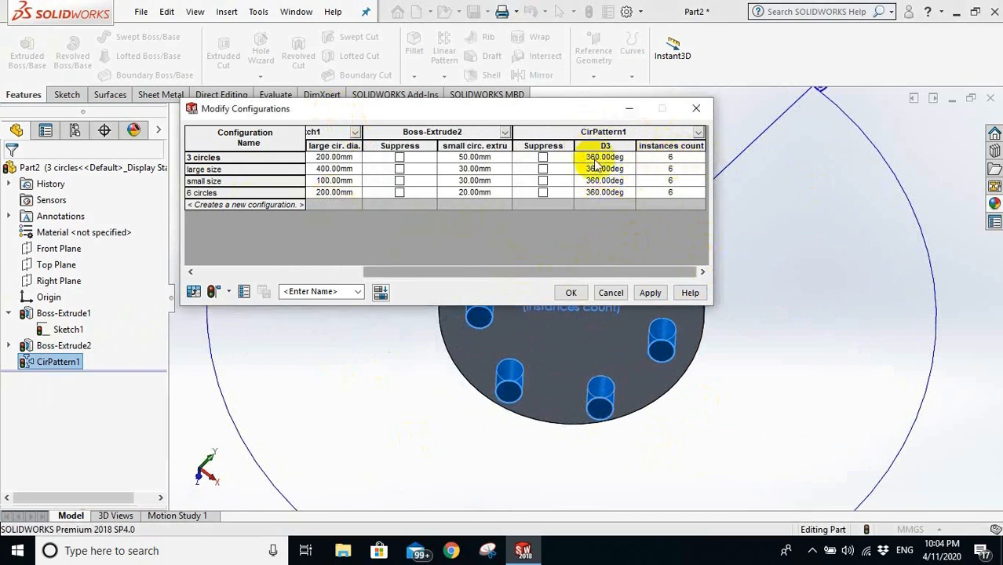
click(675, 157)
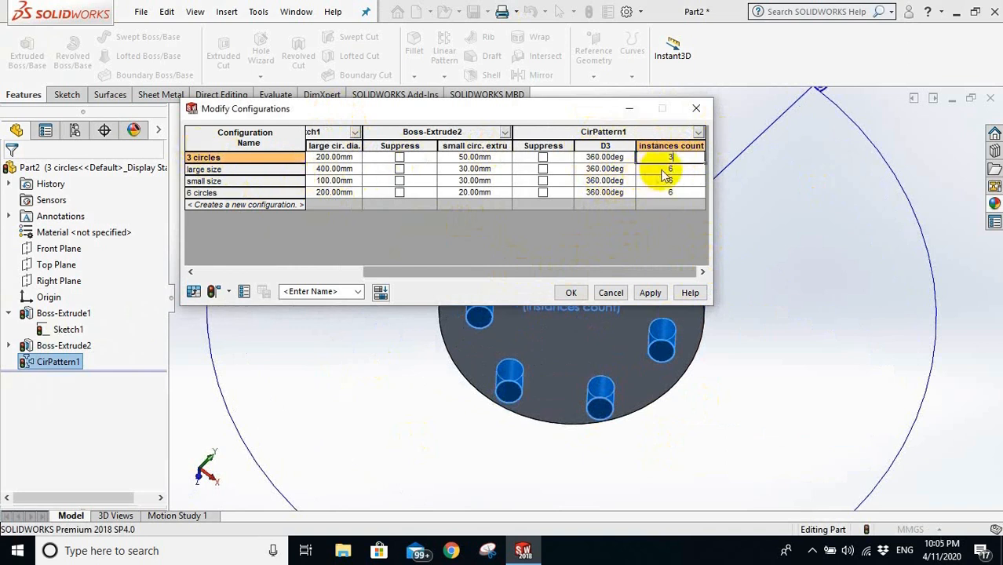
click(663, 169)
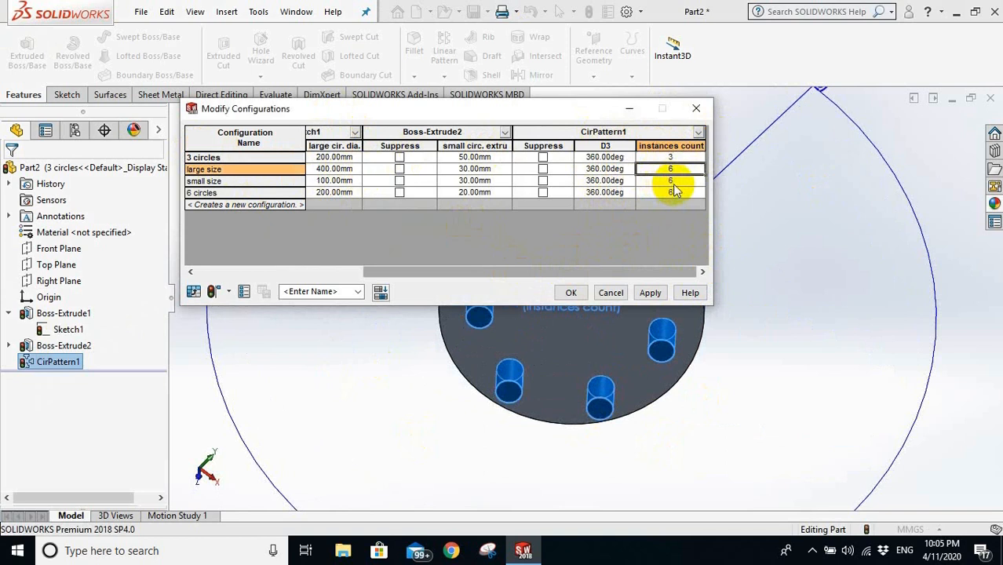
text(5)
click(695, 182)
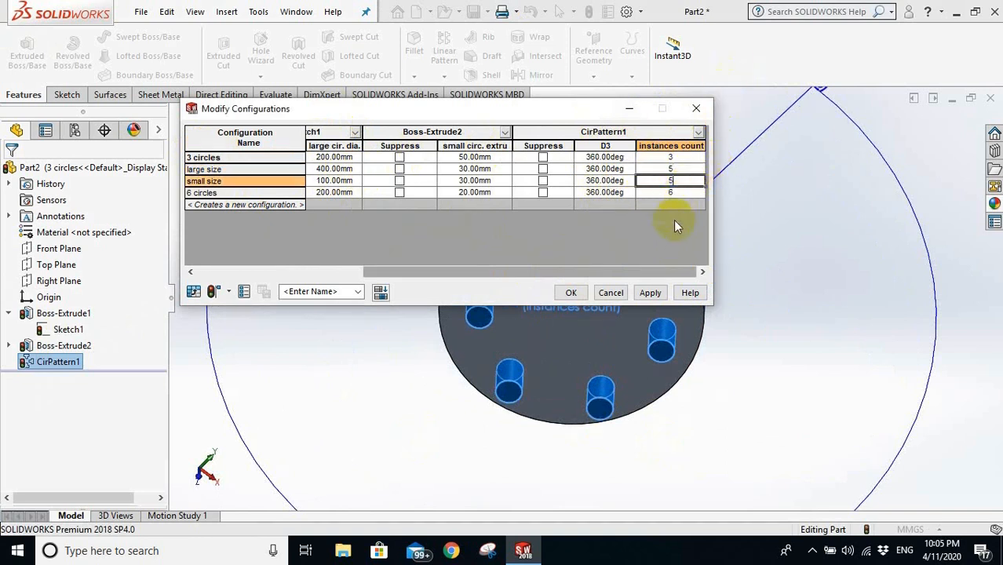
click(648, 293)
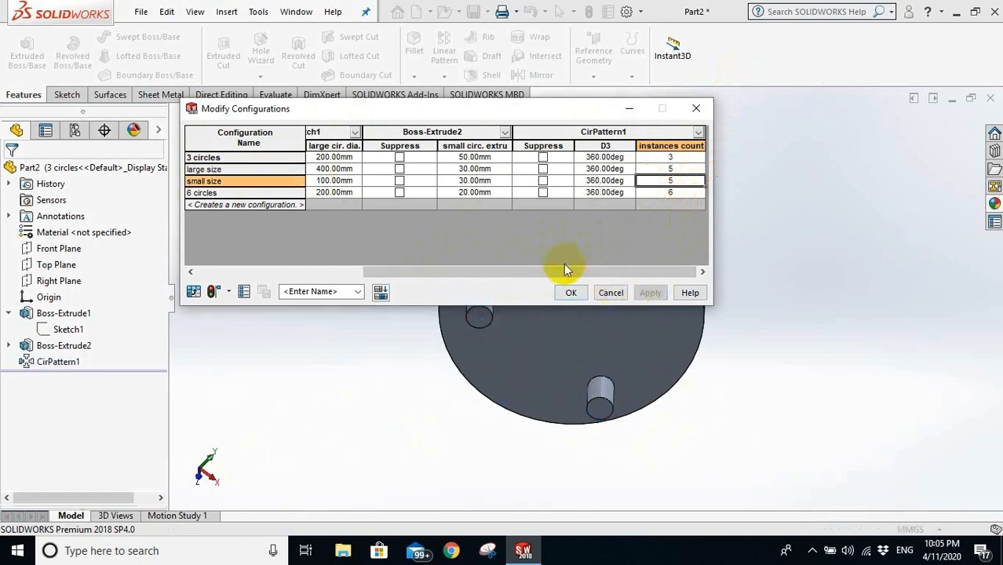
- Save the configuration table under the name "conf. table" and close it, accepting its values
click(306, 291)
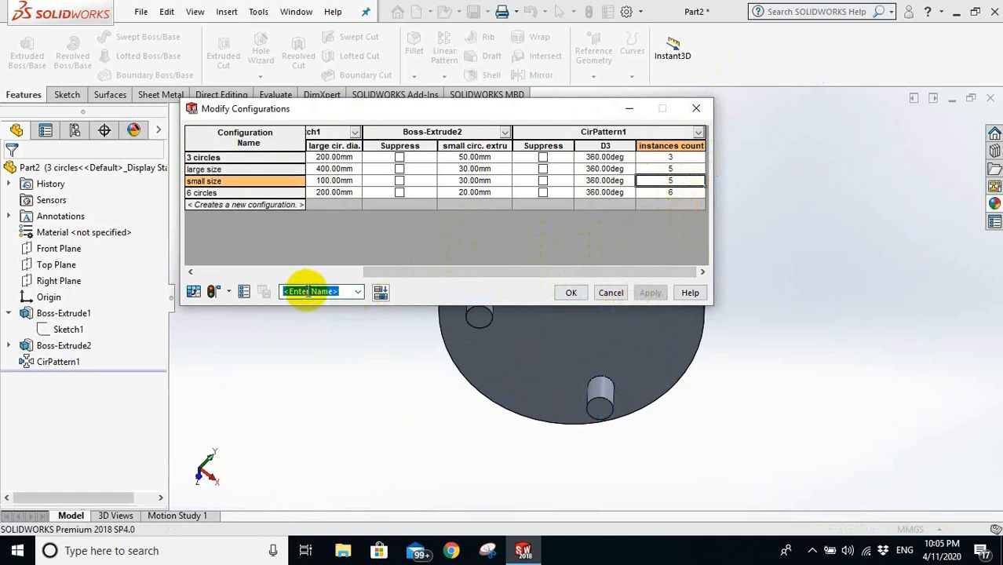
text(conf. table)
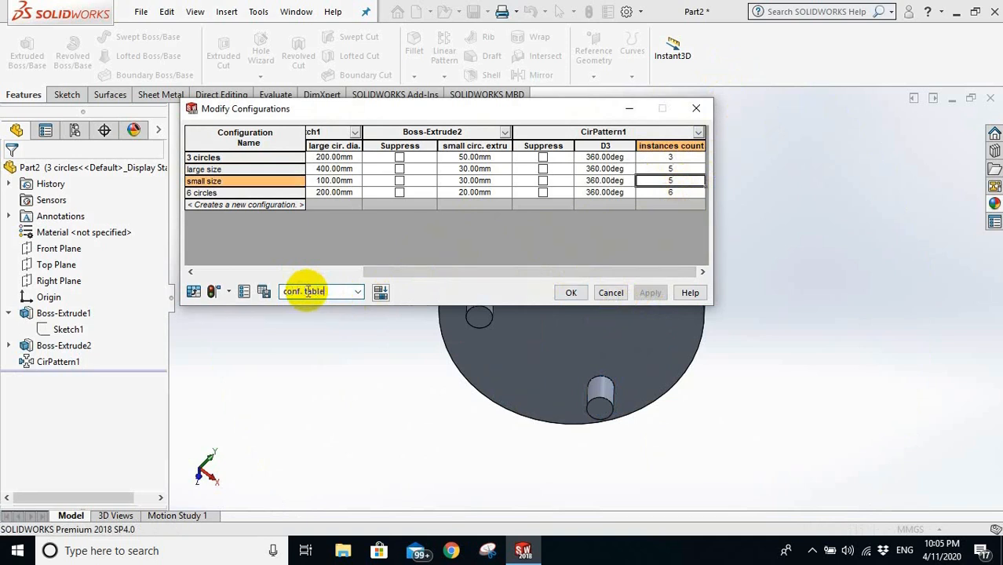
click(262, 291)
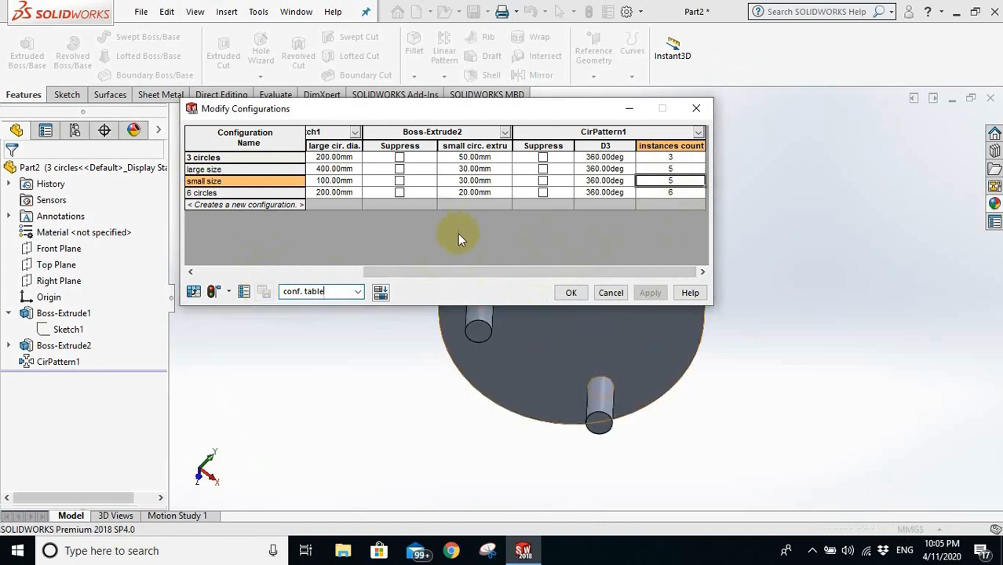
click(572, 291)
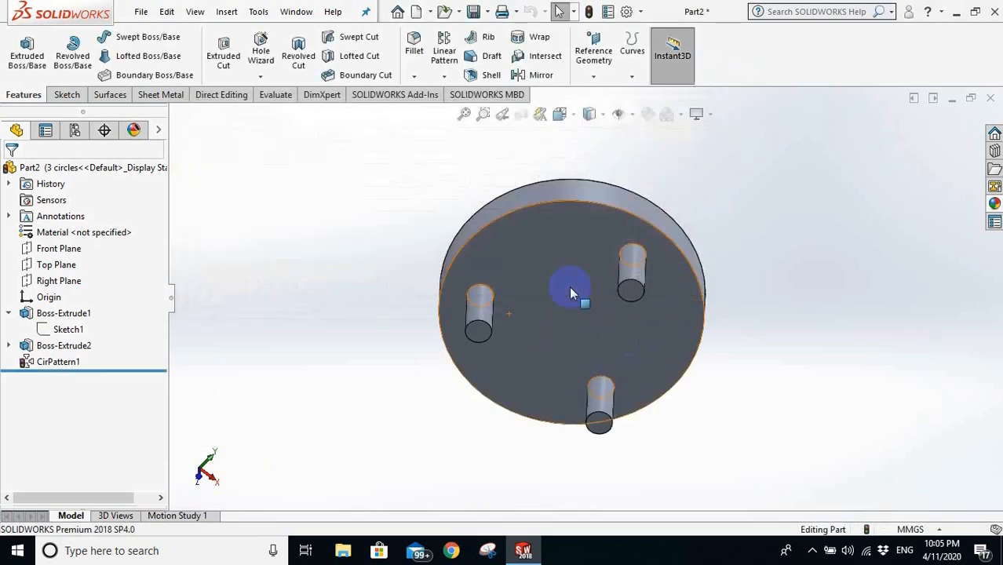
- Reopen the saved conf. table from the part's configurations, review its columns, and close it
click(75, 131)
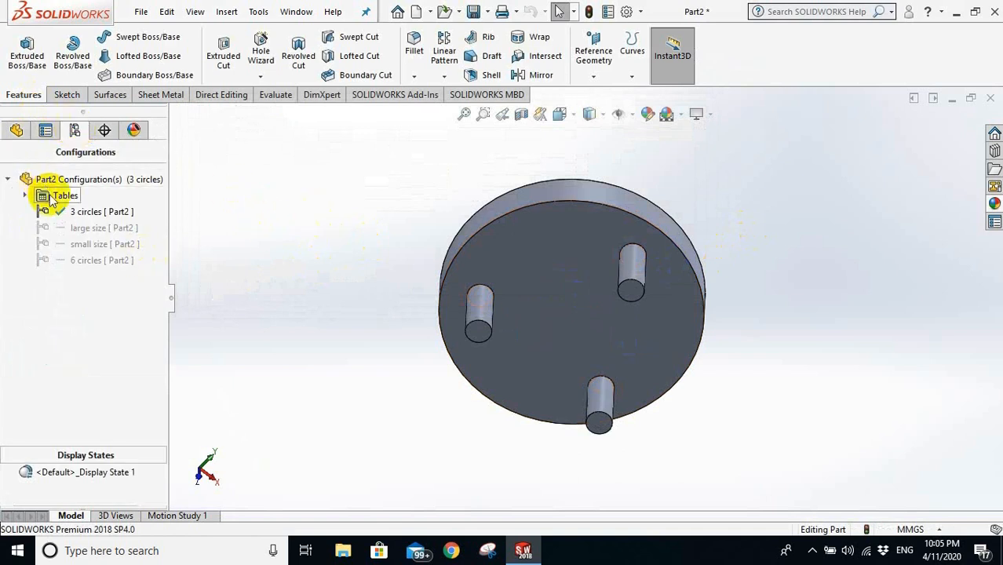
click(25, 195)
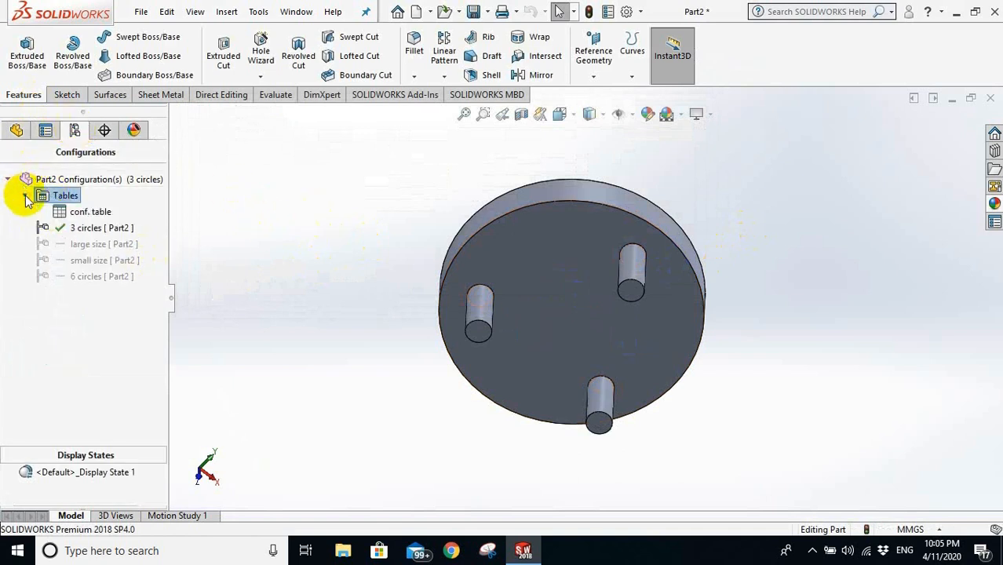
double_click(83, 212)
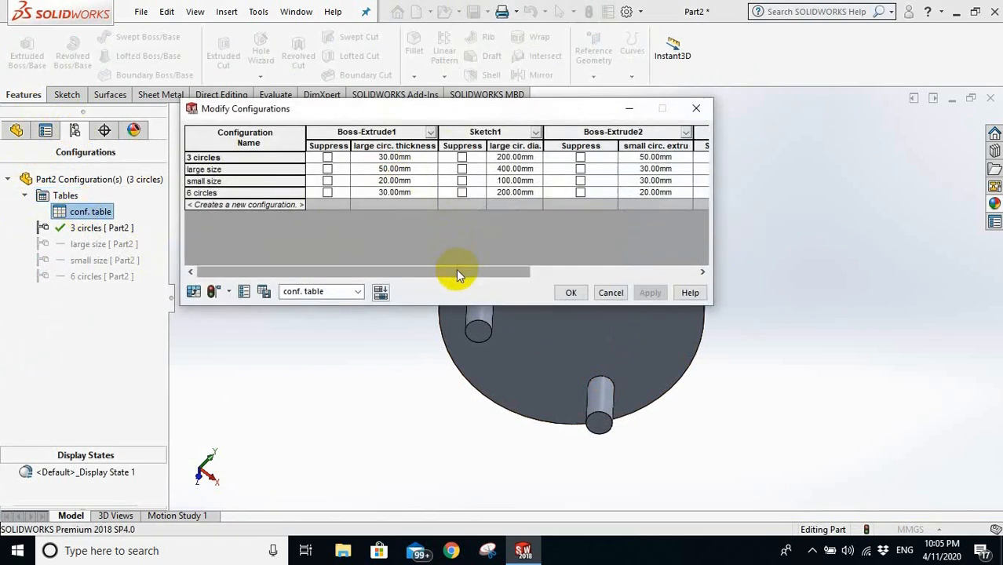
mouse_move(459, 271)
mouse_down()
mouse_move(587, 262)
mouse_move(358, 250)
mouse_up()
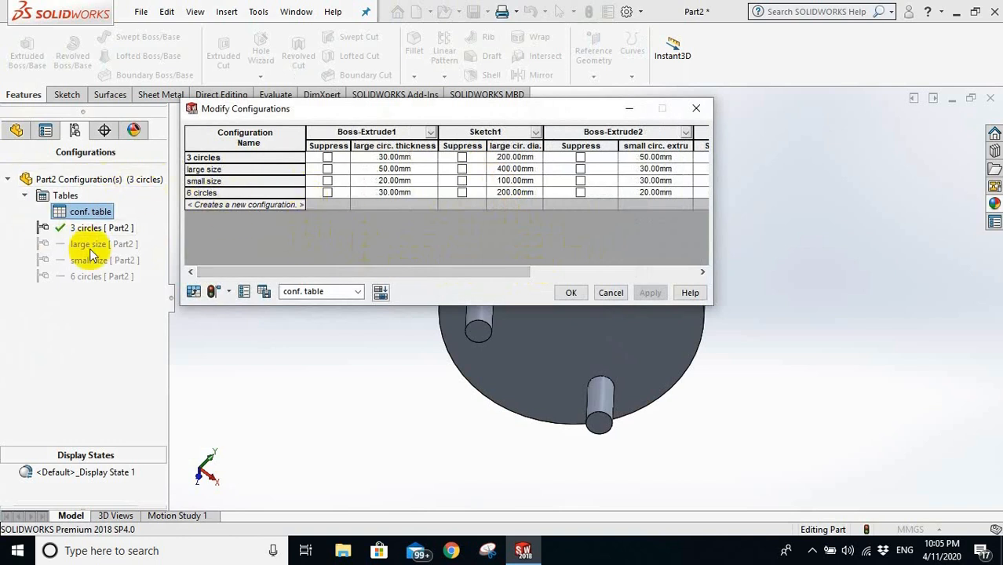
click(697, 109)
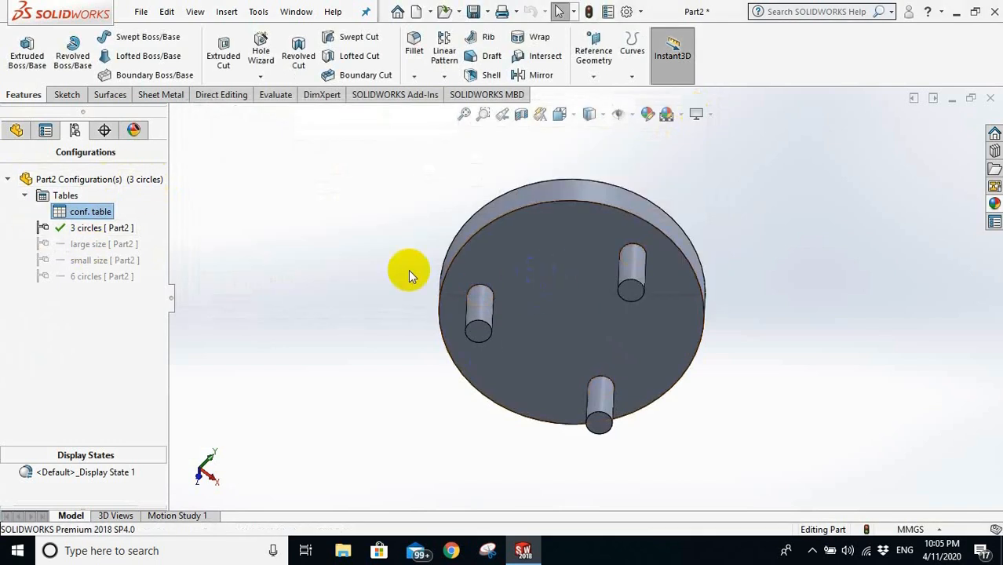
- Activate the part's large size configuration and view the whole disc with its pins
click(82, 228)
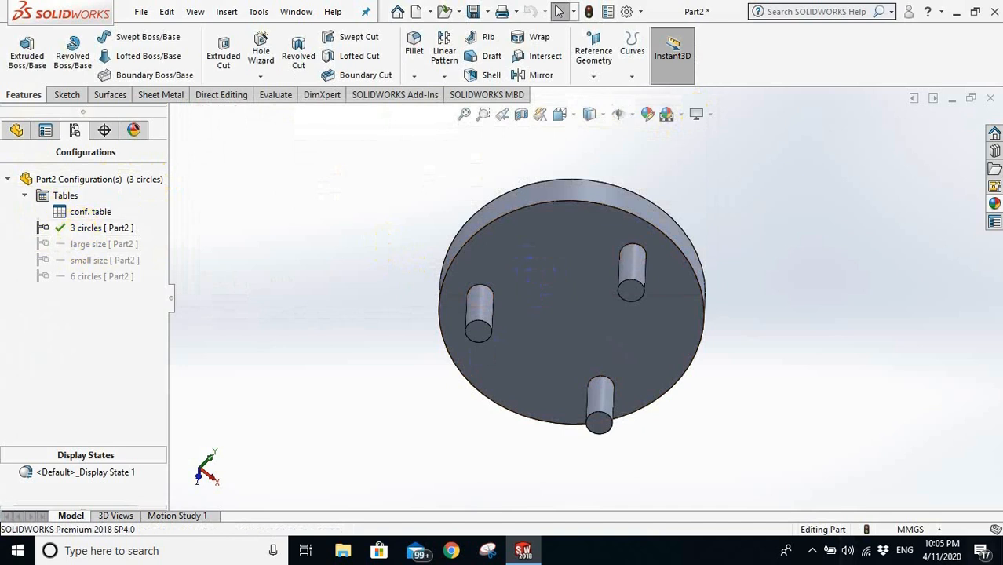
double_click(99, 244)
key(f)
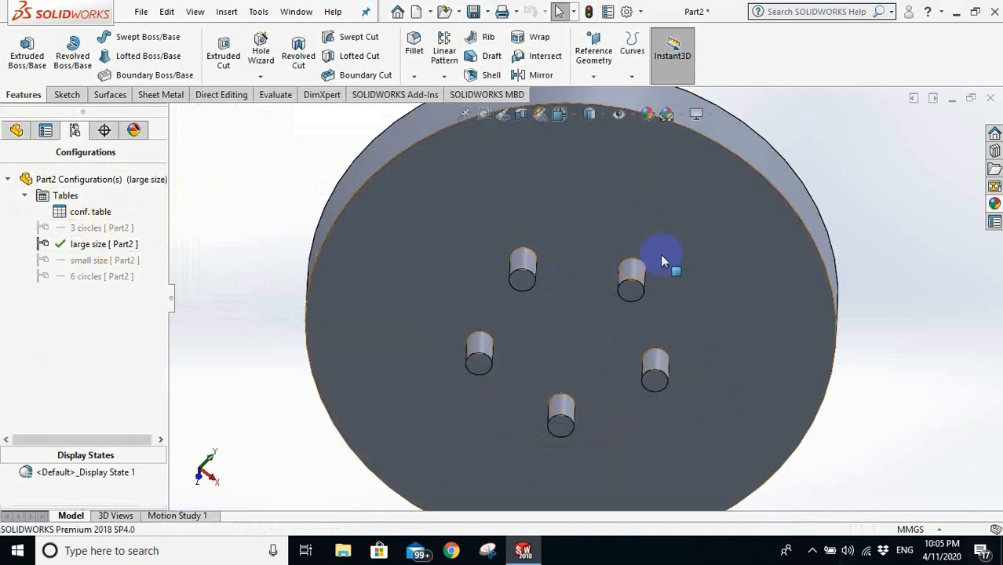
middle_drag(704, 331, 754, 267)
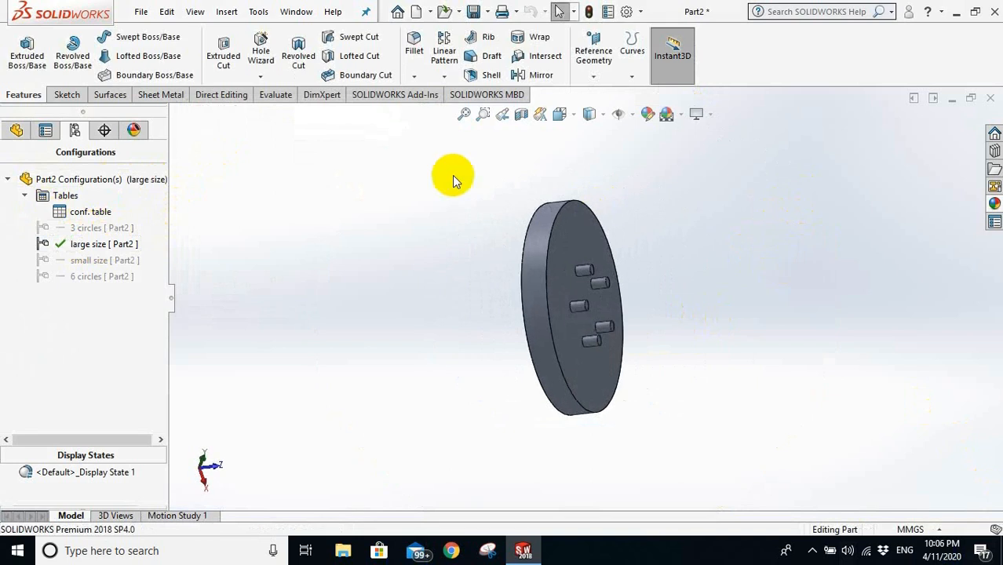
- Display the large size disc's diameter and thickness dimensions and examine them along with its pins from both sides
scroll(593, 237, down, 3)
double_click(571, 225)
middle_drag(545, 338, 620, 220)
scroll(635, 377, down, 5)
middle_click(622, 217)
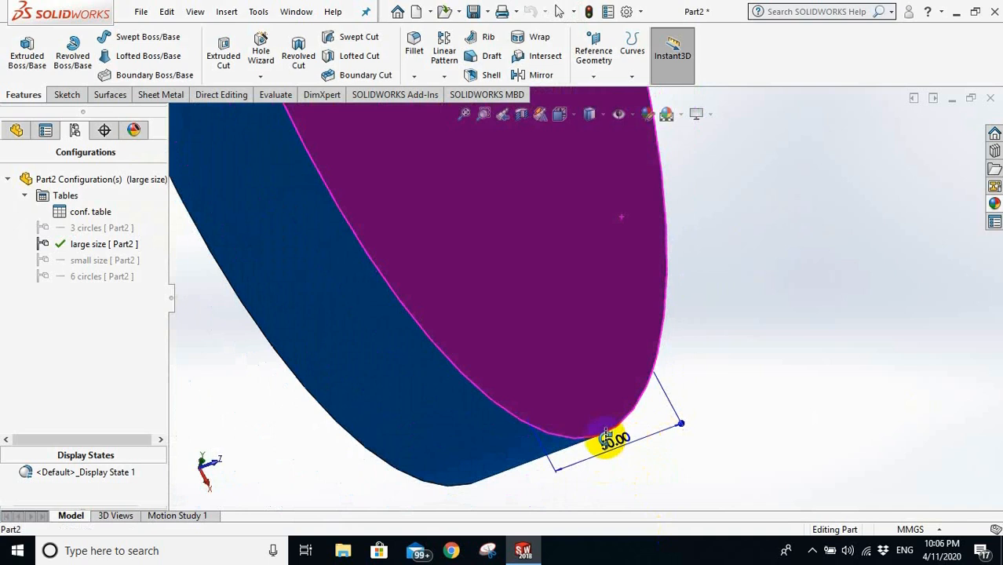
scroll(616, 408, up, 6)
scroll(516, 162, down, 1)
middle_drag(530, 189, 440, 270)
scroll(534, 275, up, 5)
middle_drag(558, 277, 605, 362)
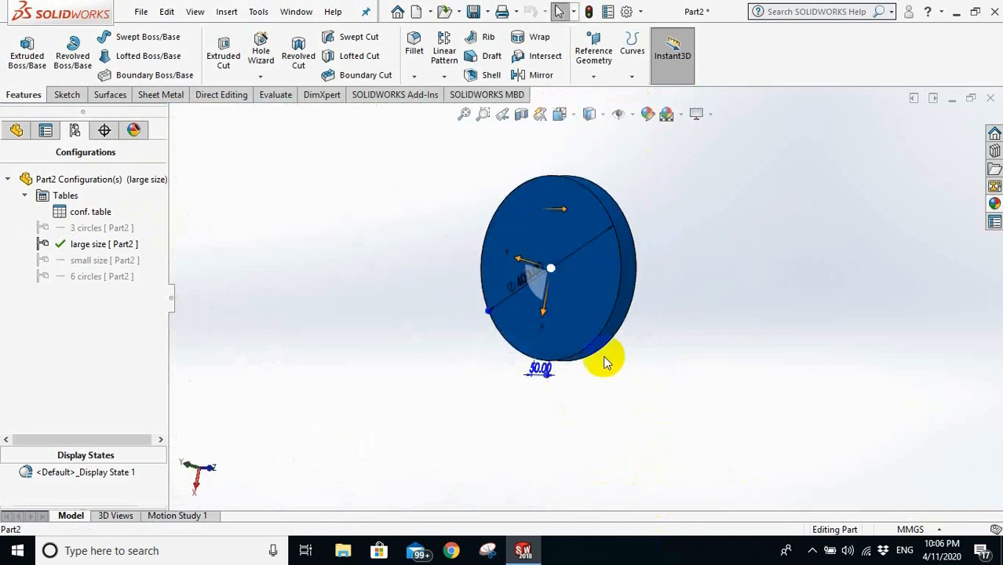
middle_drag(538, 273, 481, 293)
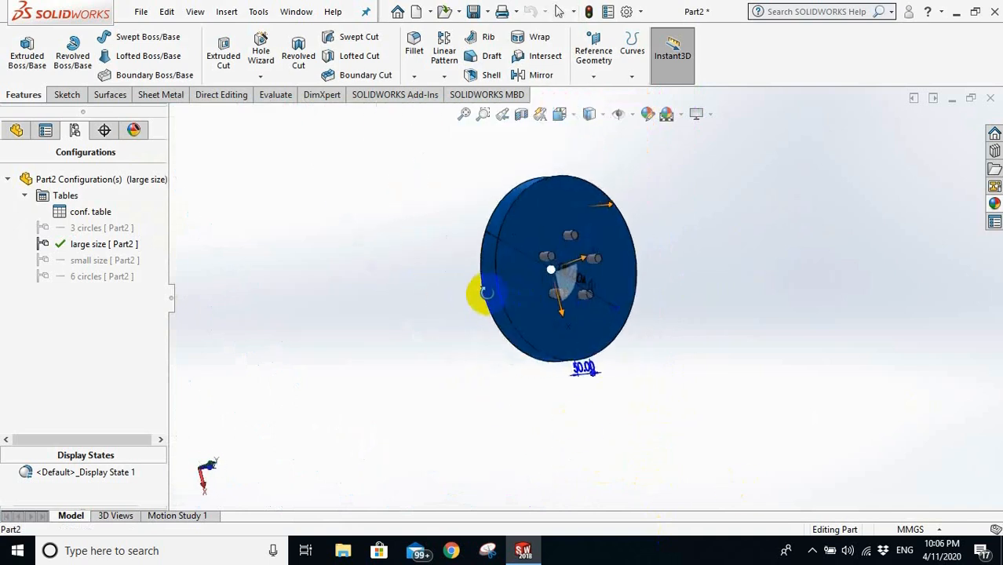
scroll(575, 253, down, 4)
click(349, 190)
scroll(314, 177, down, 1)
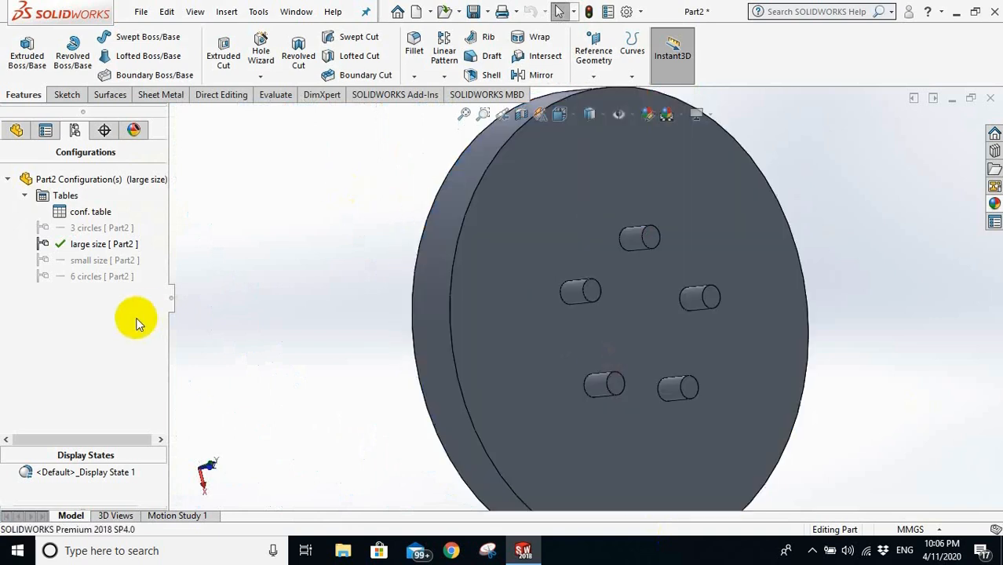
- Activate the small size configuration, close the What's Wrong report, and check the disc's dimensions
double_click(98, 262)
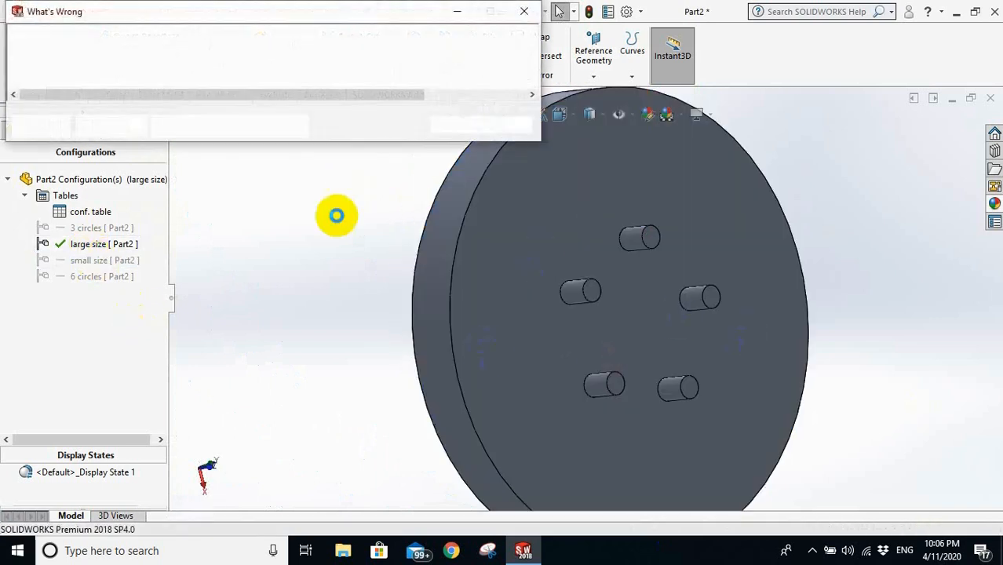
click(454, 125)
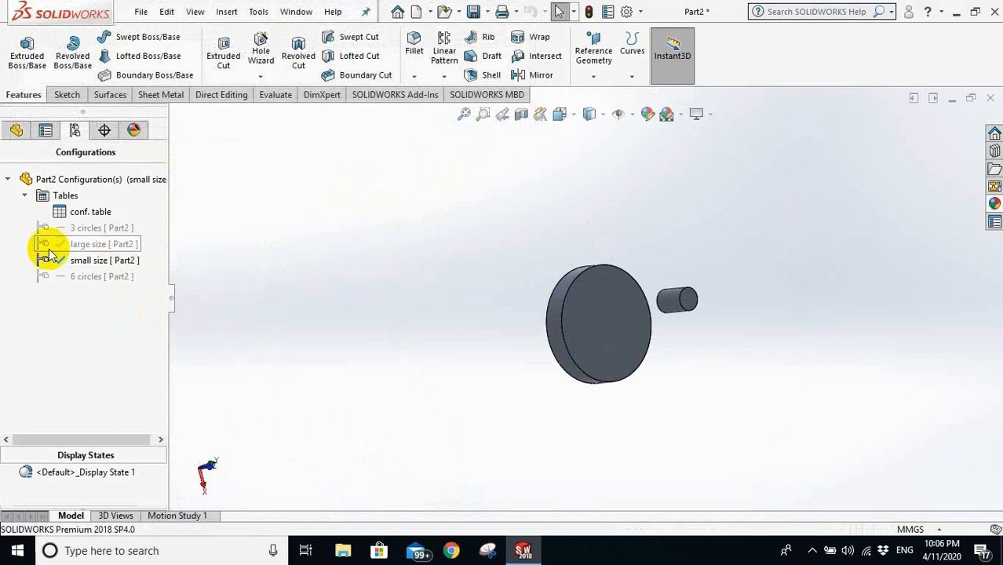
scroll(671, 310, down, 2)
middle_drag(671, 309, 601, 355)
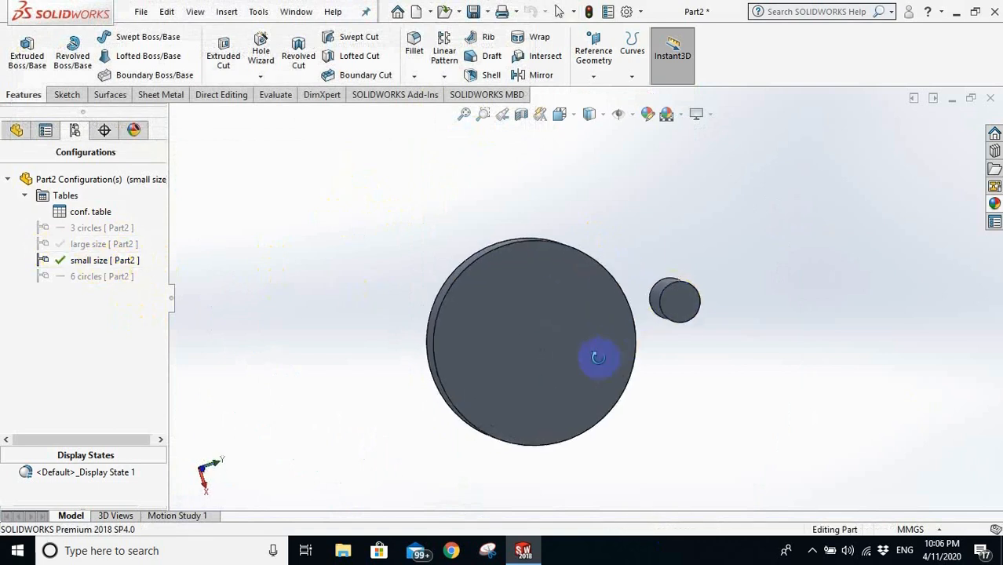
click(581, 386)
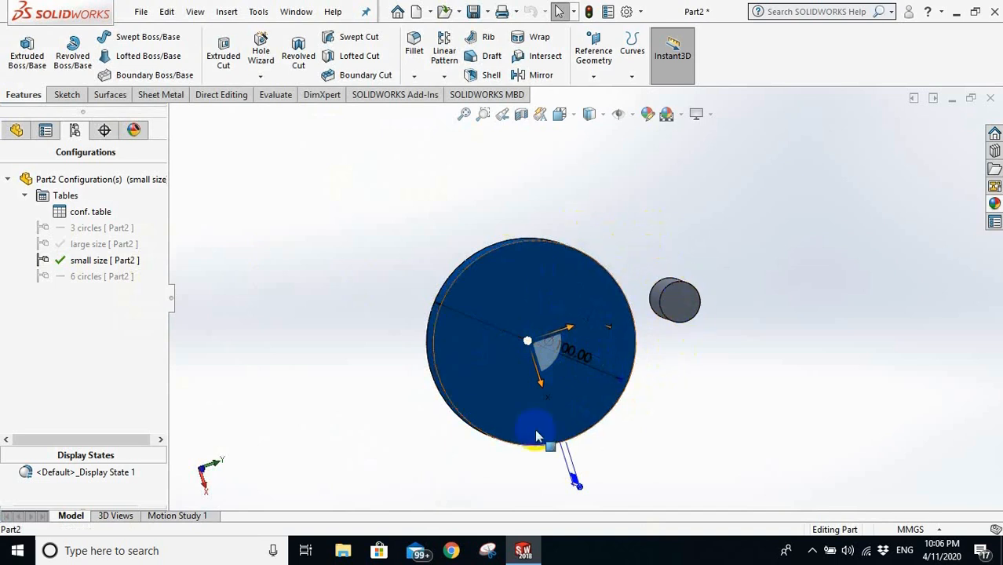
click(366, 265)
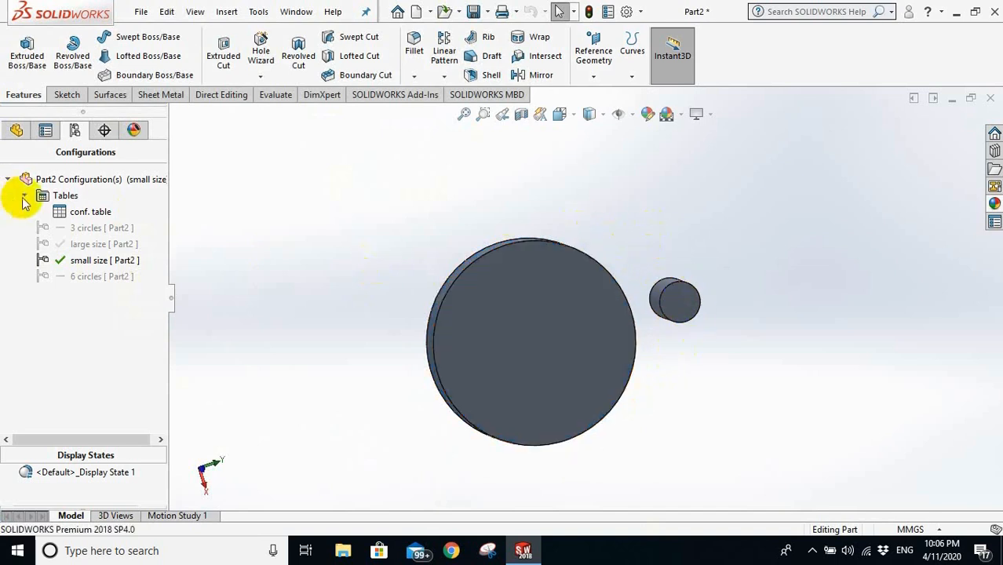
- Reopen conf. table and add Sketch2's "small circ. dia." and "small circ.position" parameters to it
double_click(102, 212)
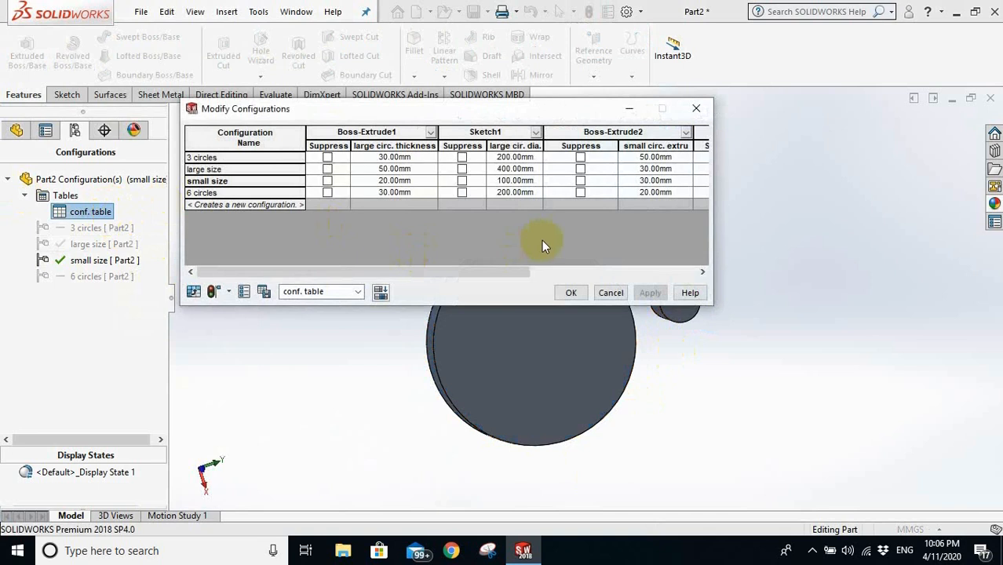
drag(520, 272, 685, 273)
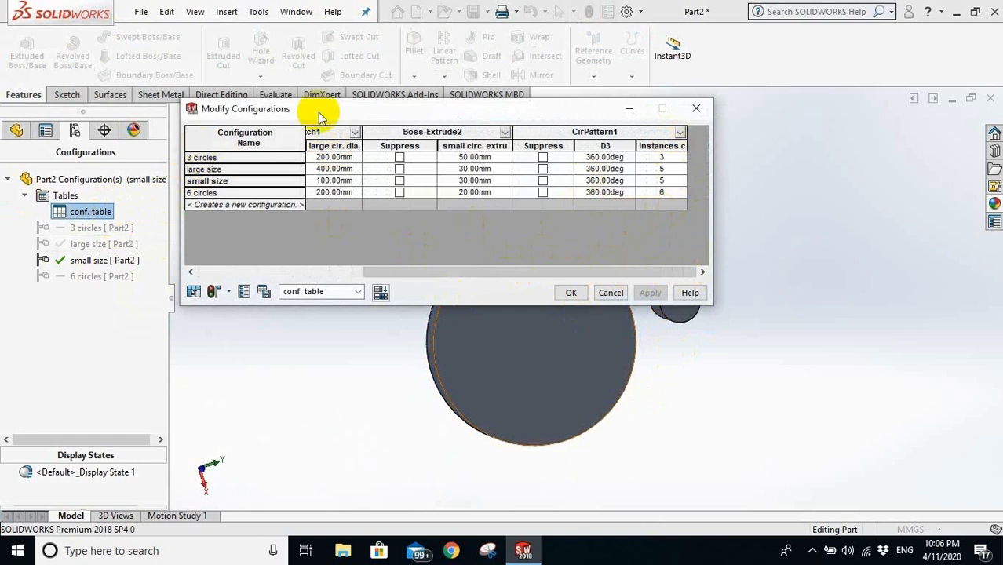
click(16, 129)
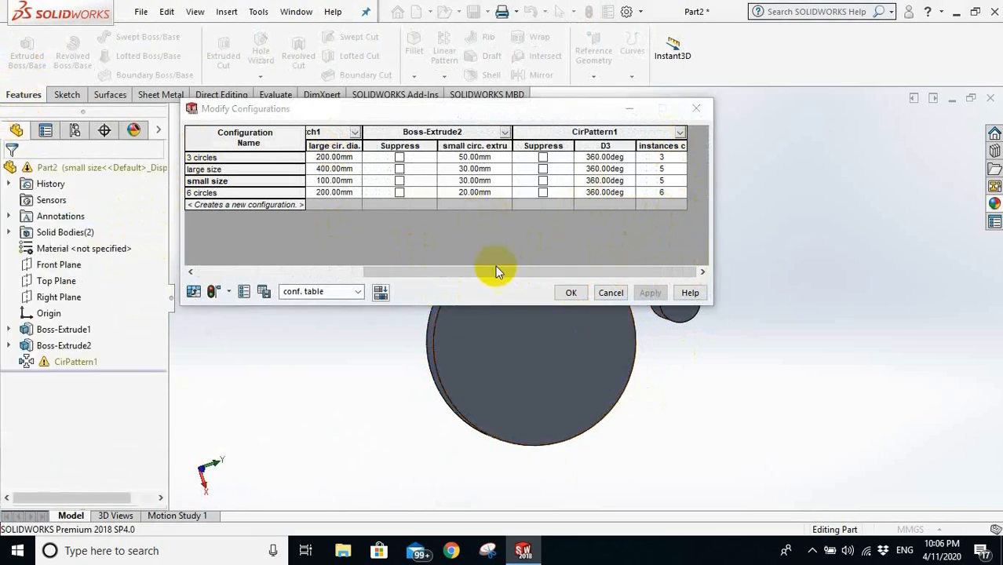
click(8, 346)
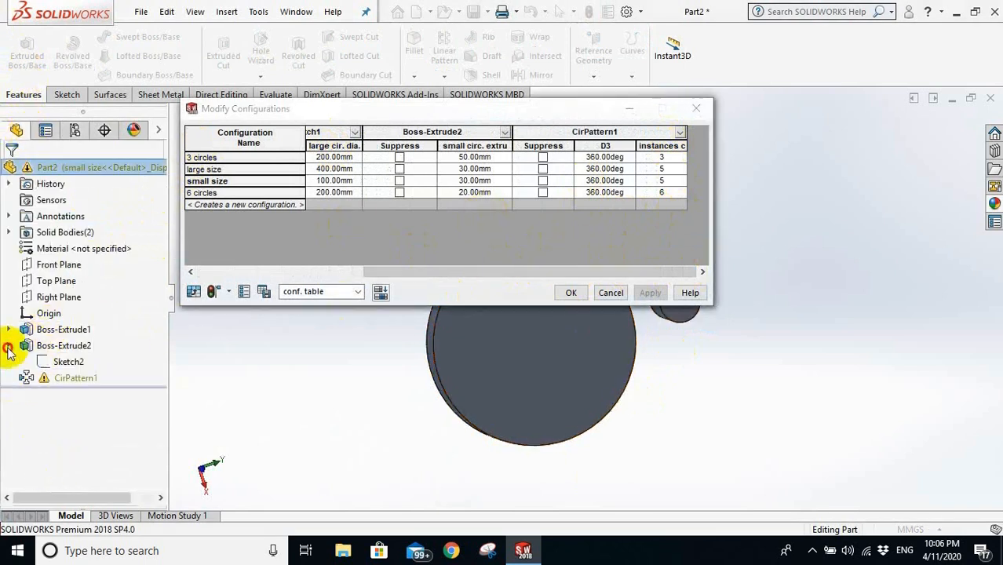
click(49, 362)
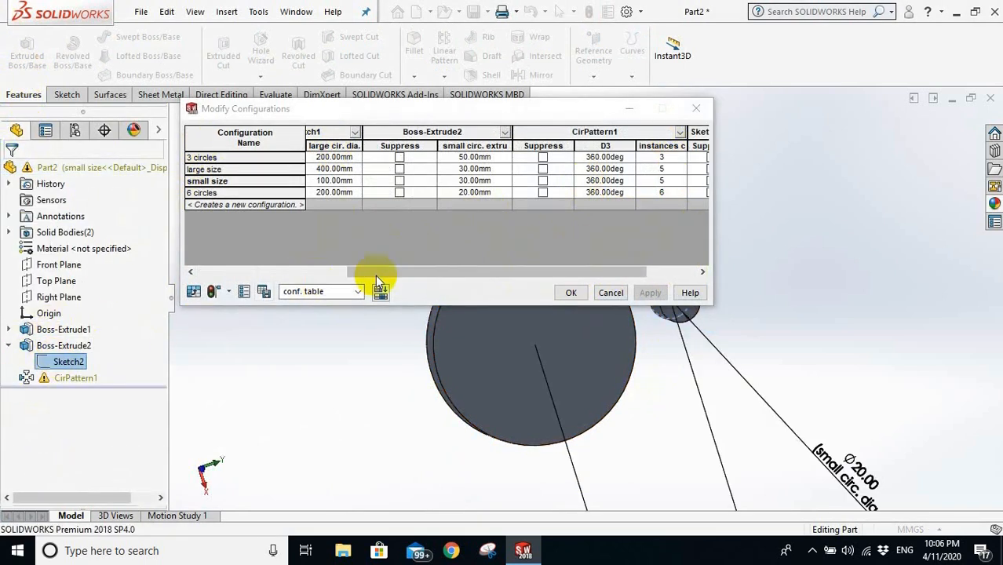
drag(377, 276, 566, 257)
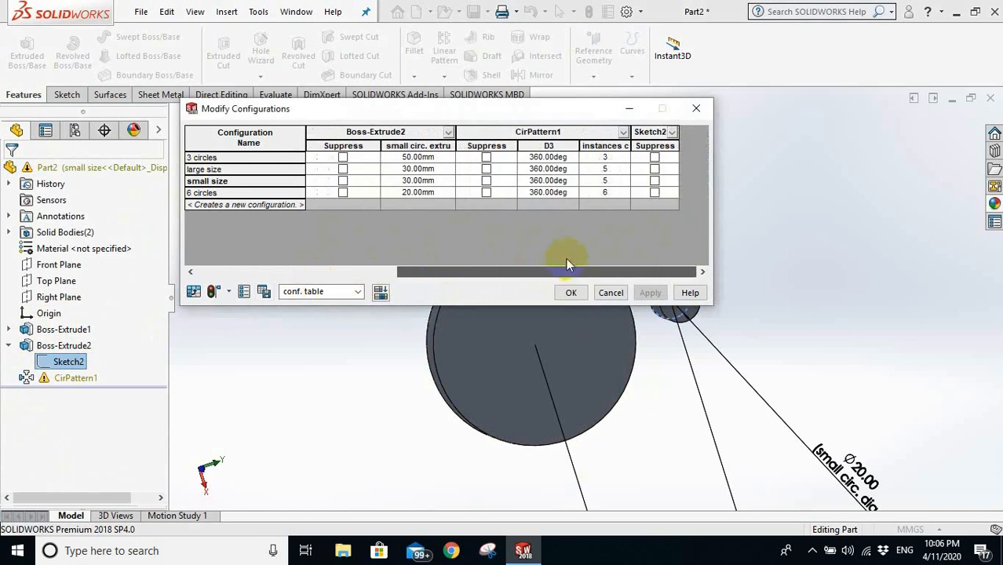
click(672, 132)
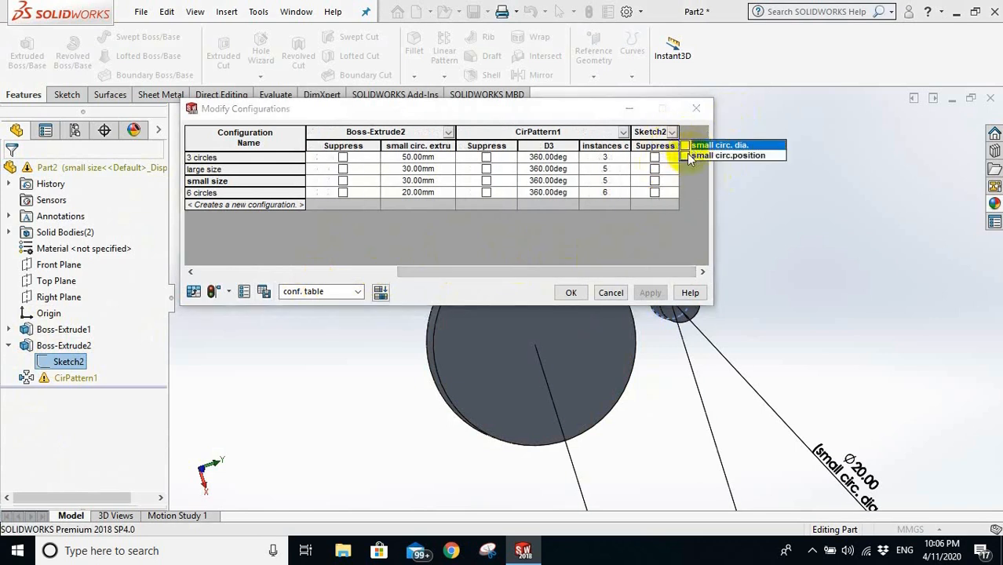
click(686, 146)
click(664, 250)
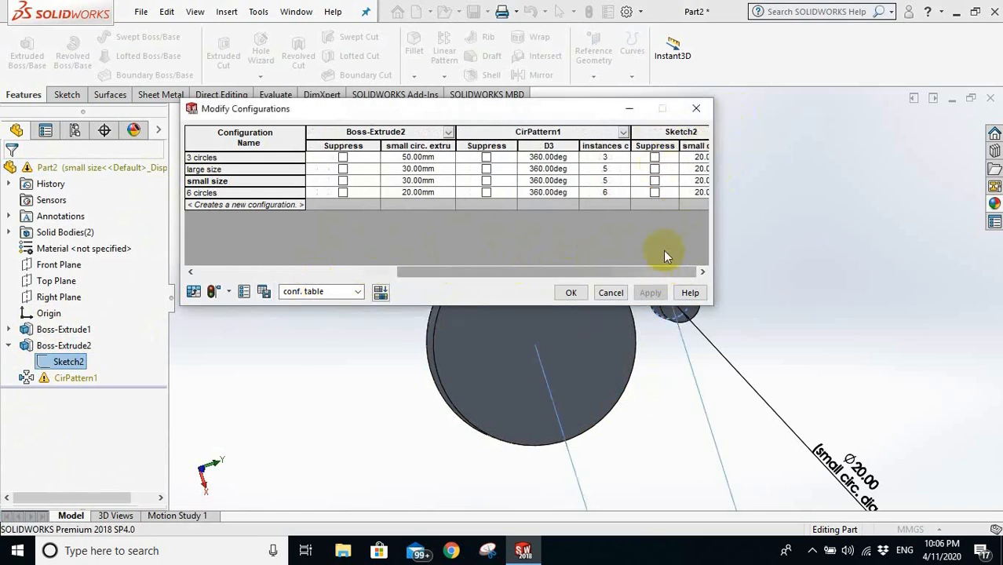
drag(515, 272, 656, 259)
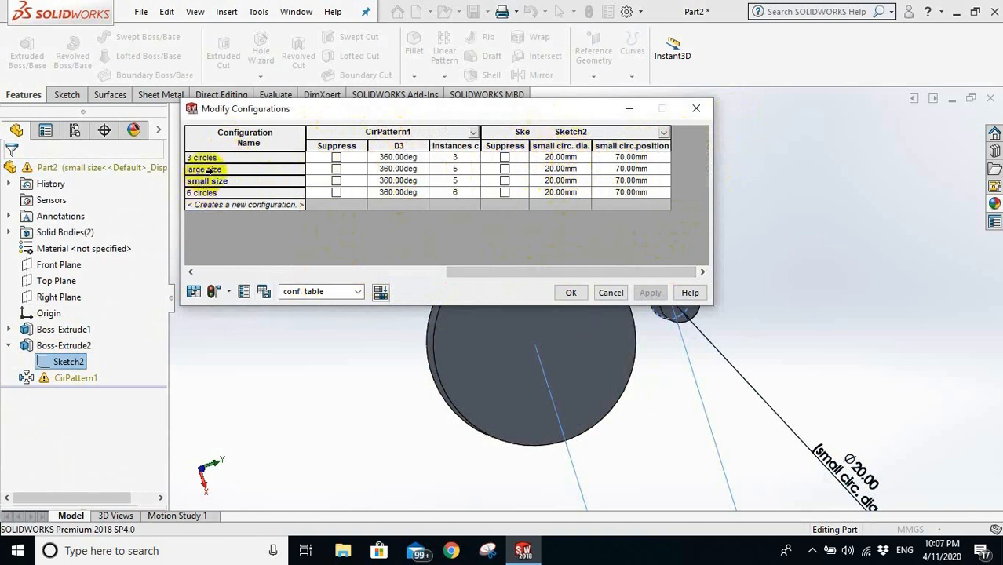
- Set the "small circ. dia." of the large size configuration to 30 mm in the table
click(549, 169)
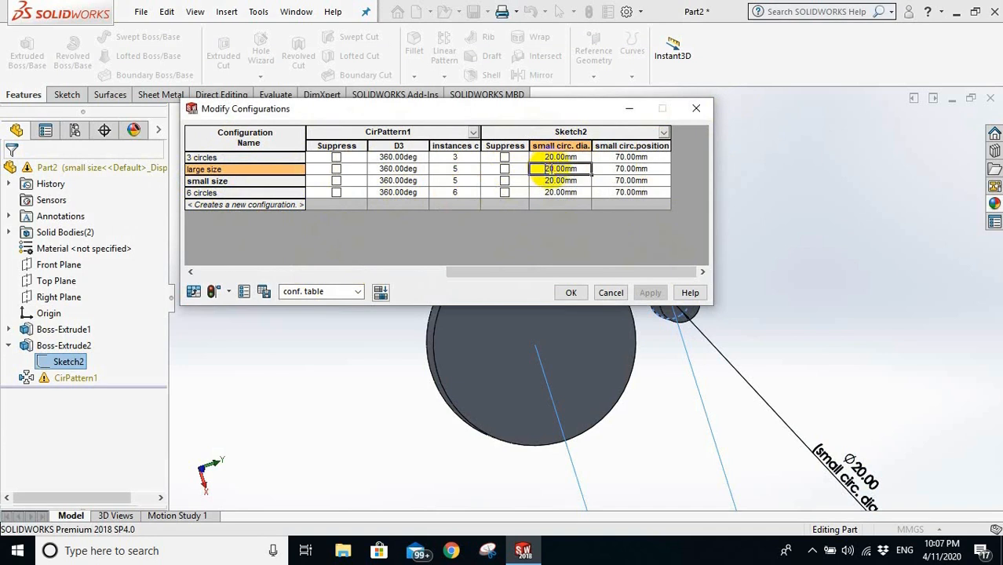
double_click(549, 169)
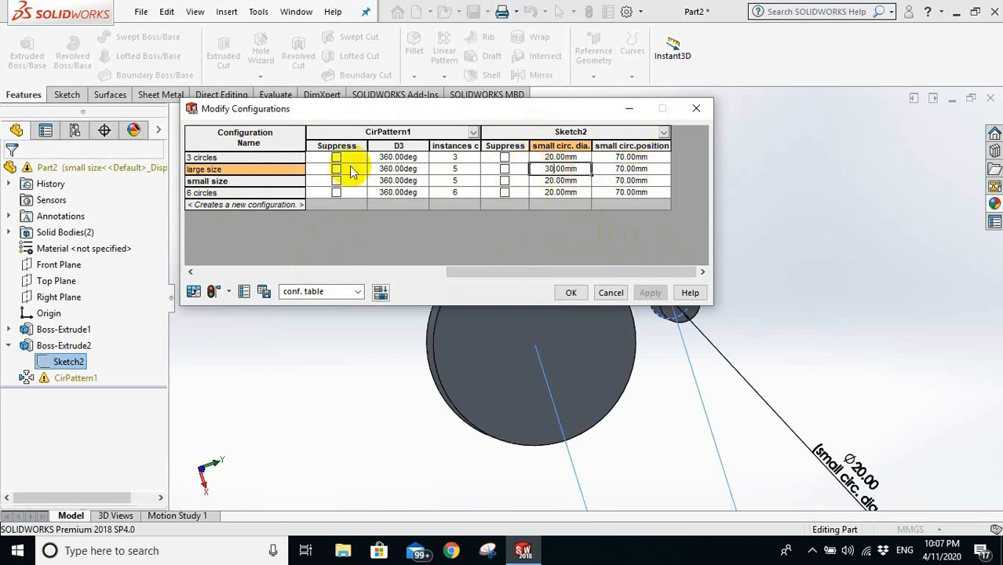
drag(403, 113, 440, 138)
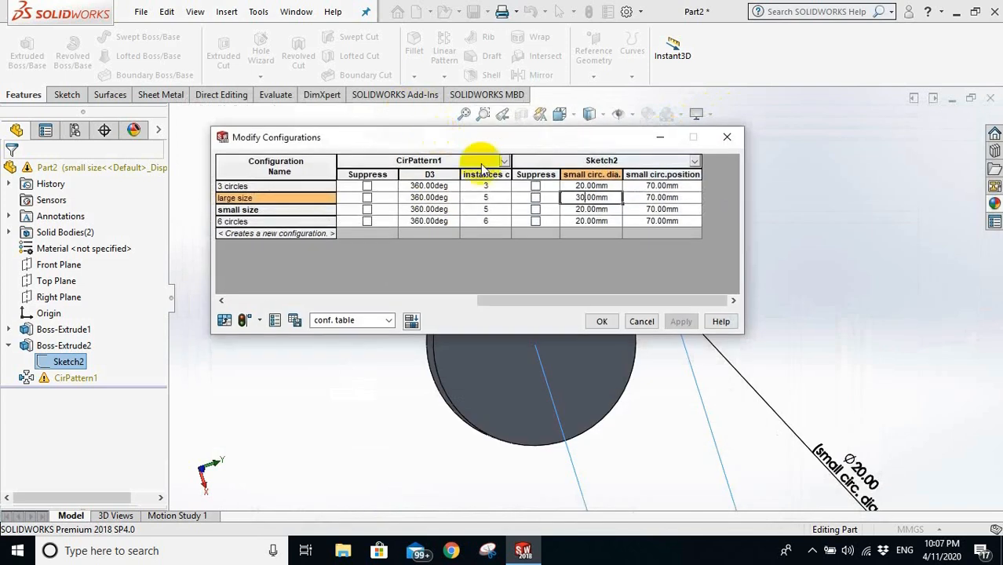
click(74, 130)
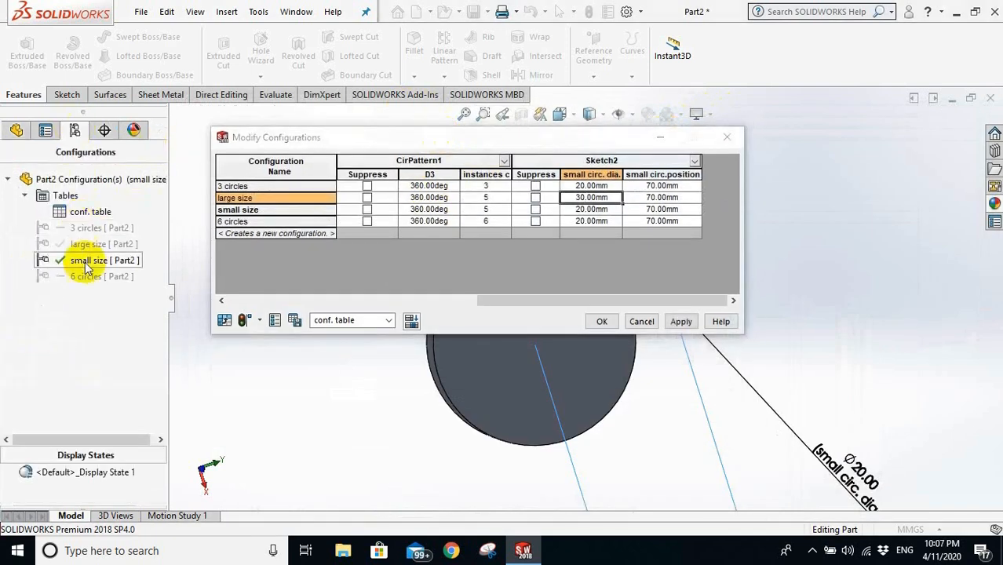
- Set the "small circ.position" of the small size configuration to 40 mm and apply the table change
click(235, 210)
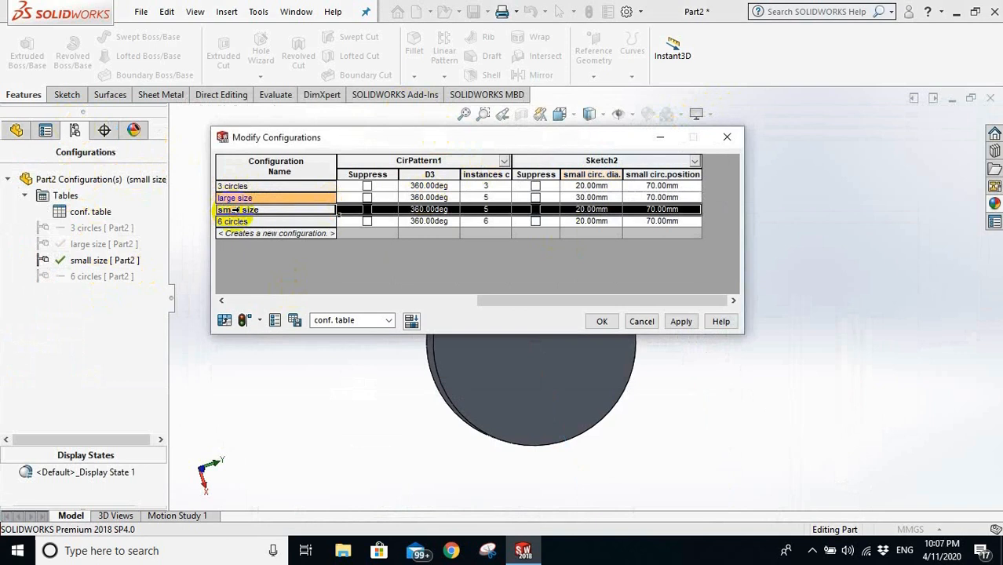
click(652, 210)
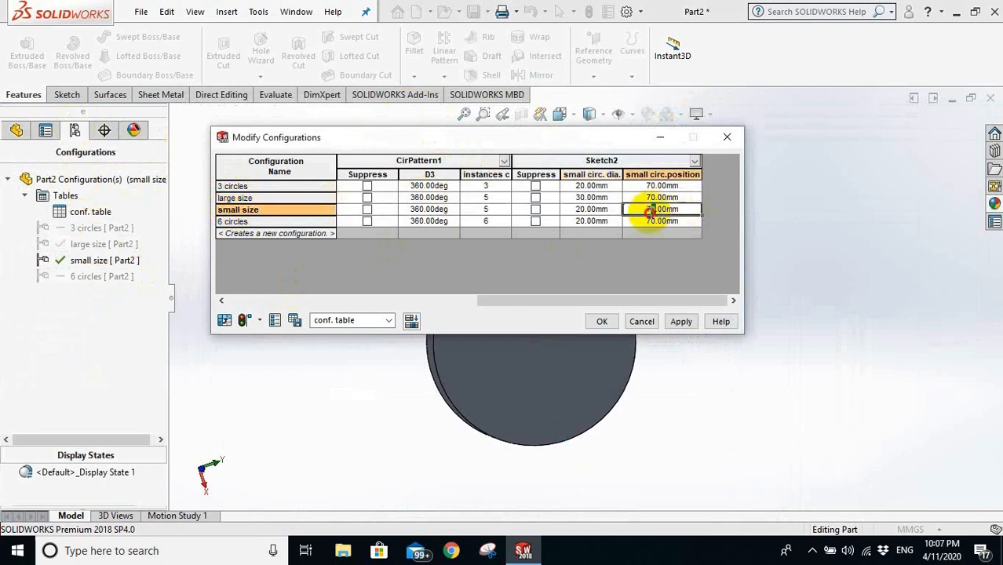
double_click(650, 210)
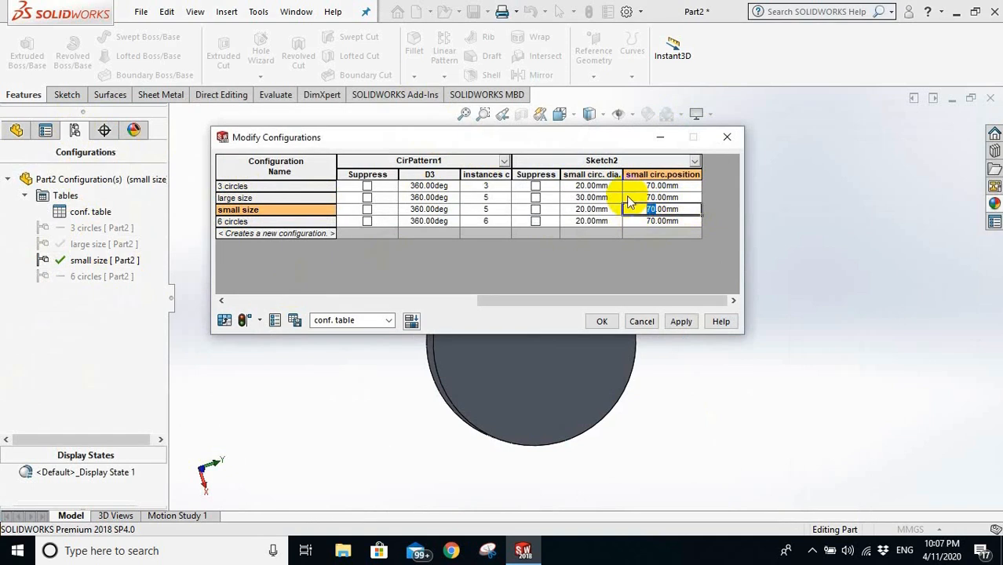
text(40)
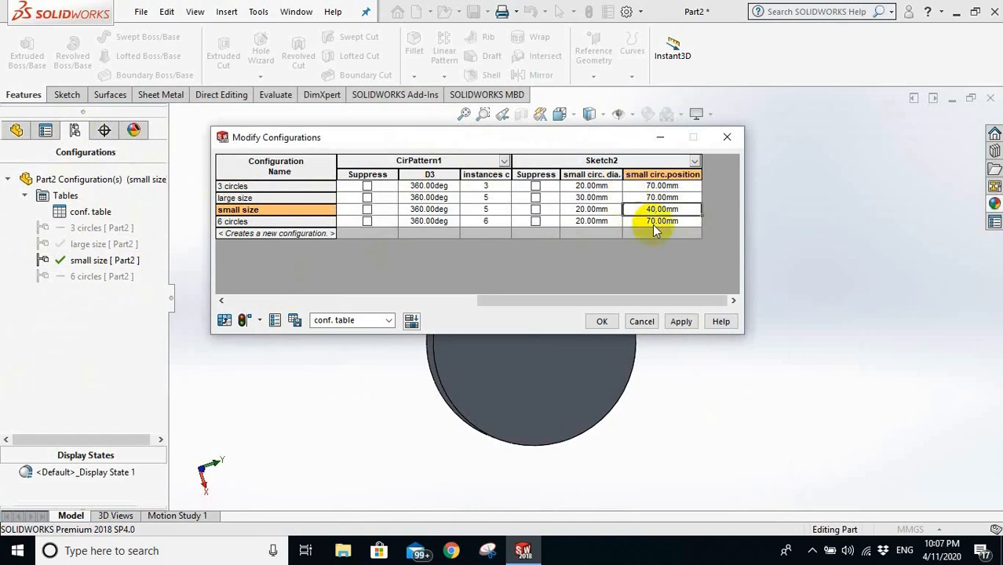
click(694, 322)
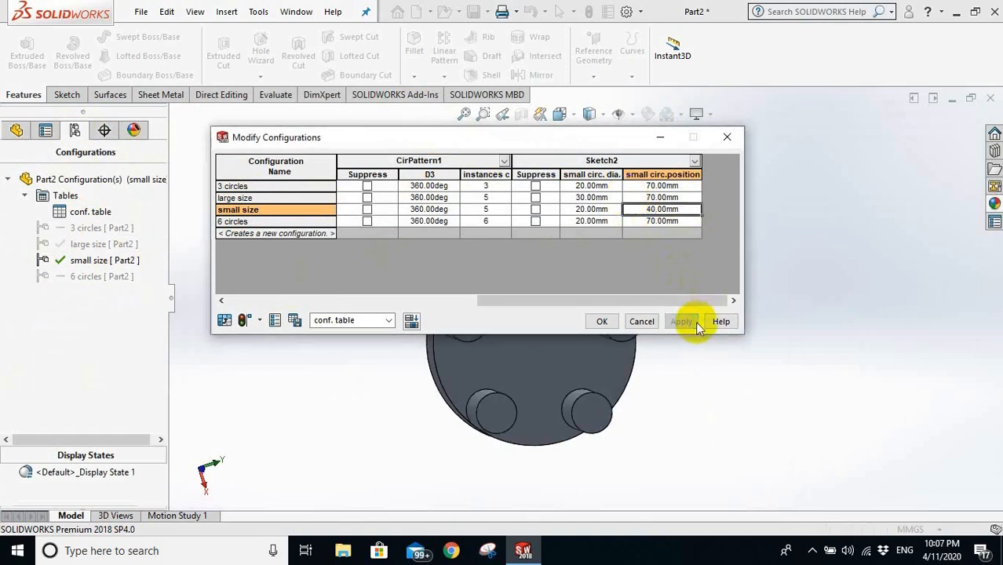
- Set the small size configuration's "small circ.position" to 35 mm, apply the change, and close the table with its values accepted
drag(620, 141, 430, 159)
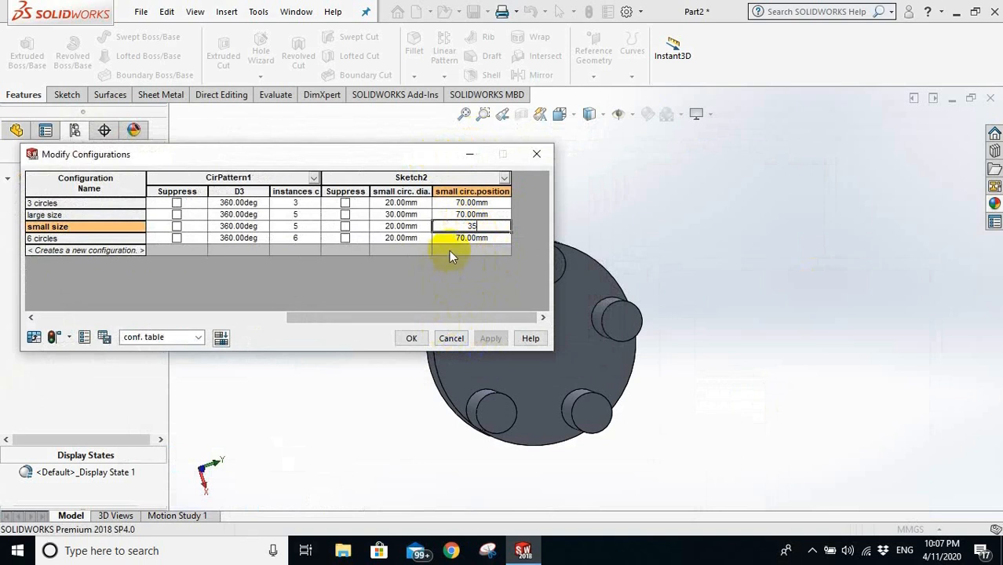
key(Return)
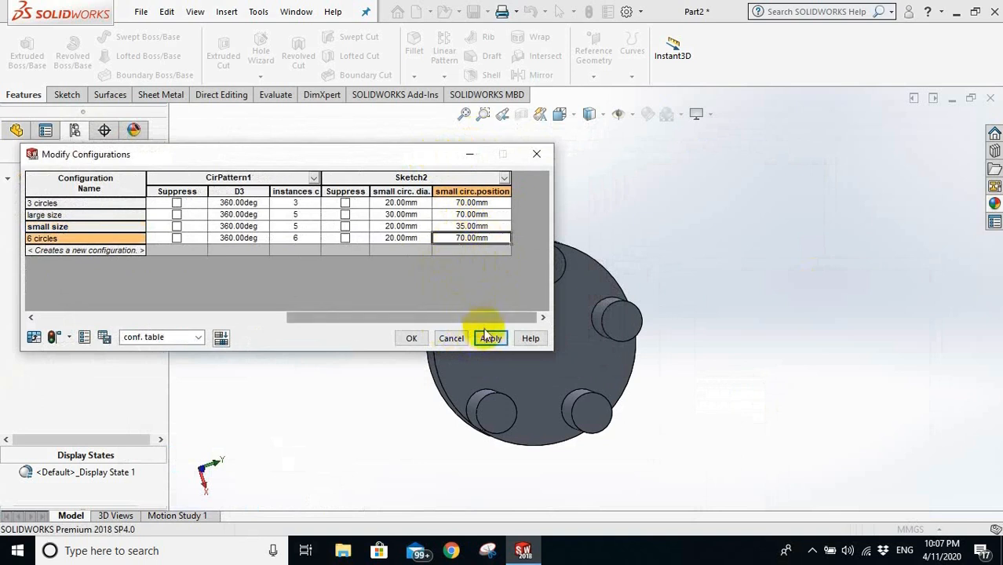
click(489, 338)
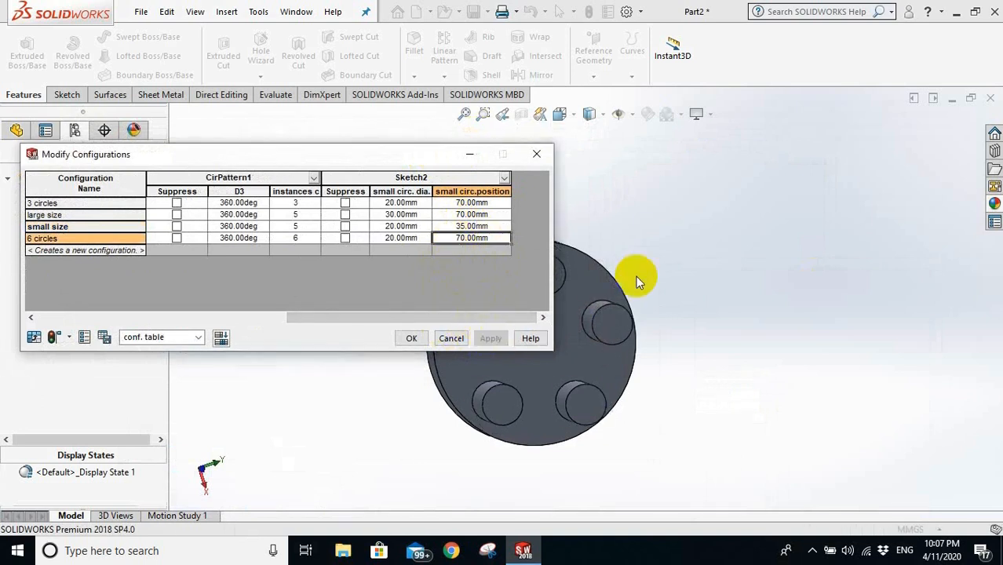
click(420, 338)
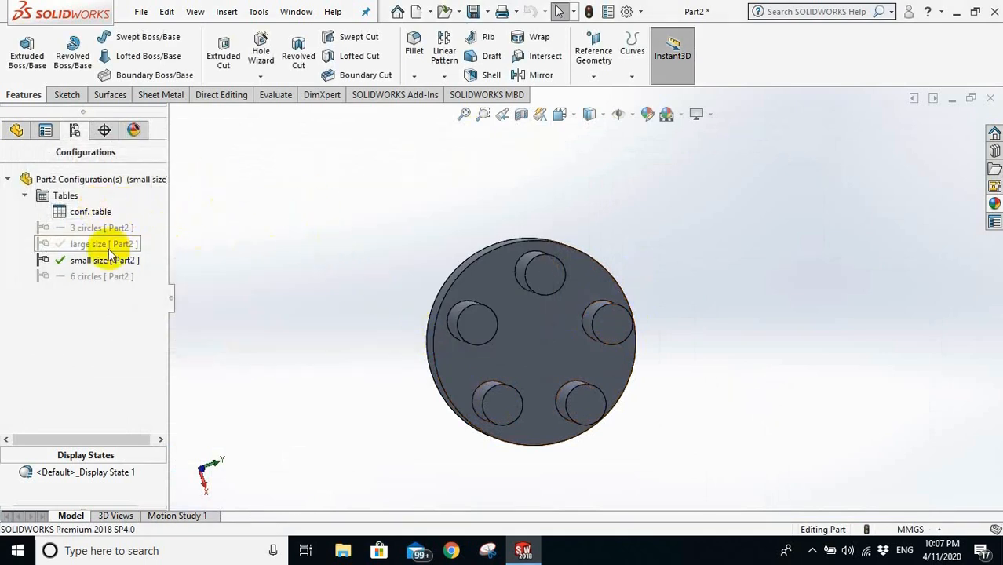
- Reopen conf. table, add Sketch2's "small circ. dia." and "small circ.position" parameters, save the table view, and accept it
double_click(104, 212)
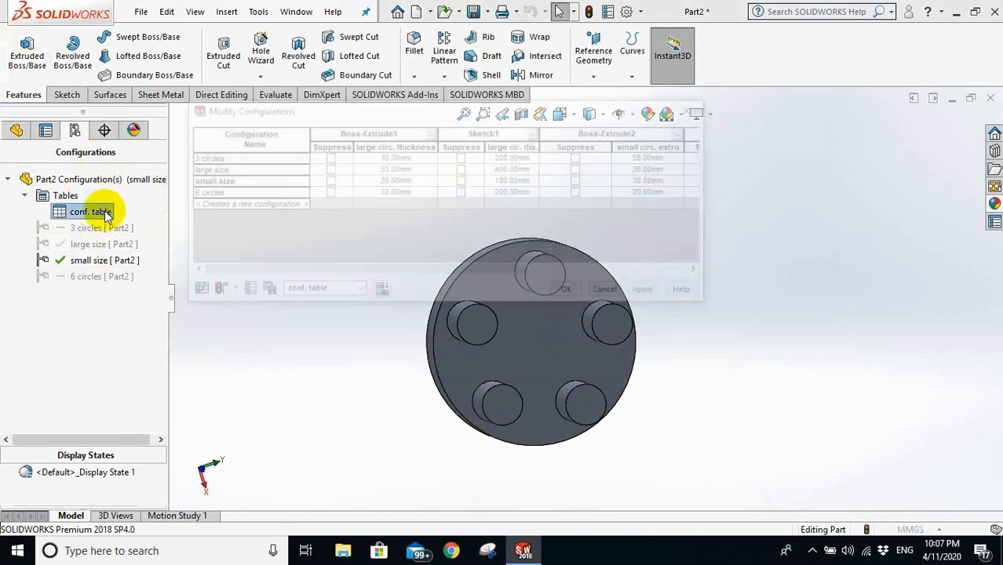
drag(361, 273, 647, 294)
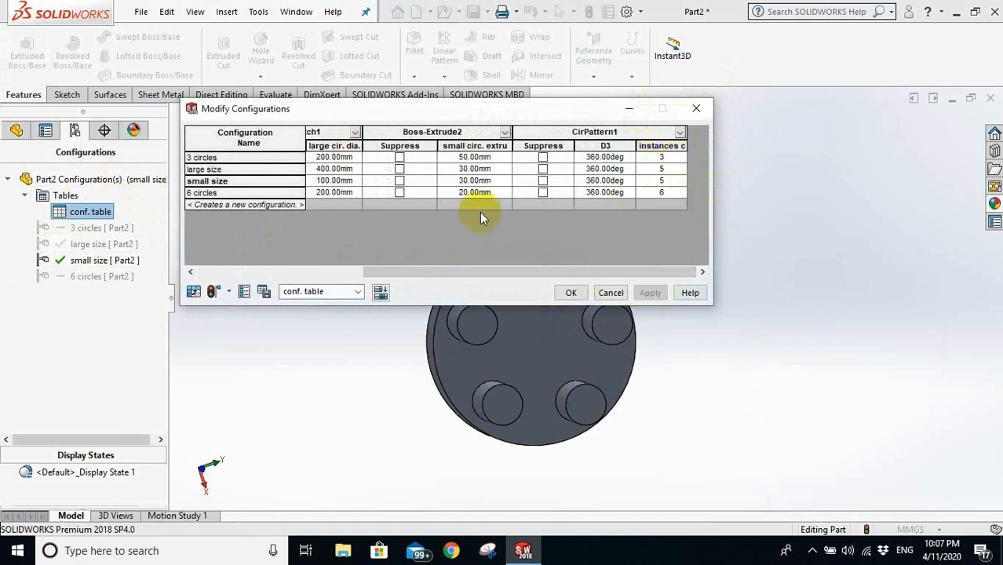
click(16, 130)
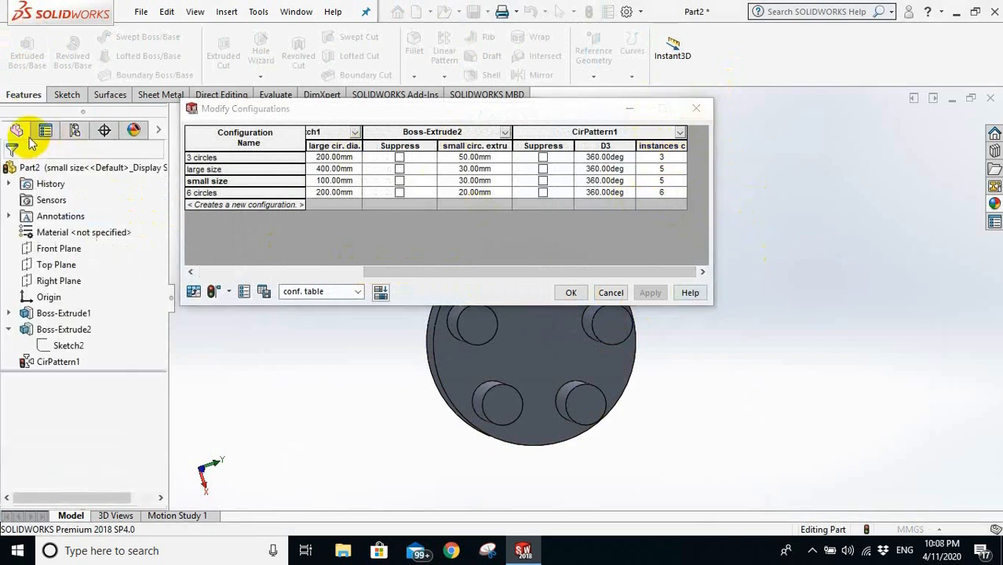
click(67, 346)
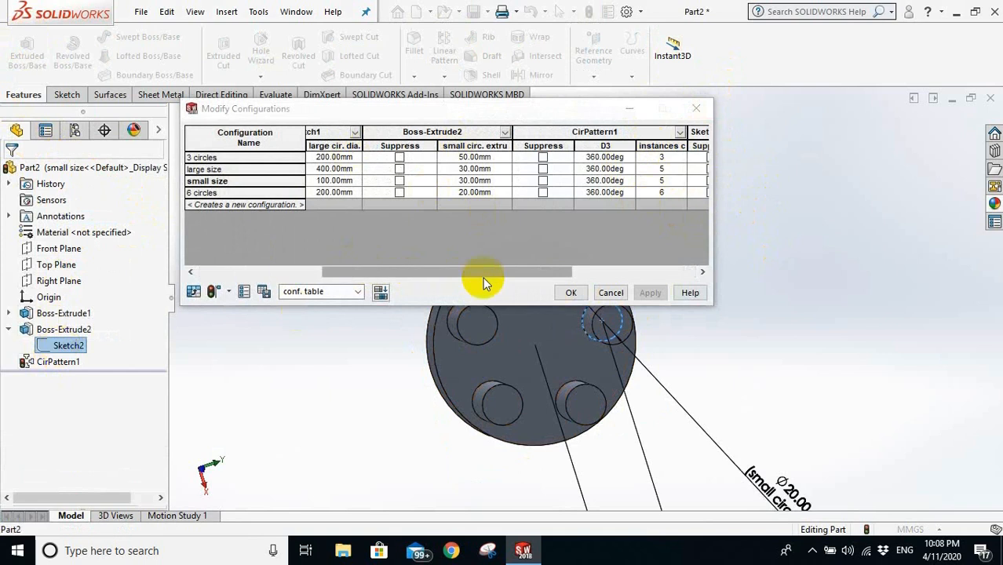
mouse_move(482, 274)
mouse_down()
mouse_move(560, 287)
mouse_move(691, 272)
mouse_up()
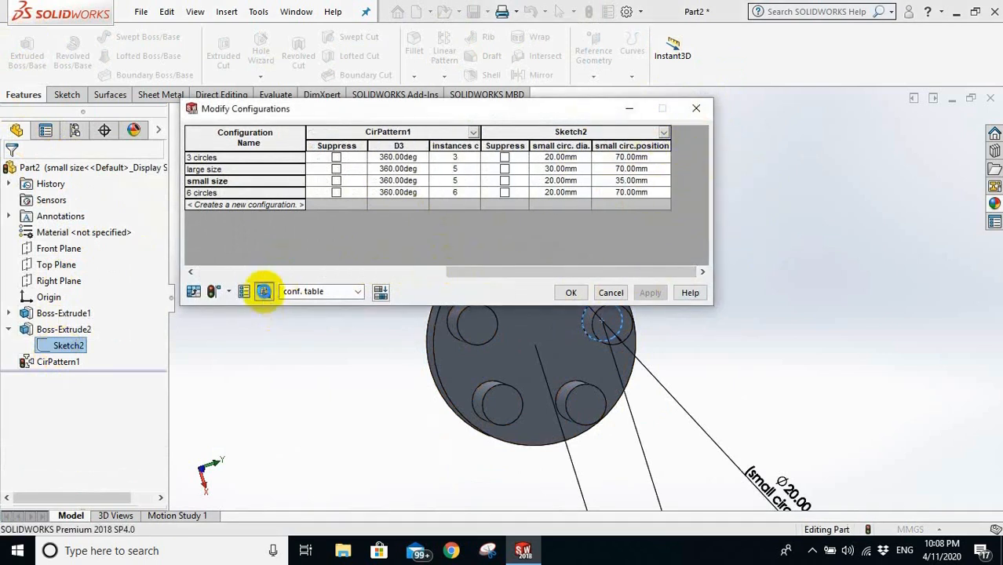
click(264, 292)
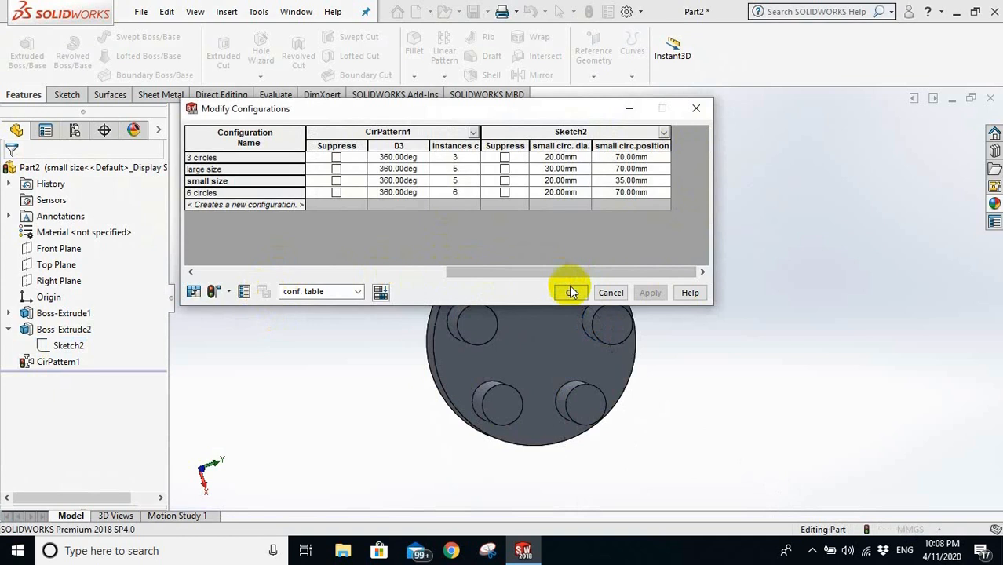
key(Return)
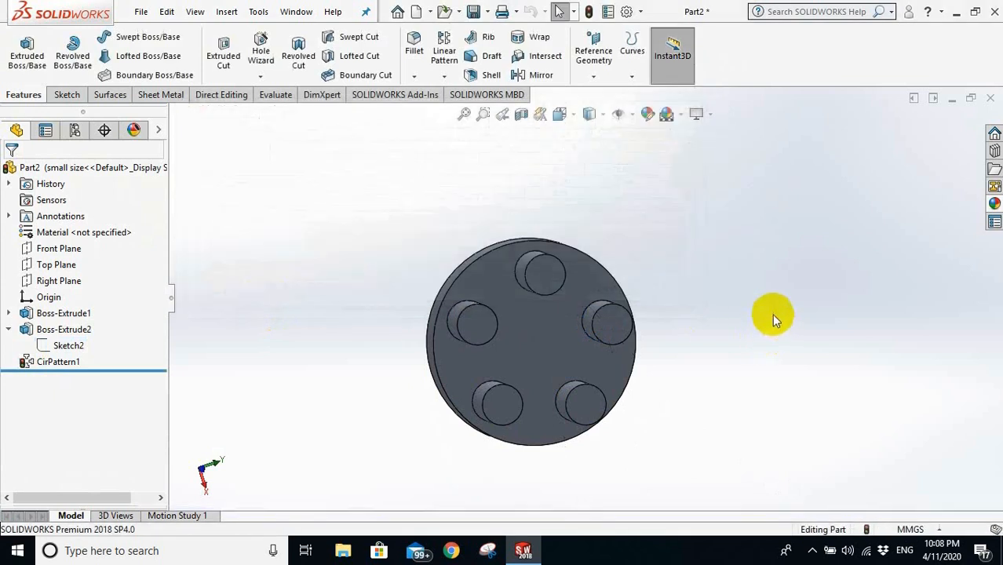
- Activate the 6 circles configuration and reopen conf. table to check its saved CirPattern1 and Sketch2 columns
click(73, 131)
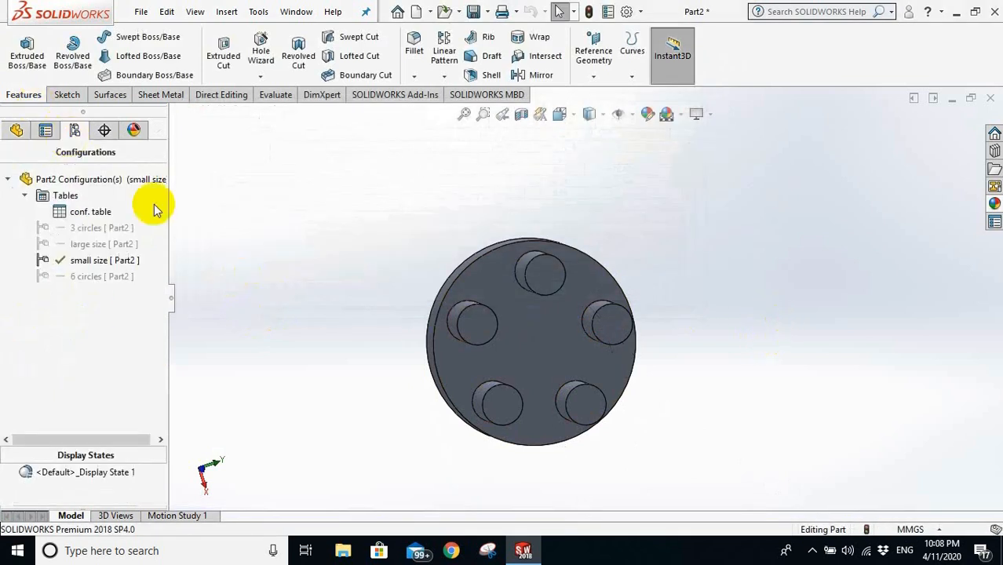
double_click(99, 277)
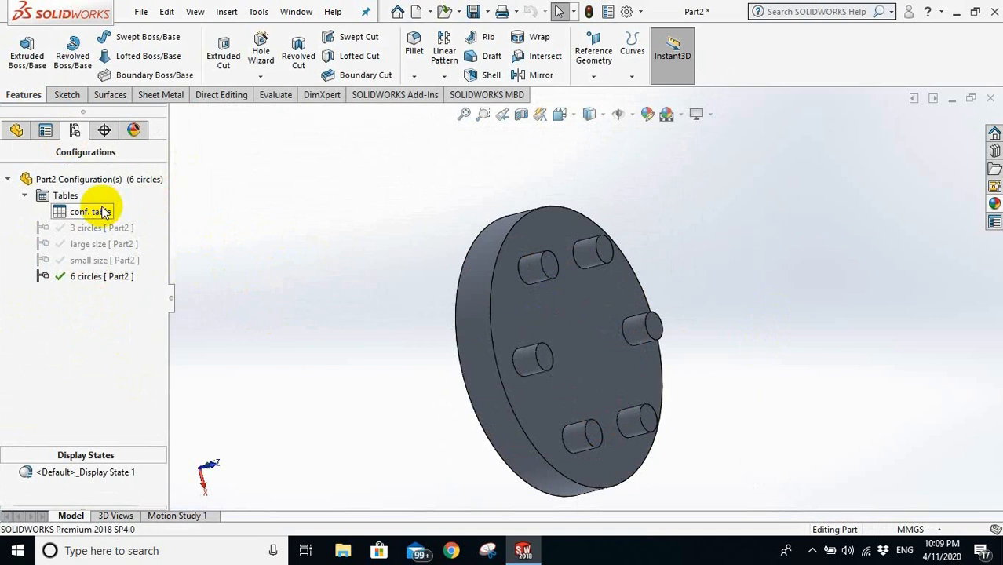
double_click(91, 211)
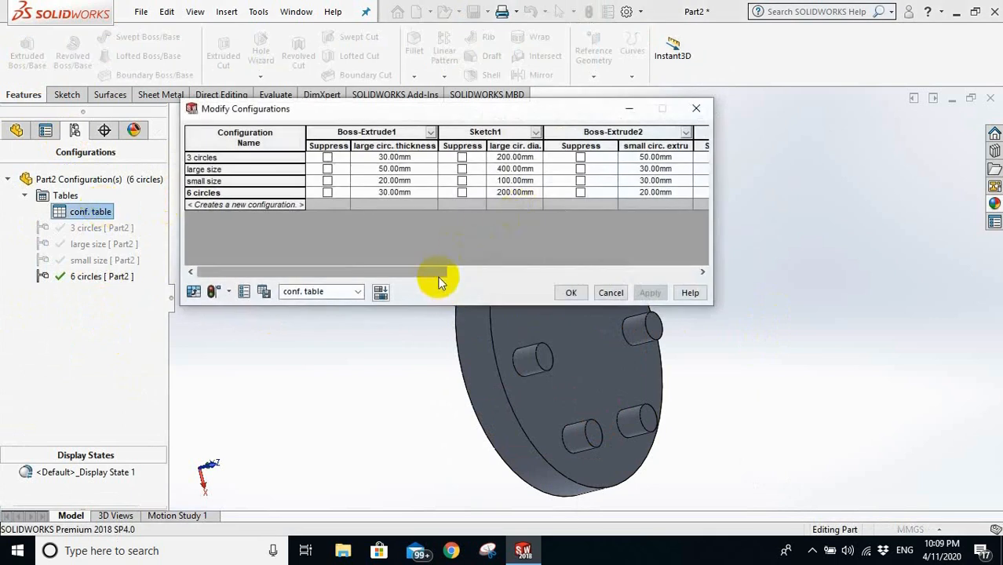
mouse_move(439, 272)
mouse_down()
mouse_move(510, 273)
mouse_move(380, 271)
mouse_move(690, 273)
mouse_up()
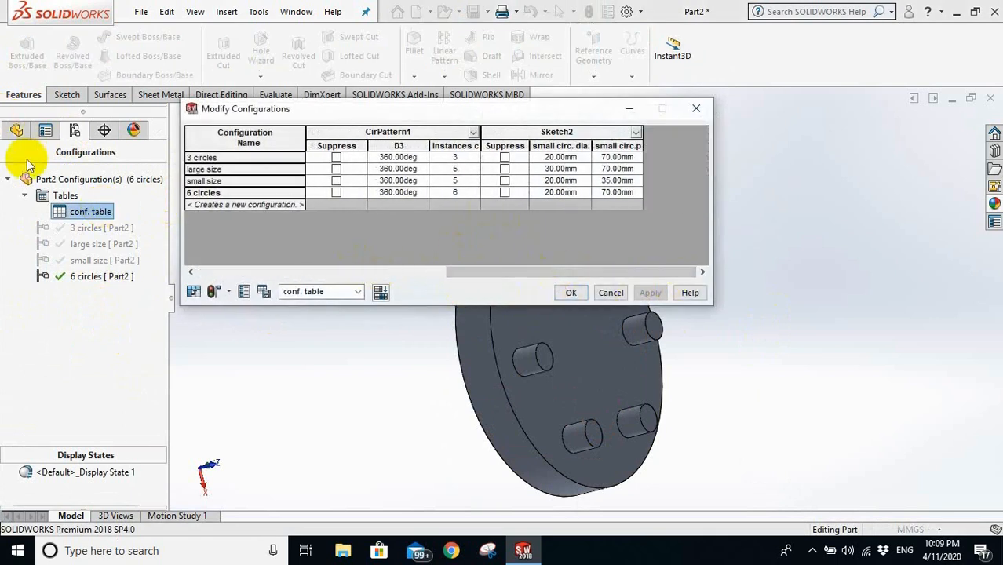
- Create a new configuration named "brass" in the last row of the configuration table
click(17, 130)
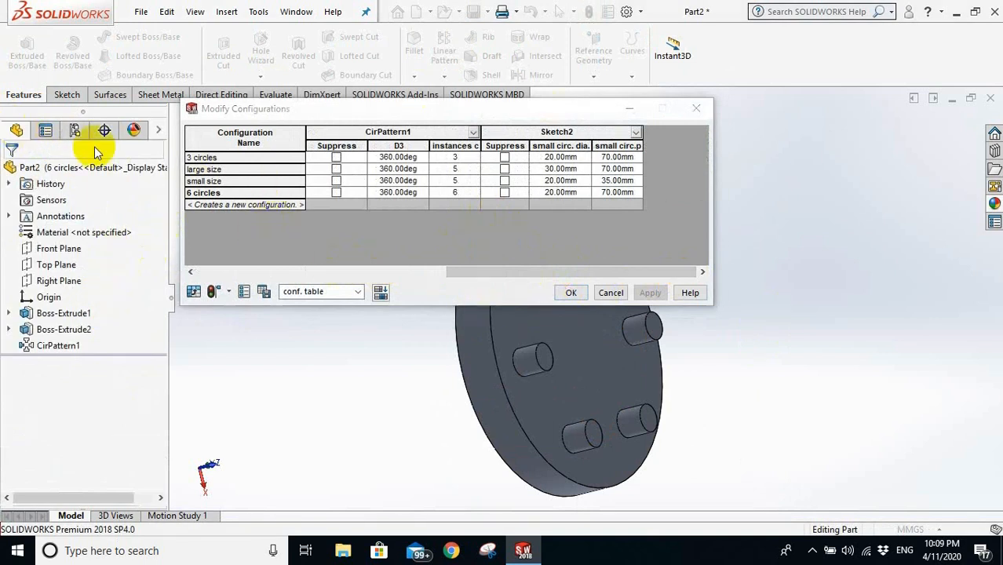
mouse_move(555, 271)
mouse_down()
mouse_move(433, 287)
mouse_move(264, 288)
mouse_up()
click(252, 204)
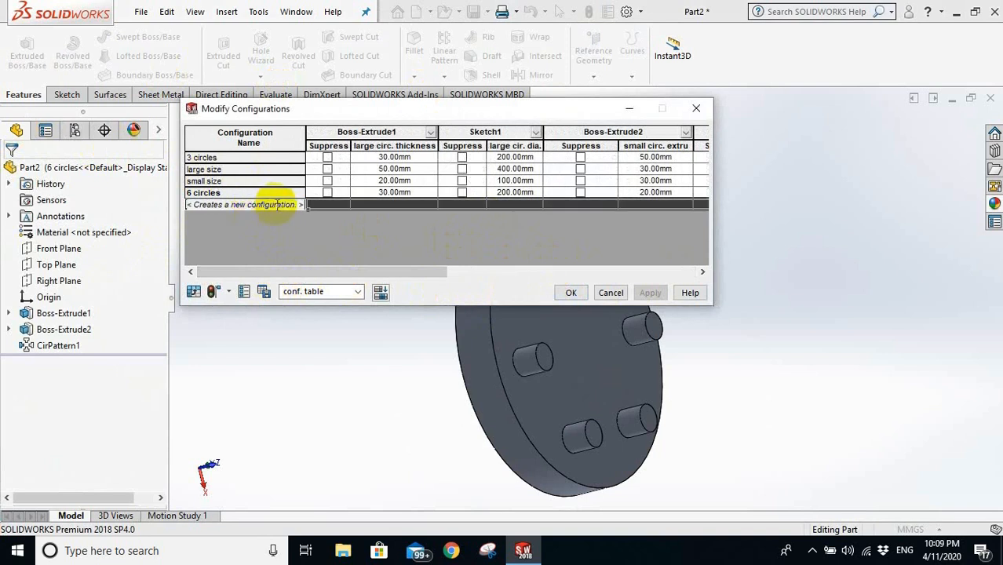
drag(297, 205, 84, 176)
key(BackSpace)
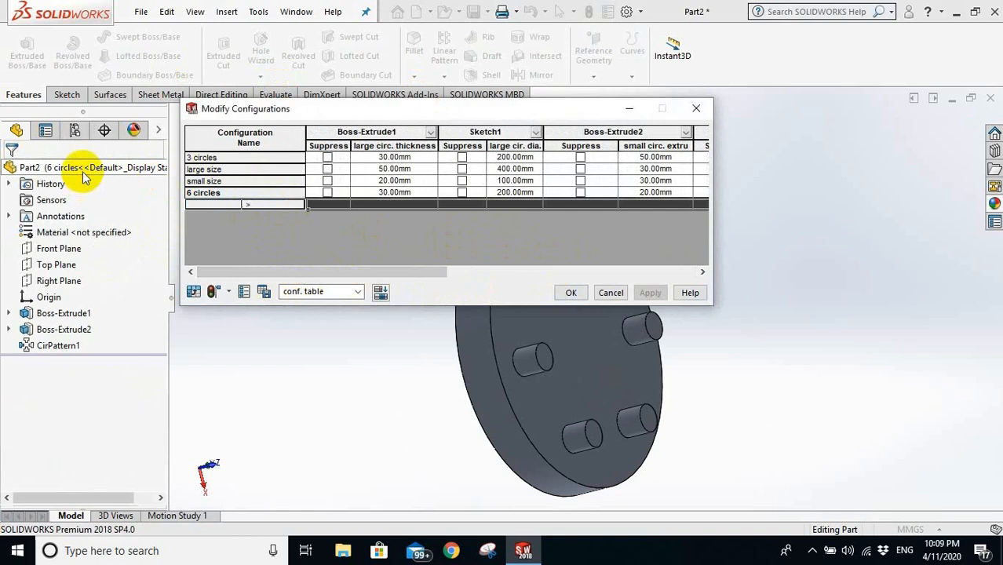
click(275, 202)
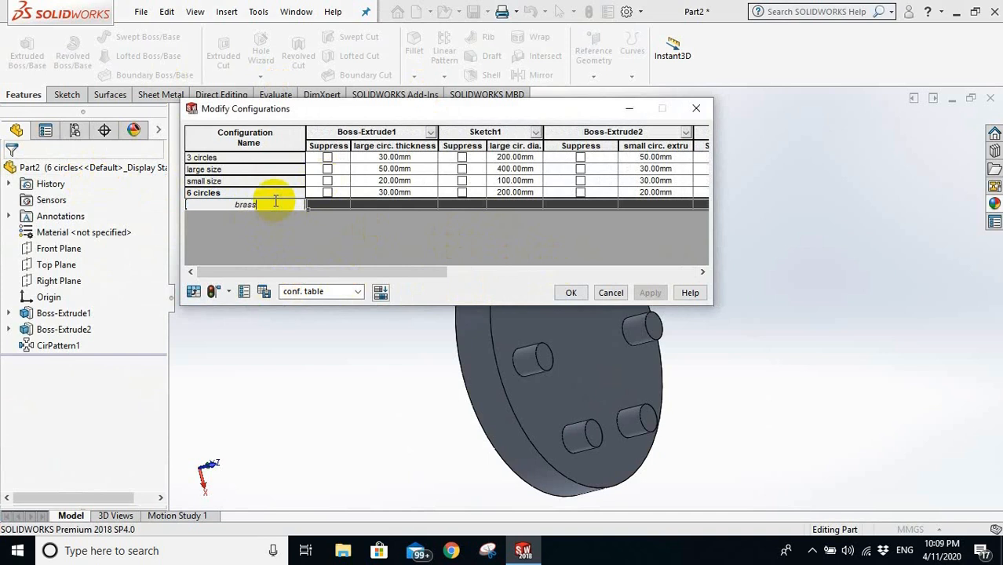
key(Return)
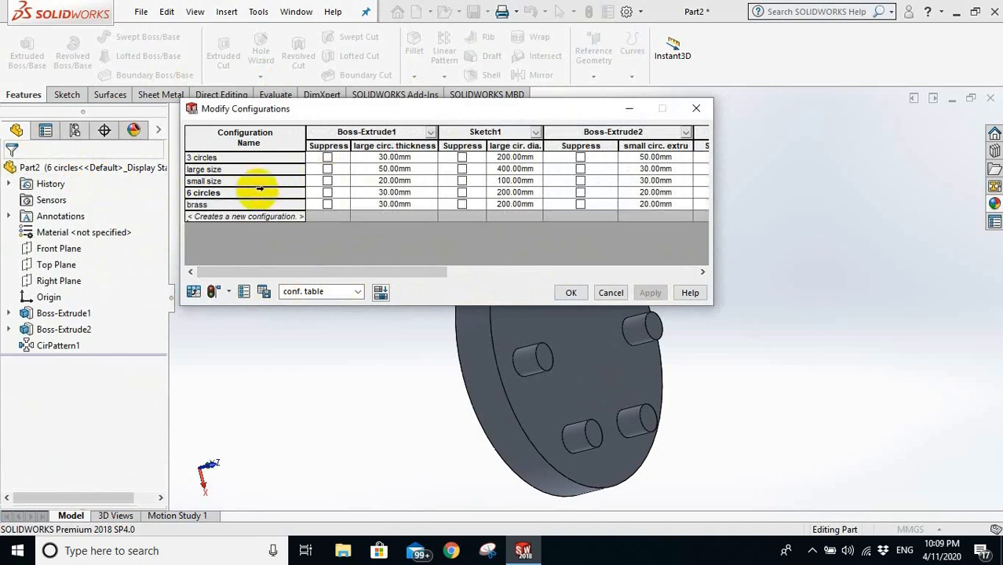
- Create another configuration named "low carbin steel" in the empty row below brass
click(241, 217)
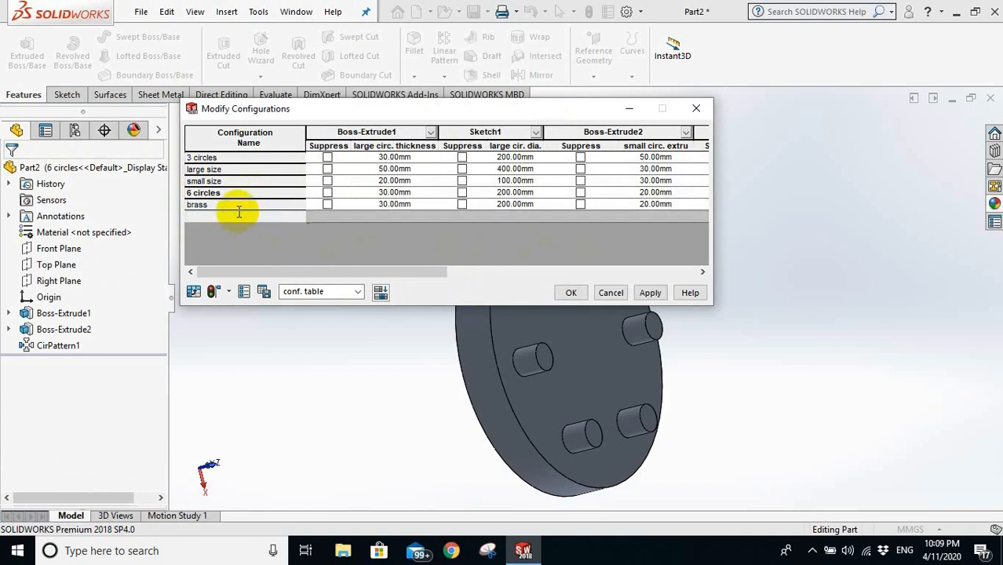
key(BackSpace)
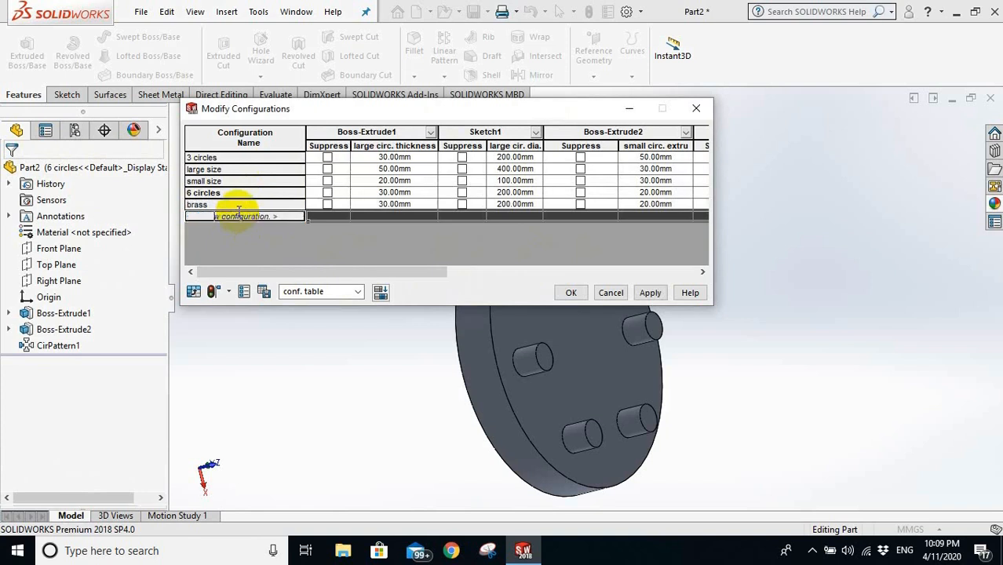
double_click(286, 217)
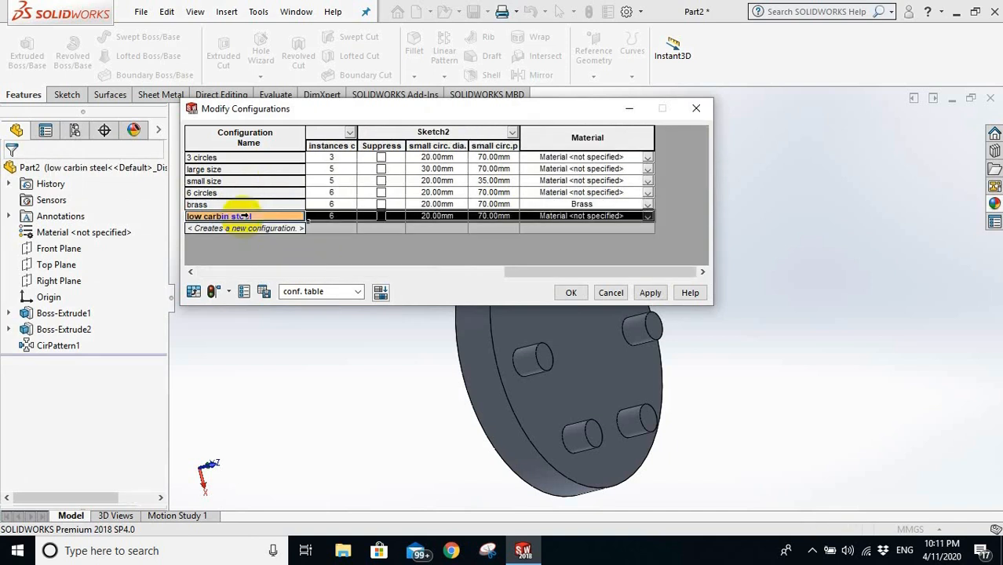
- Rename the "low carbin steel" configuration as "alloy steel"
right_click(245, 216)
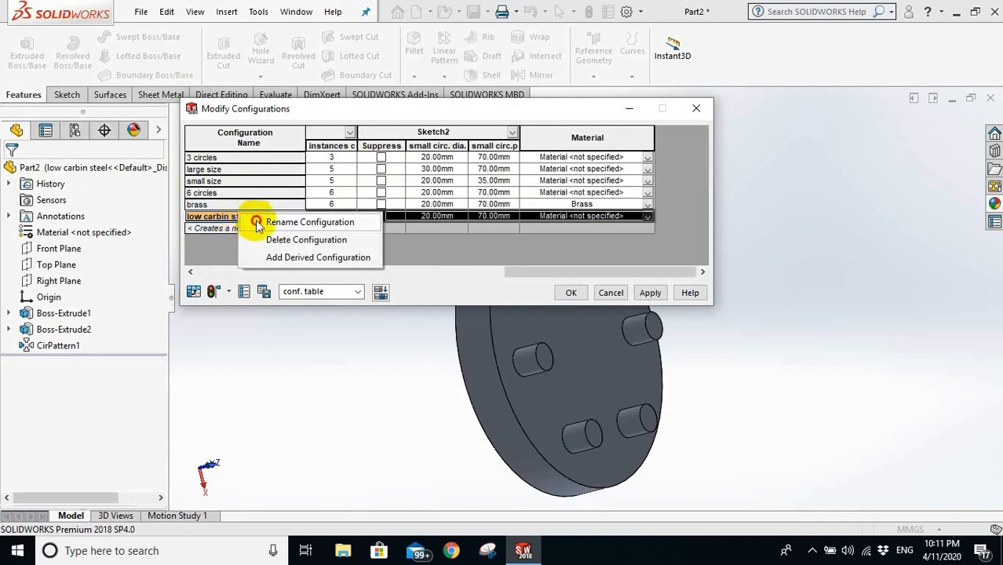
click(258, 224)
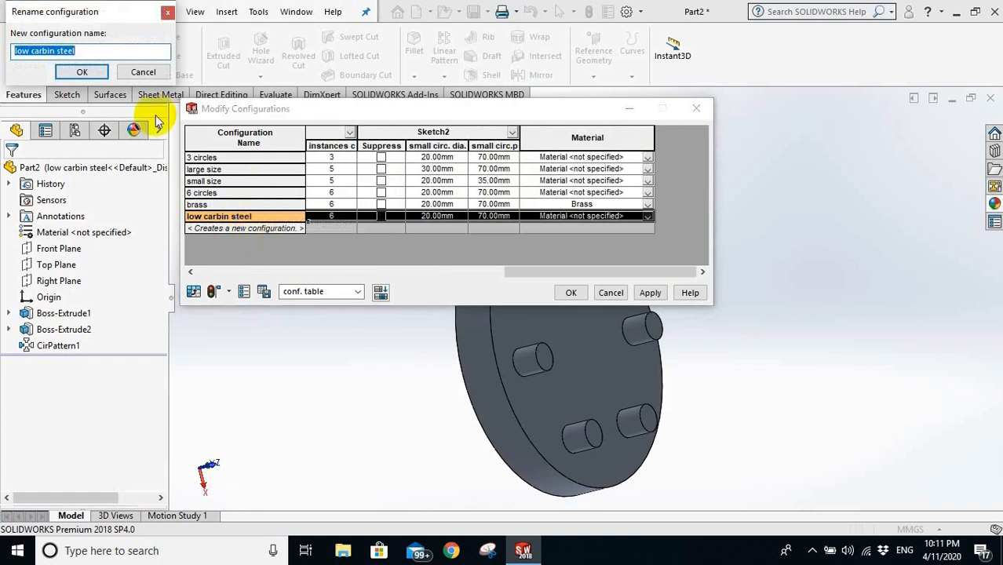
drag(31, 52, 3, 51)
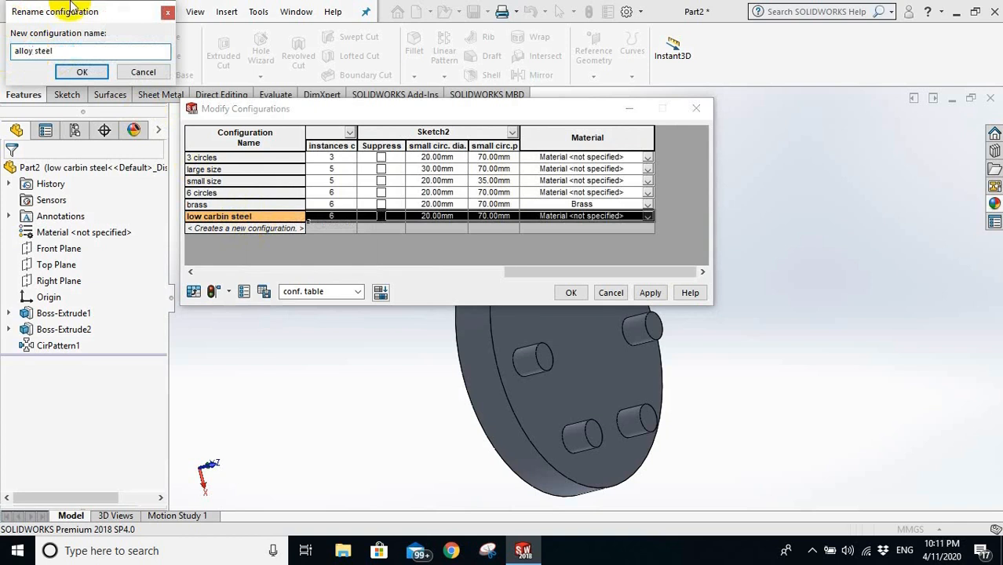
click(82, 72)
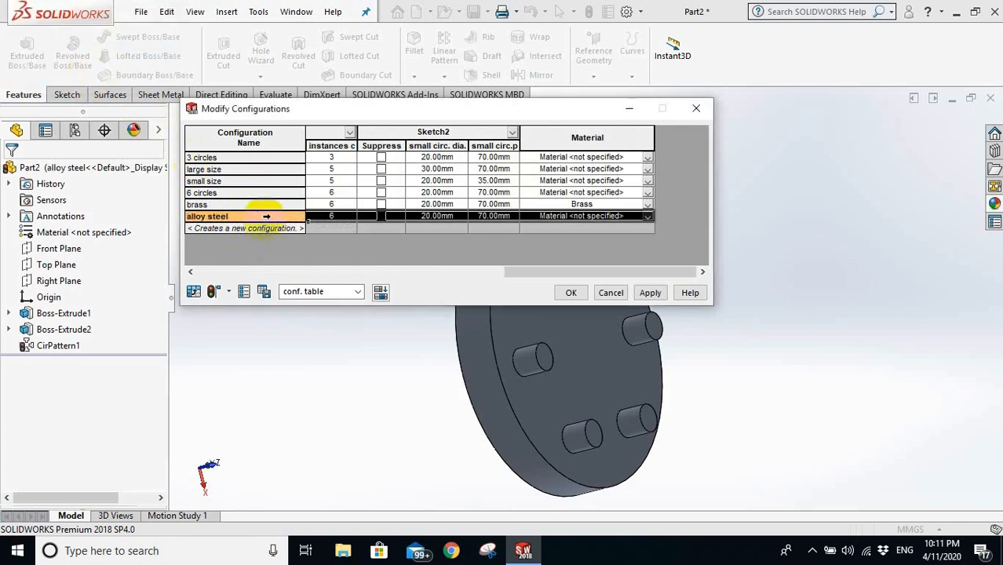
- Assign Alloy Steel from the SOLIDWORKS Materials steel library as the alloy steel configuration's material
click(605, 220)
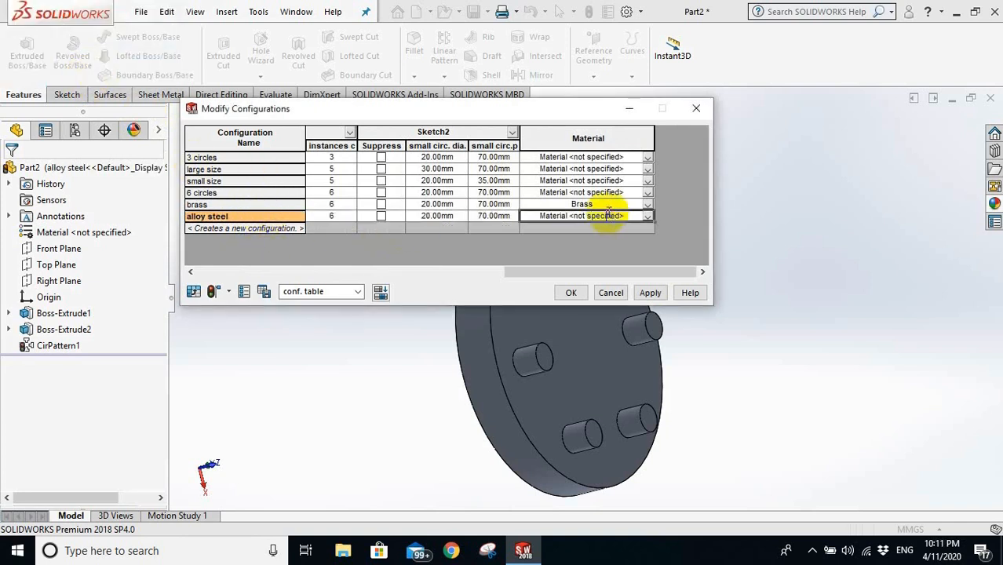
click(647, 216)
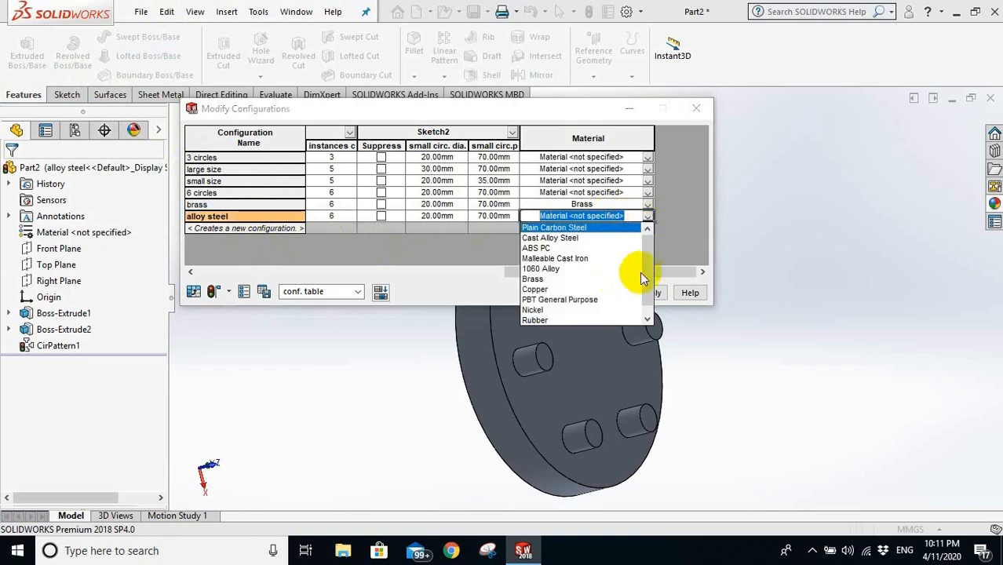
drag(647, 264, 650, 288)
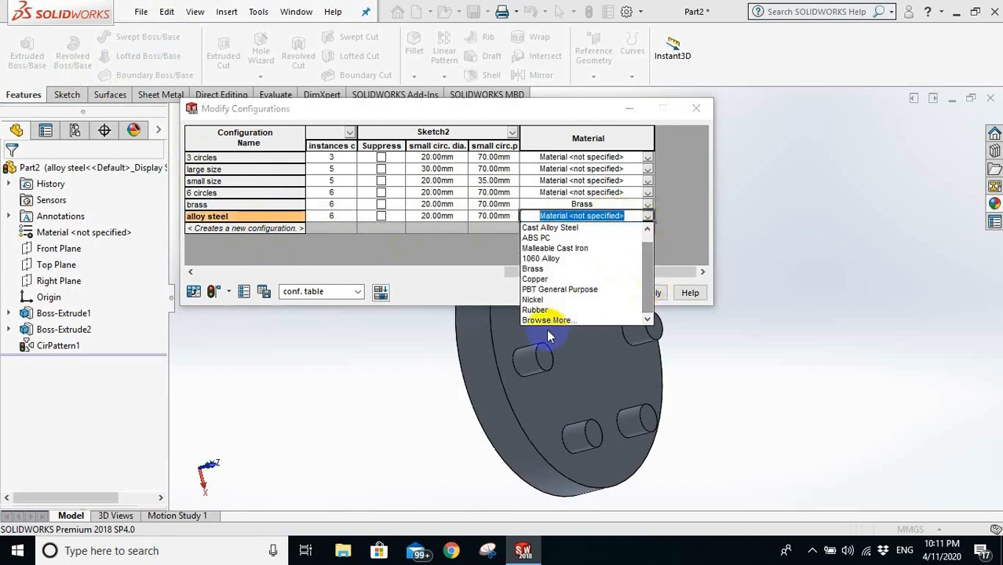
click(551, 323)
click(548, 320)
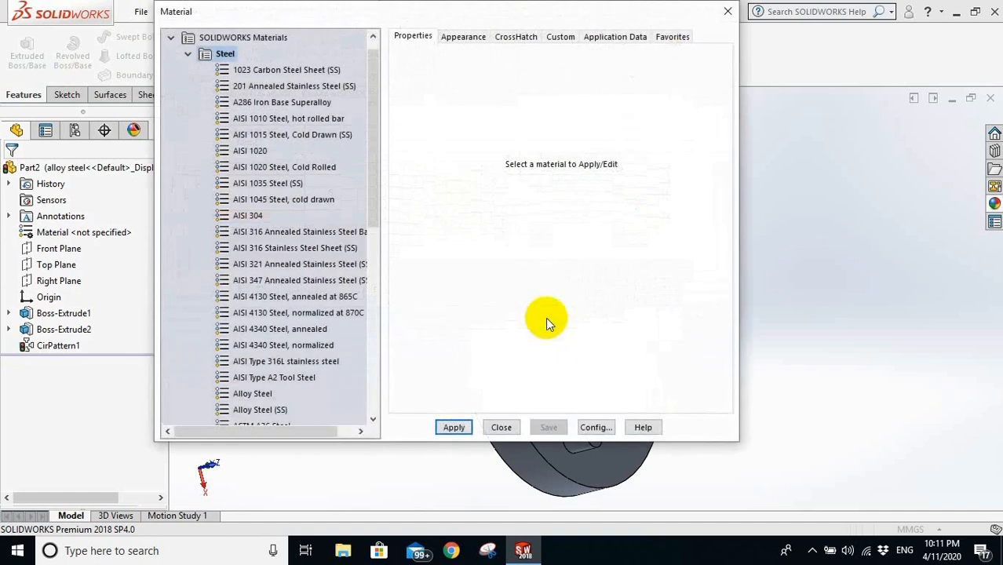
drag(374, 91, 376, 139)
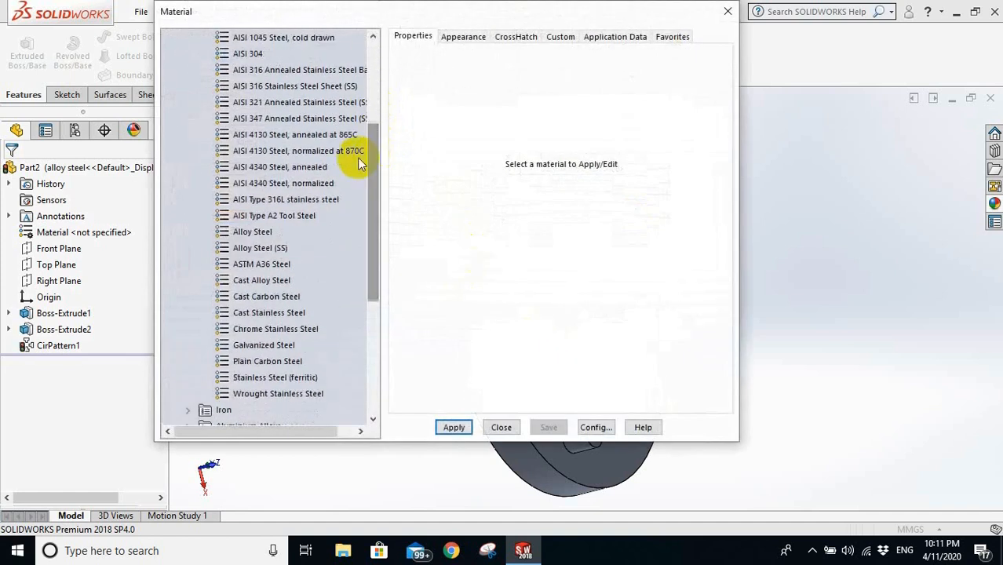
click(252, 232)
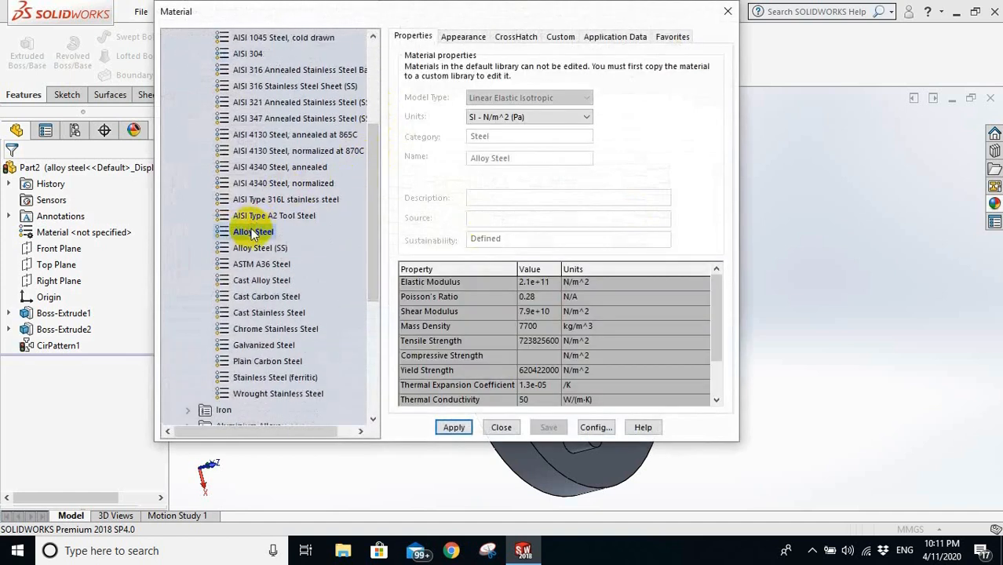
click(455, 427)
click(538, 287)
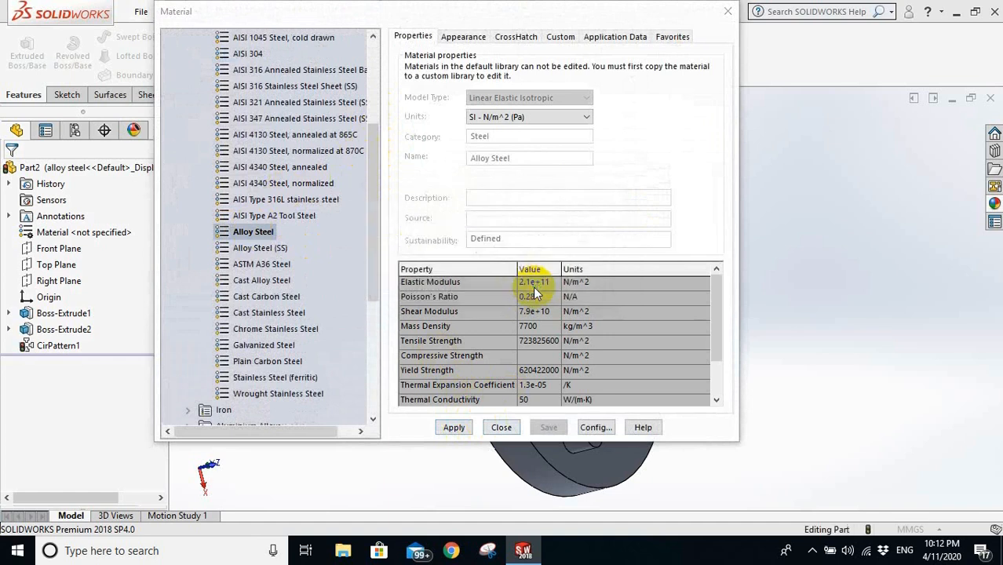
click(508, 427)
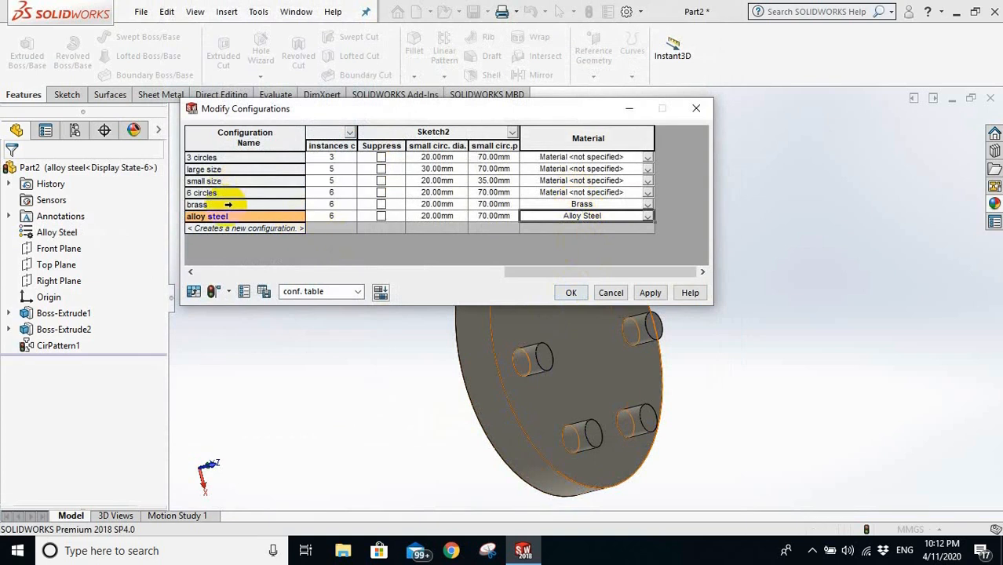
- Activate the brass configuration from the table, apply the material changes, and close the table with its values accepted
click(228, 204)
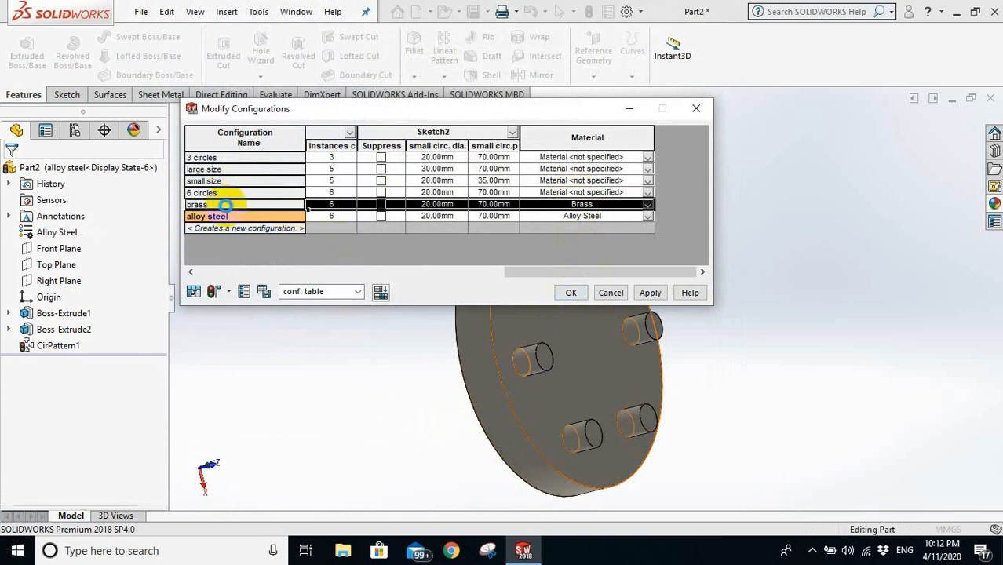
double_click(226, 204)
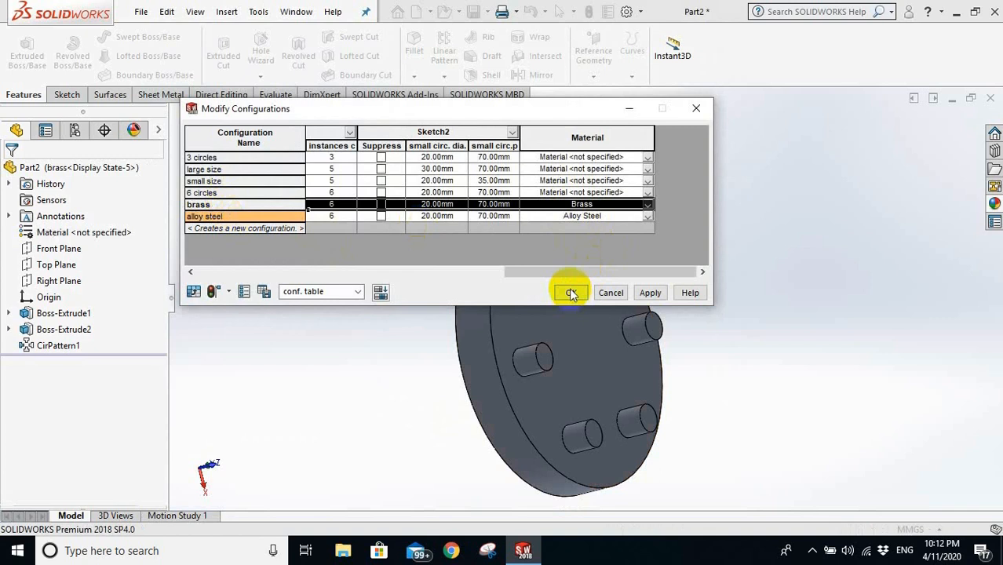
click(647, 293)
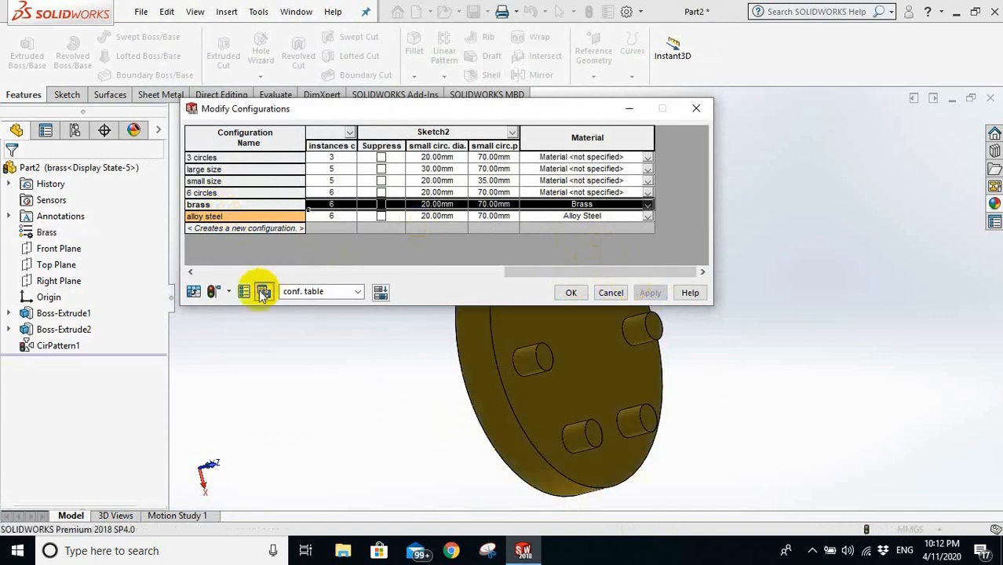
click(581, 294)
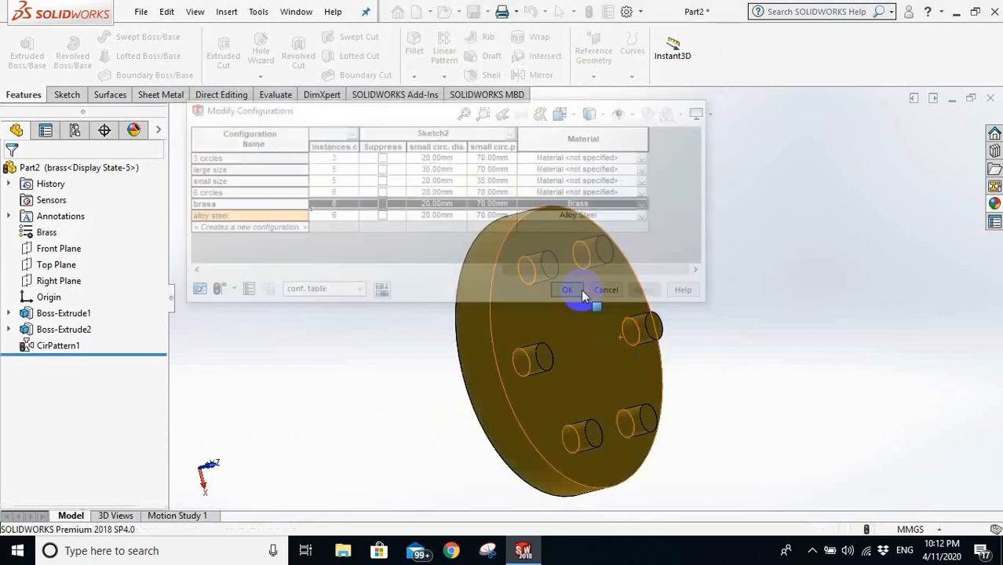
- Activate the alloy steel configuration and check the material assigned to the part in the feature tree
click(76, 130)
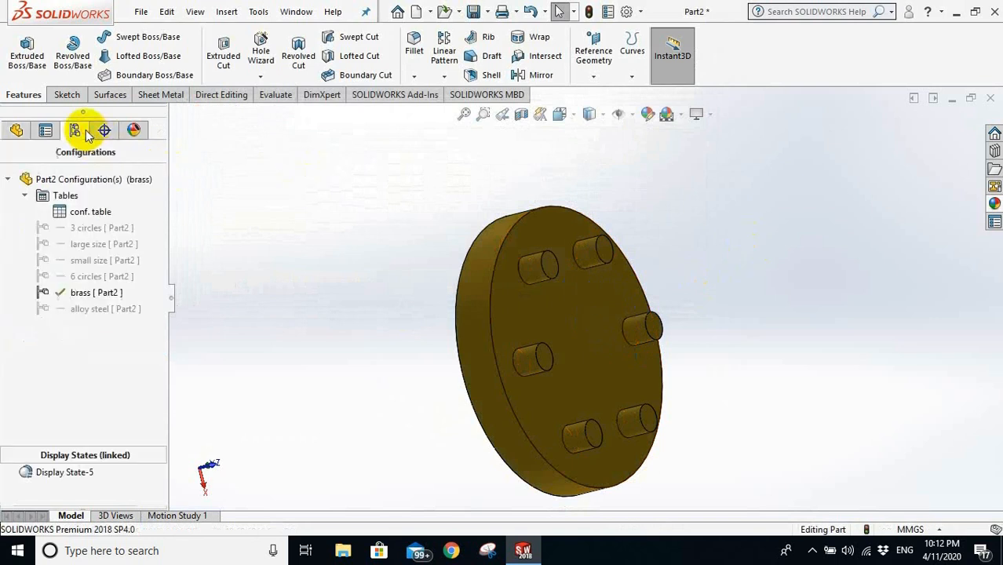
double_click(105, 308)
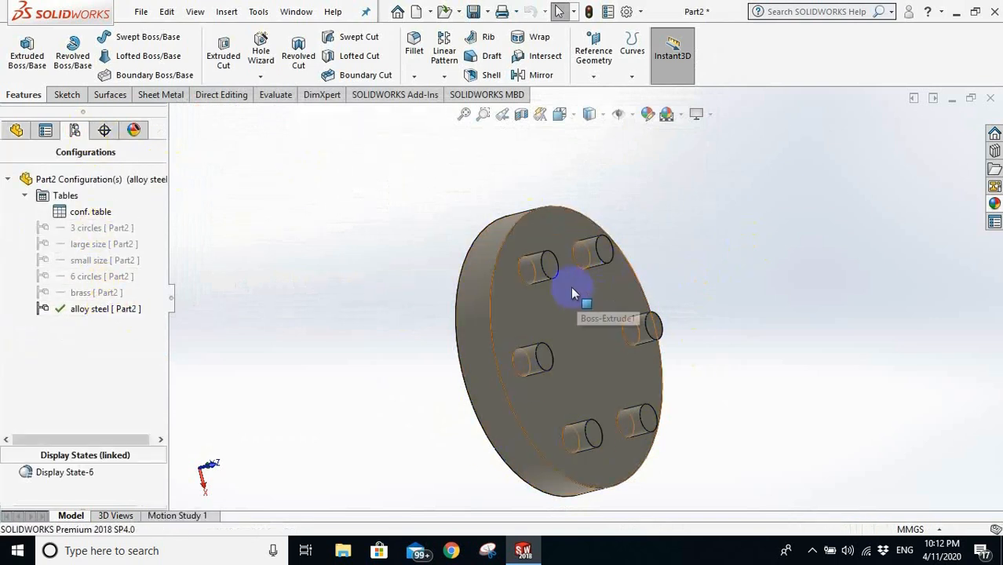
click(16, 130)
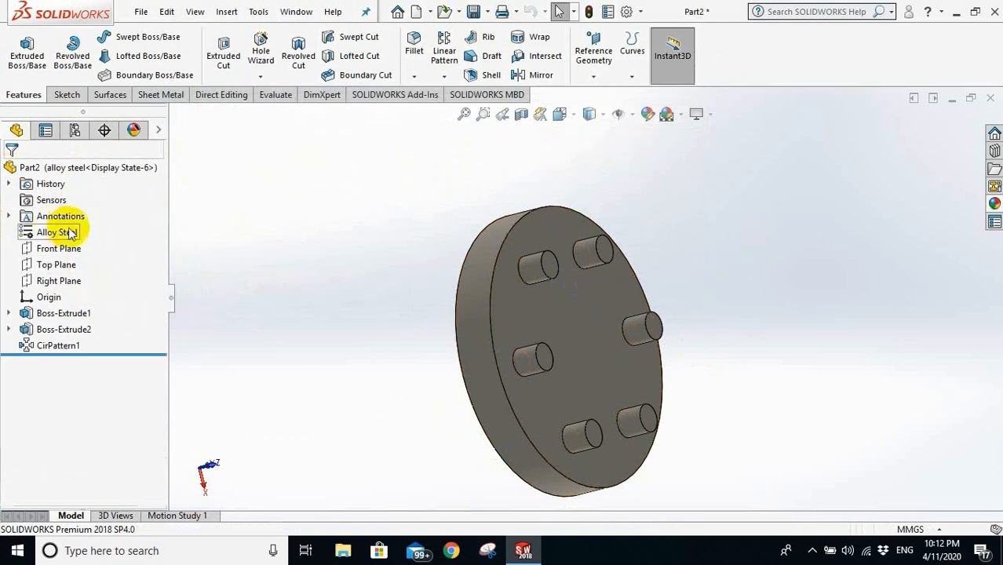
- Switch the part back to the brass configuration and check its assigned material in the feature tree
click(74, 131)
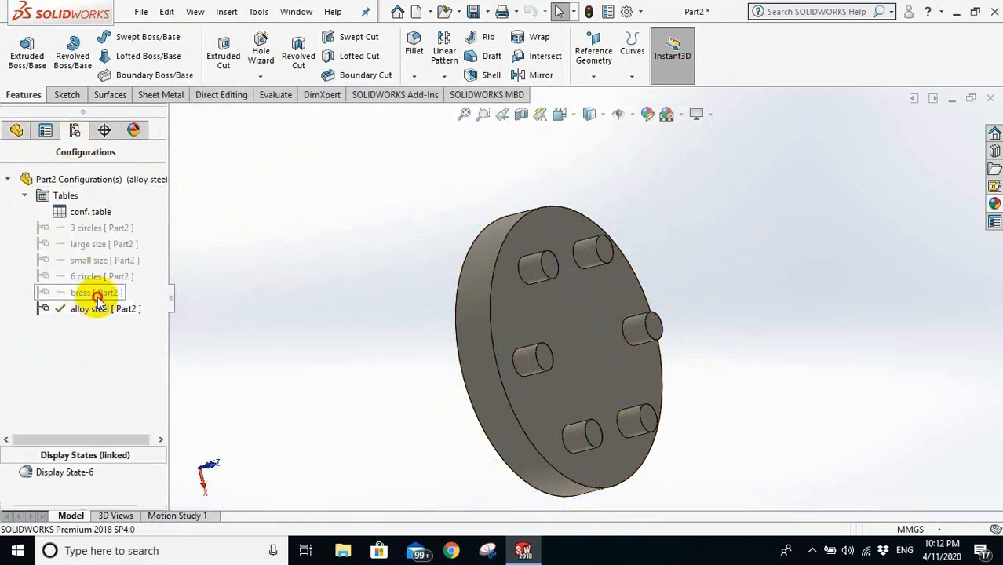
double_click(96, 295)
click(520, 287)
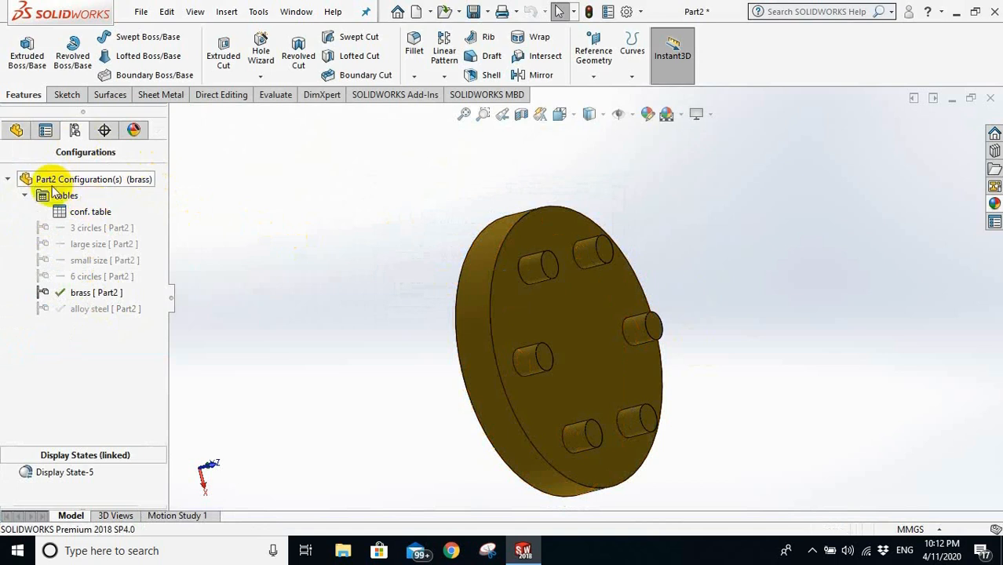
click(16, 130)
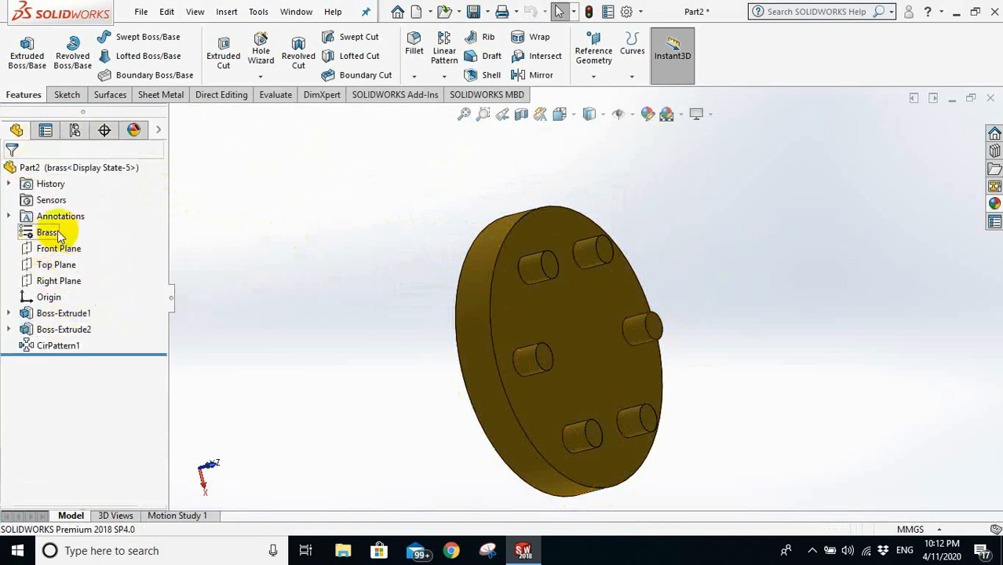